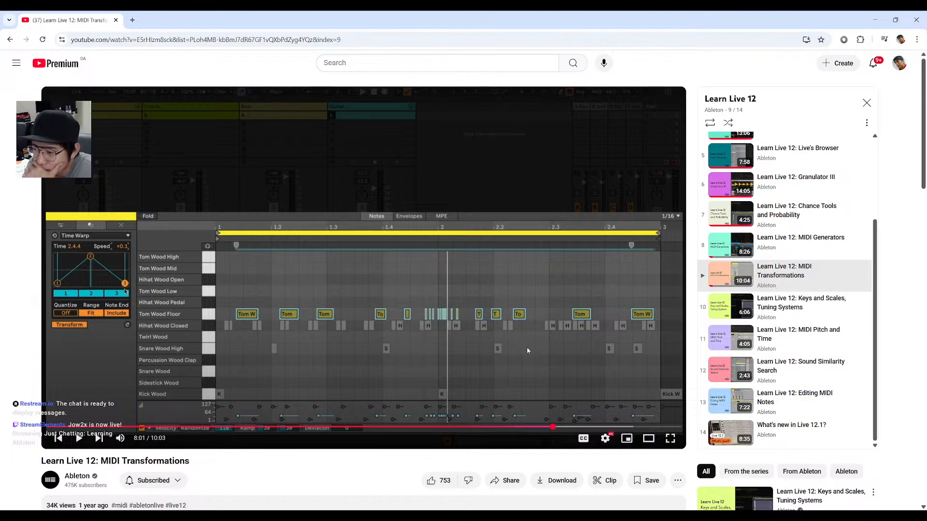
Play the MIDI Transformations tutorial video in full screen
{"action": "key", "text": "f"}
{"action": "key", "text": "space"}
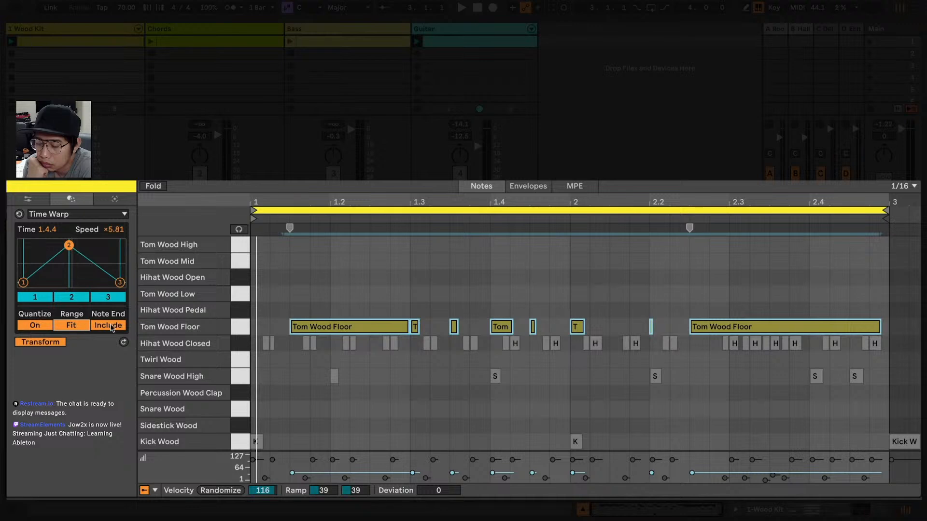
Toggle Time Warp's Note End option off and back to Include, and play the Wood Kit clip
{"action": "left_click", "coordinate": [108, 326]}
{"action": "left_click", "coordinate": [112, 328]}
{"action": "key", "text": "space"}
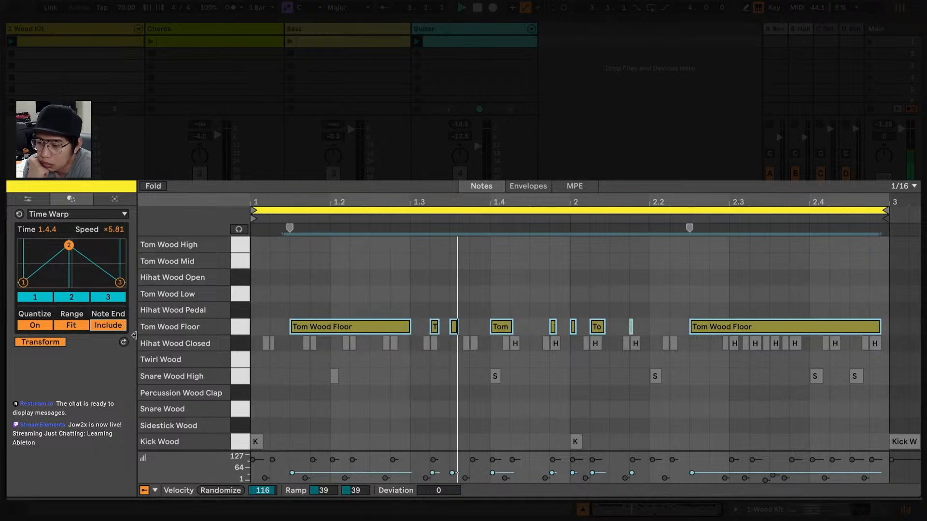
Clear the note selection and switch the clip's MIDI transformation from Time Warp to Recombine
{"action": "left_click", "coordinate": [253, 305]}
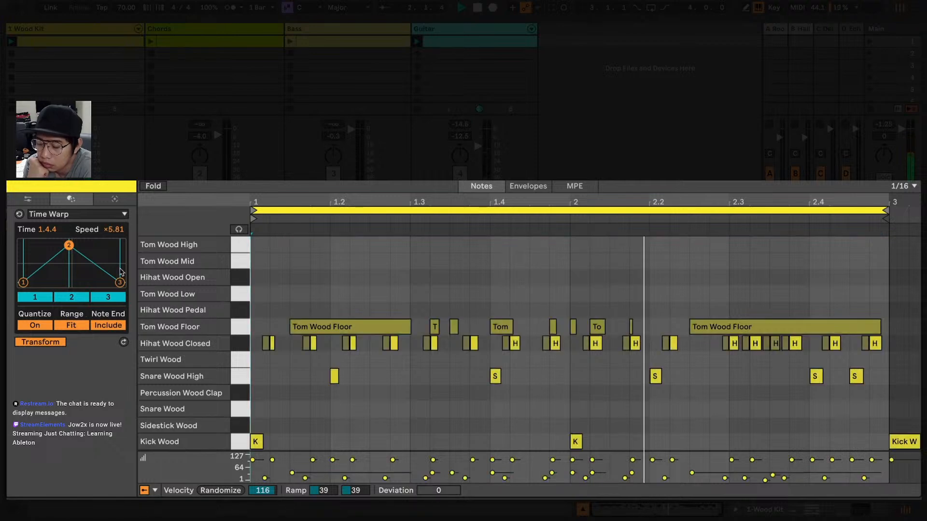
{"action": "left_click", "coordinate": [68, 214]}
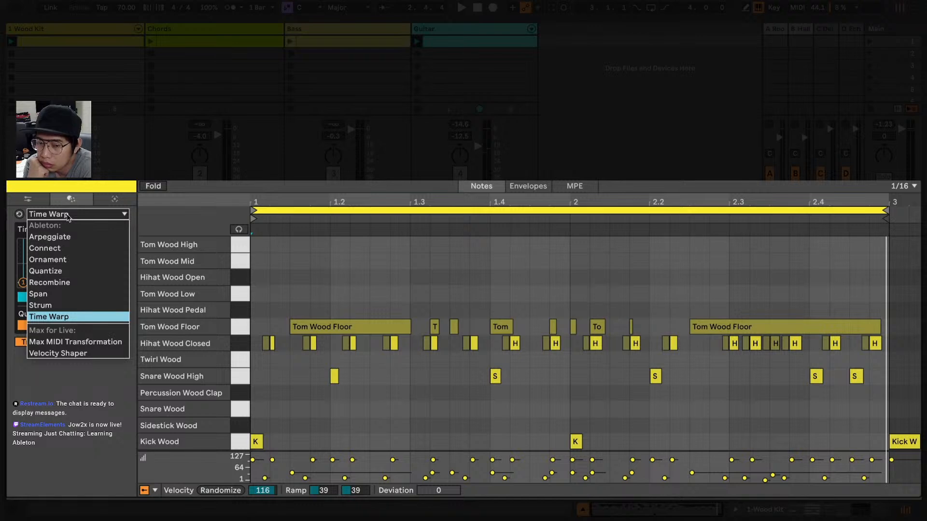
{"action": "left_click", "coordinate": [73, 284]}
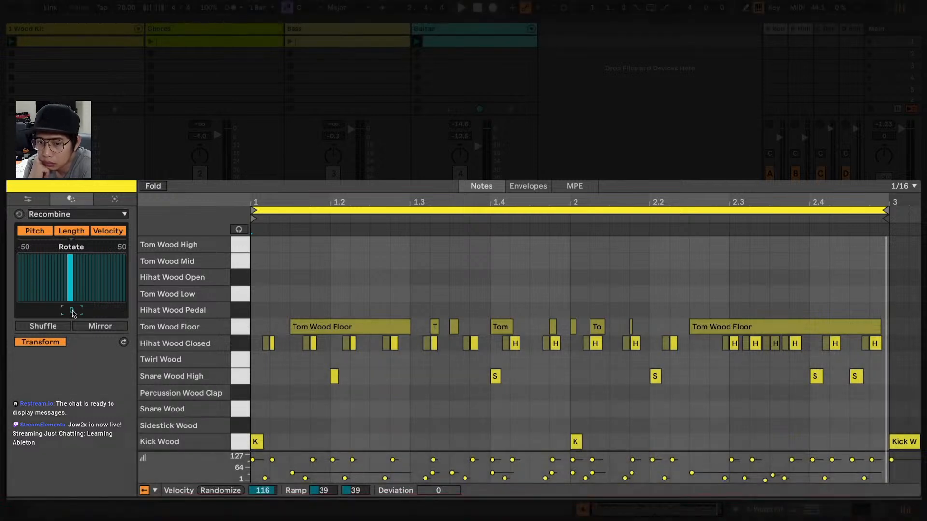
Play the clip while raising Recombine's Rotate amount one step at a time, and bring it back down to 1
{"action": "key", "text": "space"}
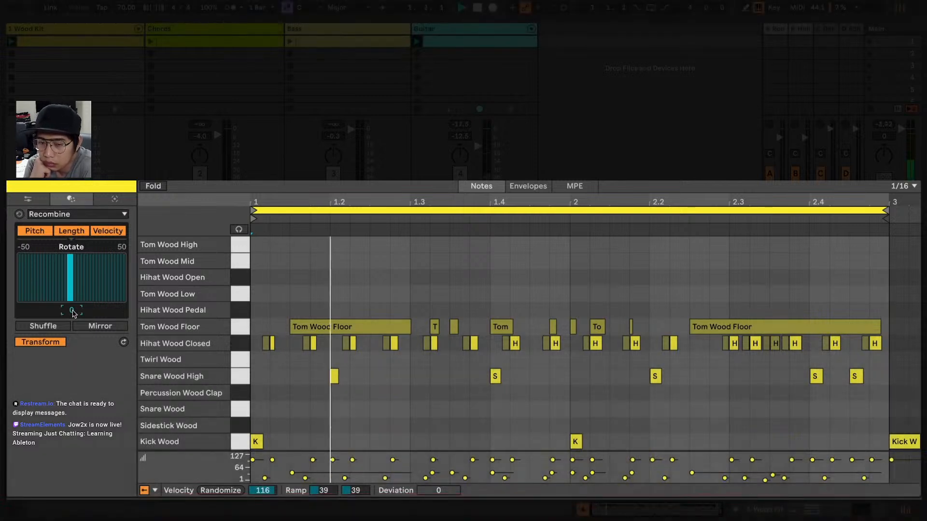
{"action": "scroll", "coordinate": [73, 314], "scroll_direction": "up", "scroll_amount": 1}
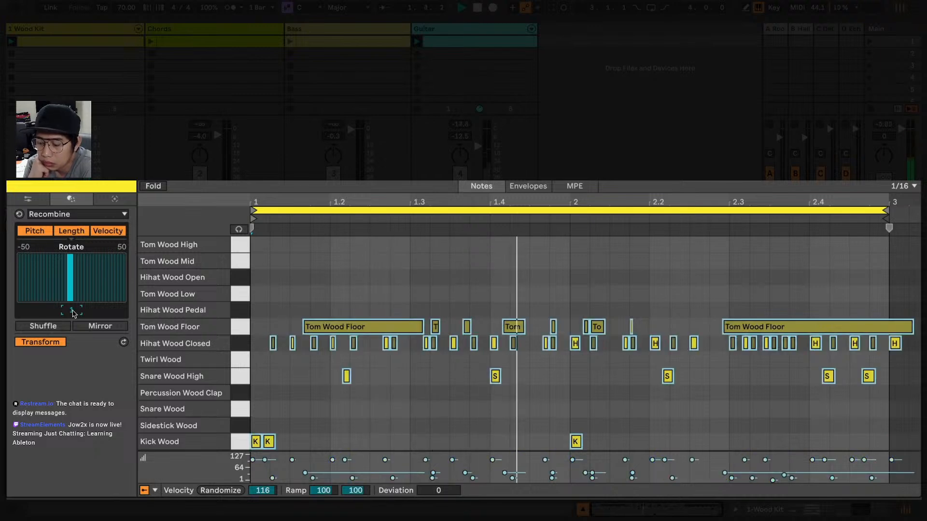
{"action": "scroll", "coordinate": [73, 314], "scroll_direction": "up", "scroll_amount": 1}
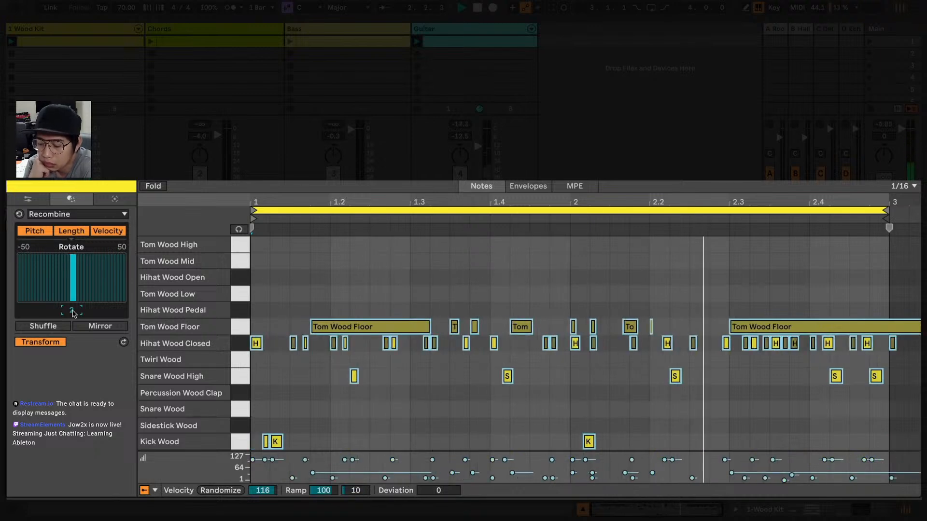
{"action": "scroll", "coordinate": [73, 314], "scroll_direction": "up", "scroll_amount": 1}
{"action": "scroll", "coordinate": [74, 314], "scroll_direction": "up", "scroll_amount": 1}
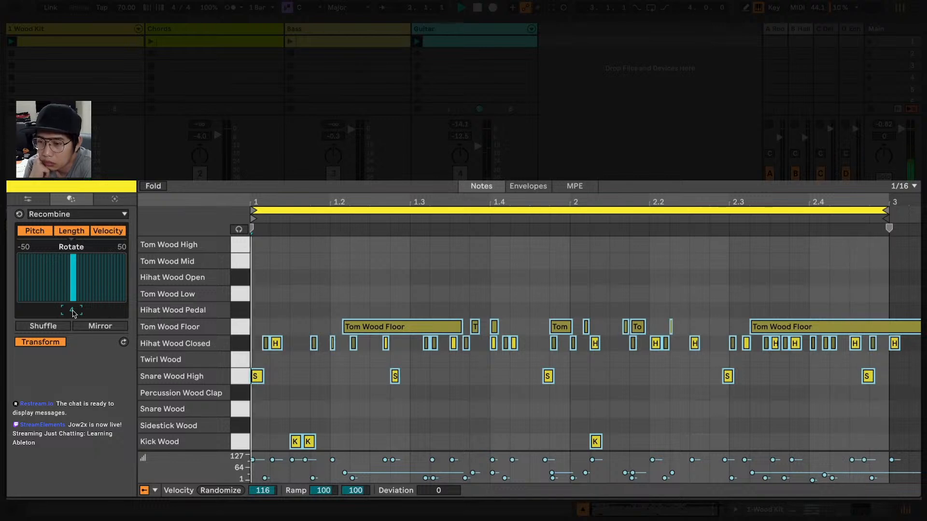
{"action": "scroll", "coordinate": [73, 314], "scroll_direction": "up", "scroll_amount": 1}
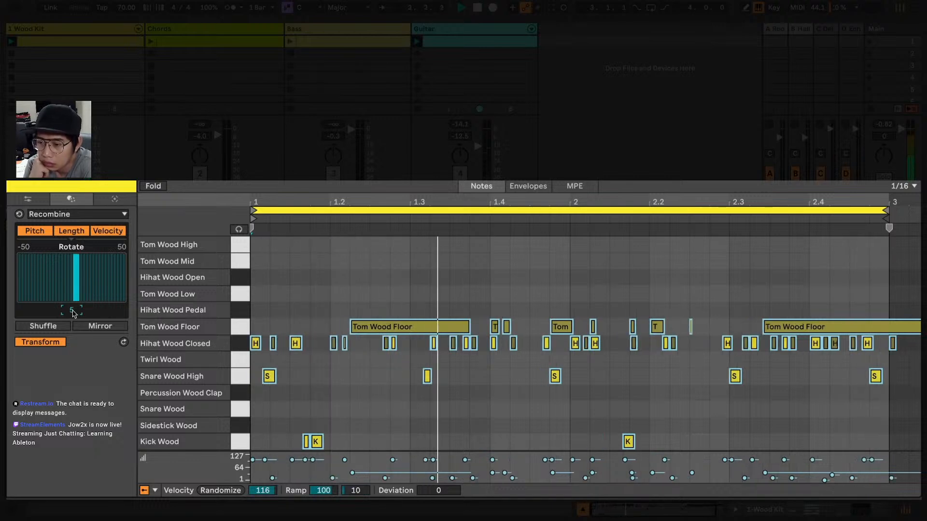
{"action": "scroll", "coordinate": [73, 314], "scroll_direction": "up", "scroll_amount": 1}
{"action": "scroll", "coordinate": [74, 314], "scroll_direction": "up", "scroll_amount": 1}
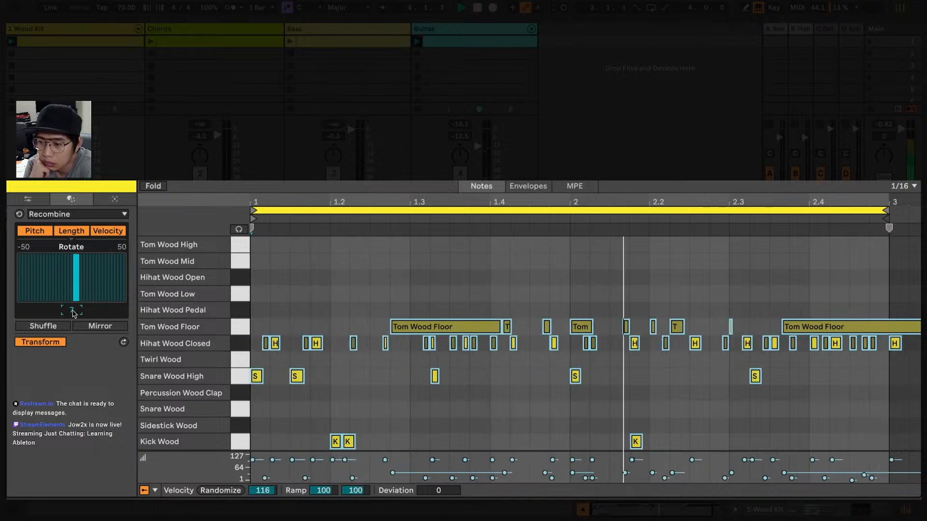
{"action": "scroll", "coordinate": [74, 314], "scroll_direction": "up", "scroll_amount": 1}
{"action": "scroll", "coordinate": [73, 314], "scroll_direction": "up", "scroll_amount": 1}
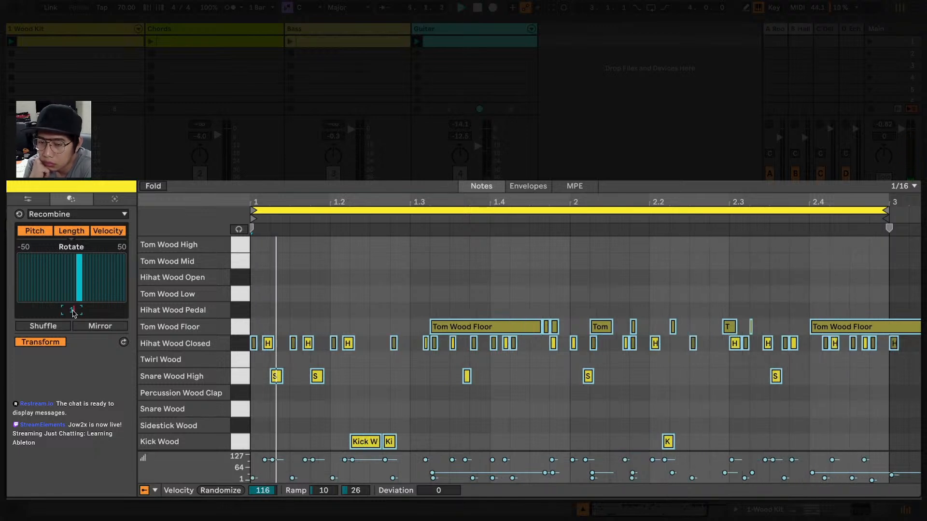
{"action": "scroll", "coordinate": [73, 314], "scroll_direction": "down", "scroll_amount": 7}
Try Recombine's Shuffle on the clip's notes, switch it off, and turn on Mirror instead
{"action": "left_click", "coordinate": [57, 326]}
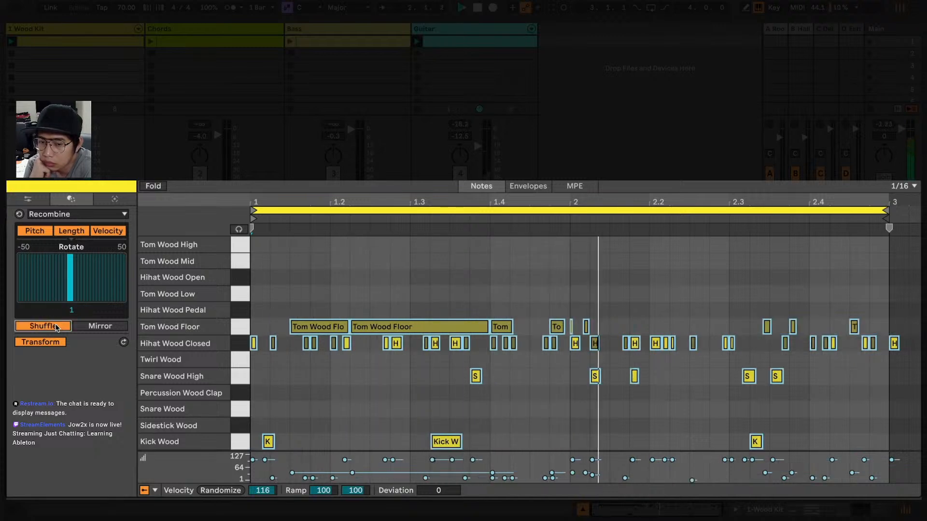
{"action": "left_click", "coordinate": [57, 326]}
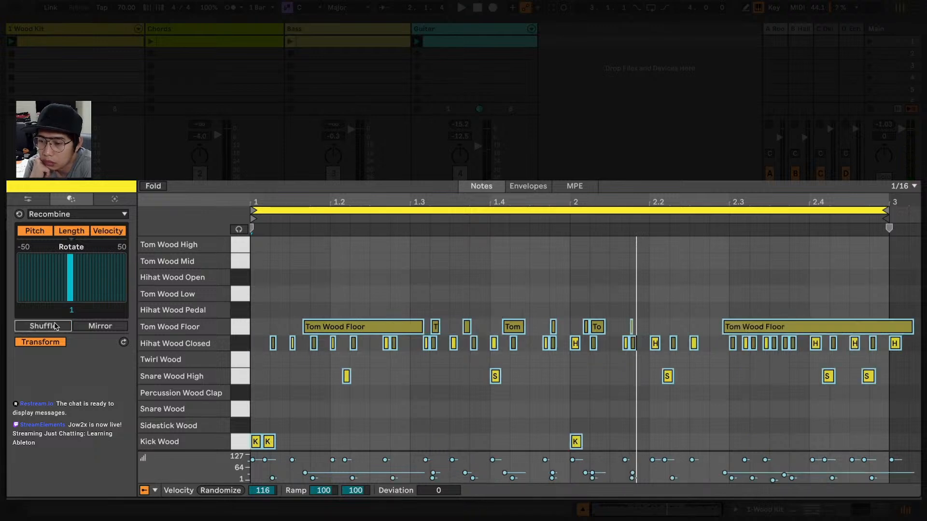
{"action": "left_click", "coordinate": [91, 326]}
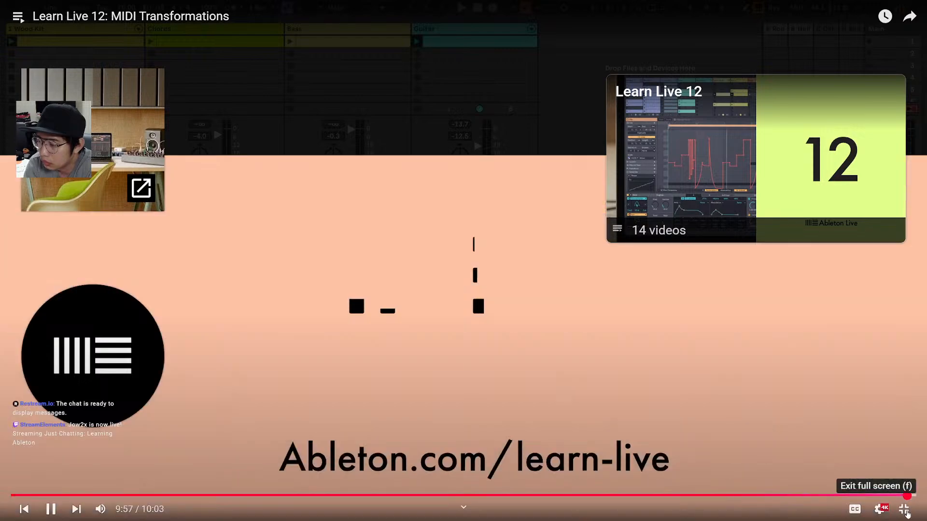
Leave full screen and open the playlist video "Learn Live 12: Keys and Scales, Tuning Systems" in full screen
{"action": "left_click", "coordinate": [905, 512]}
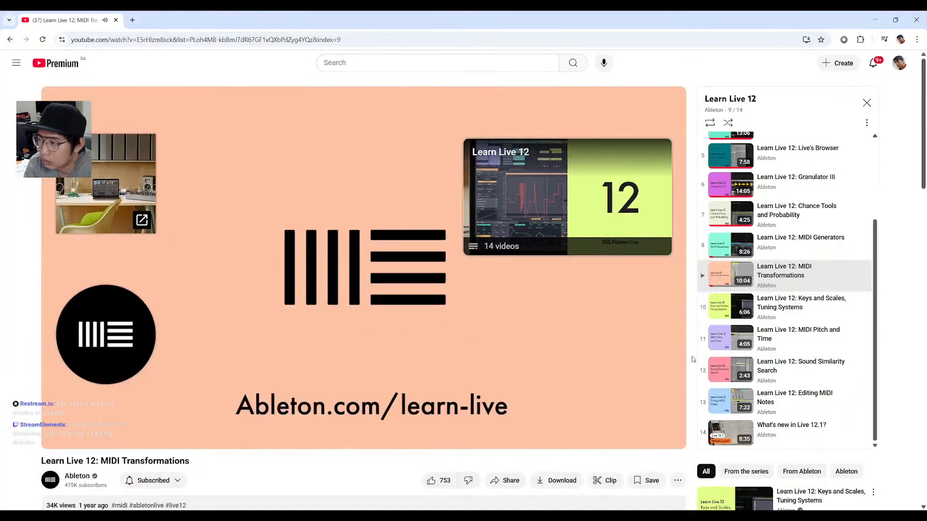
{"action": "left_click", "coordinate": [799, 309]}
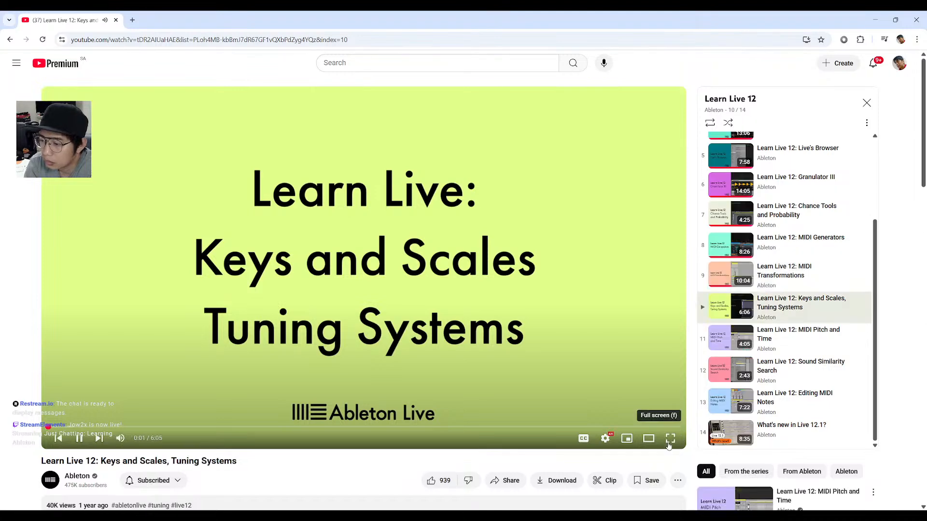
{"action": "left_click", "coordinate": [670, 438]}
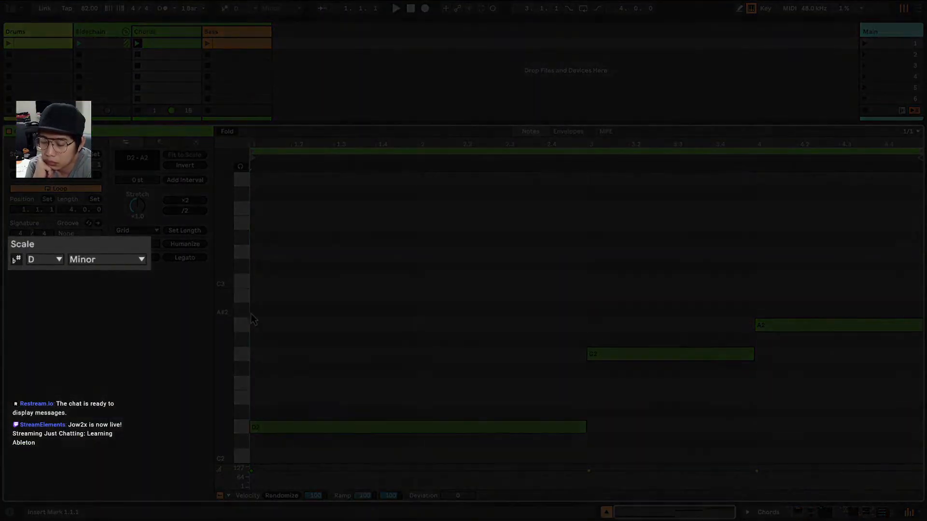
Turn on the D Minor scale for the Chords clip and try the piano roll's Fold and Scale views
{"action": "left_click", "coordinate": [17, 261]}
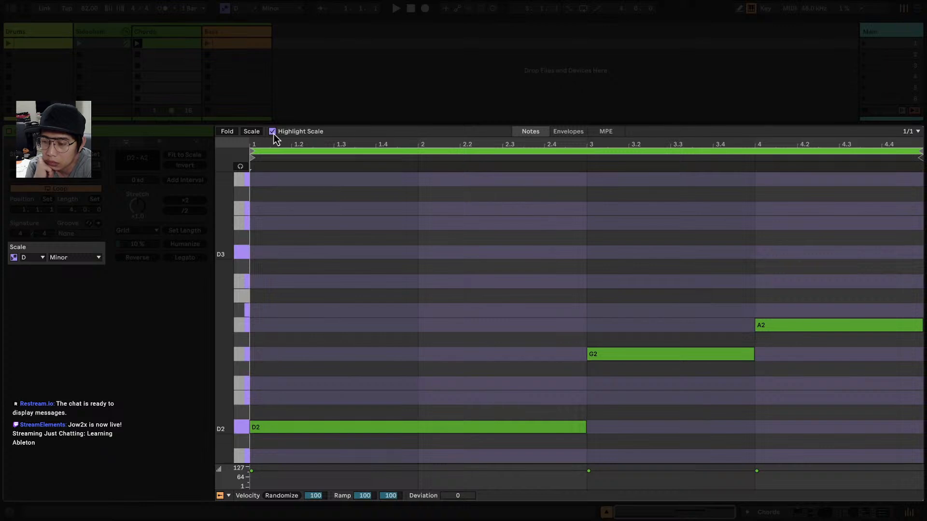
{"action": "left_click", "coordinate": [227, 132]}
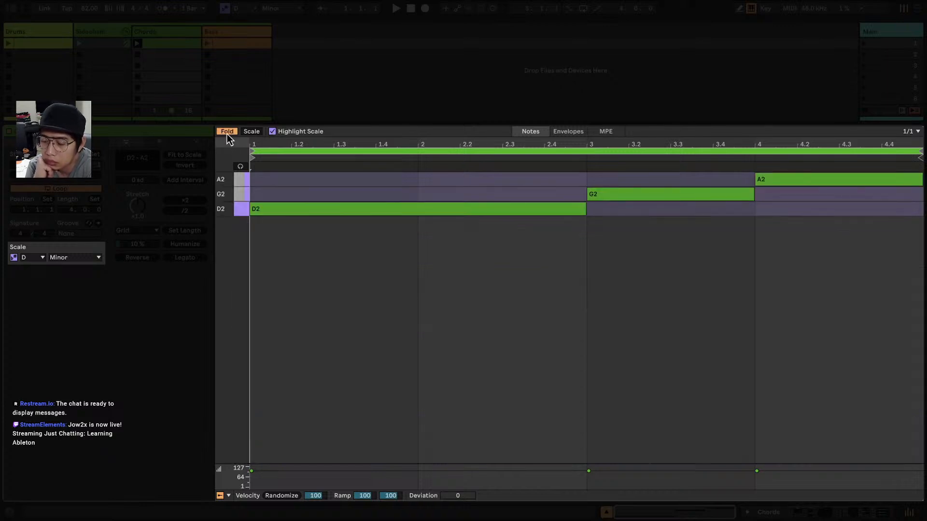
{"action": "left_click", "coordinate": [251, 138]}
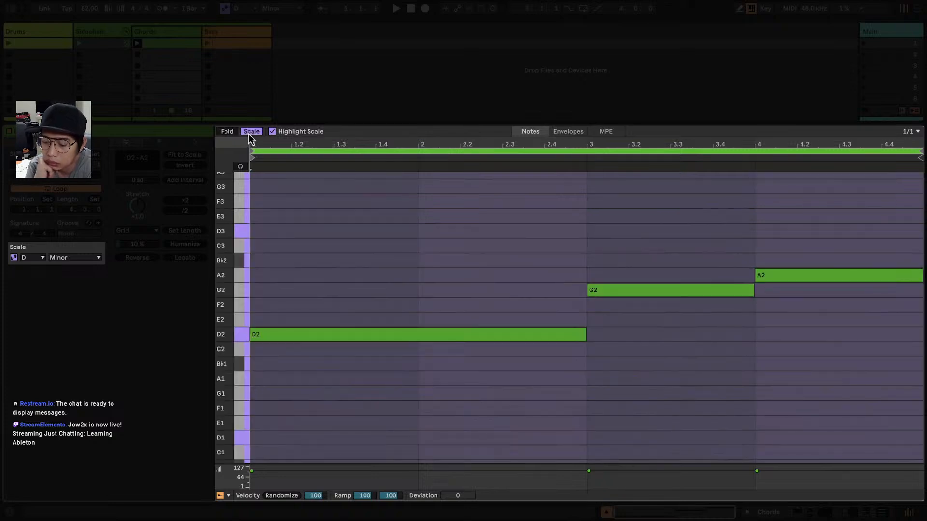
{"action": "left_click", "coordinate": [251, 138]}
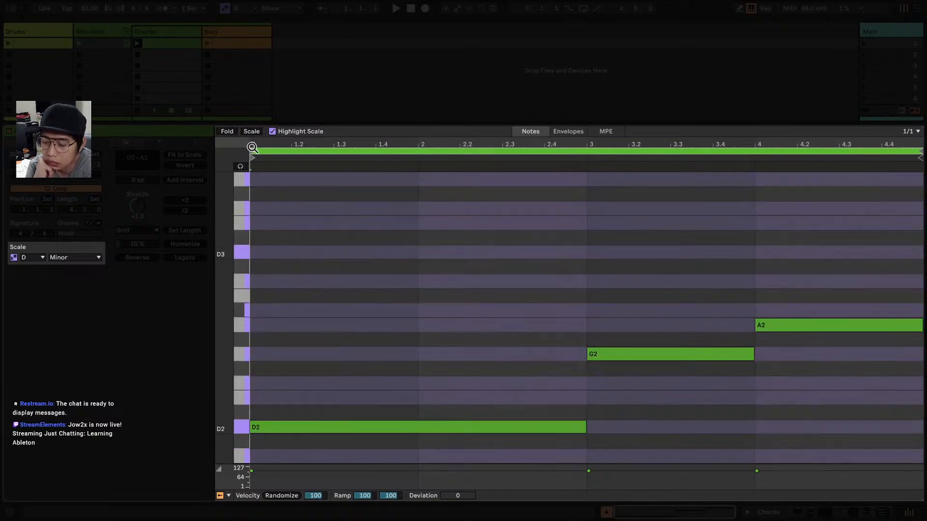
Try MIDI note numbers as the piano roll's key labels and rewind the video to replay the explanation
{"action": "right_click", "coordinate": [245, 261]}
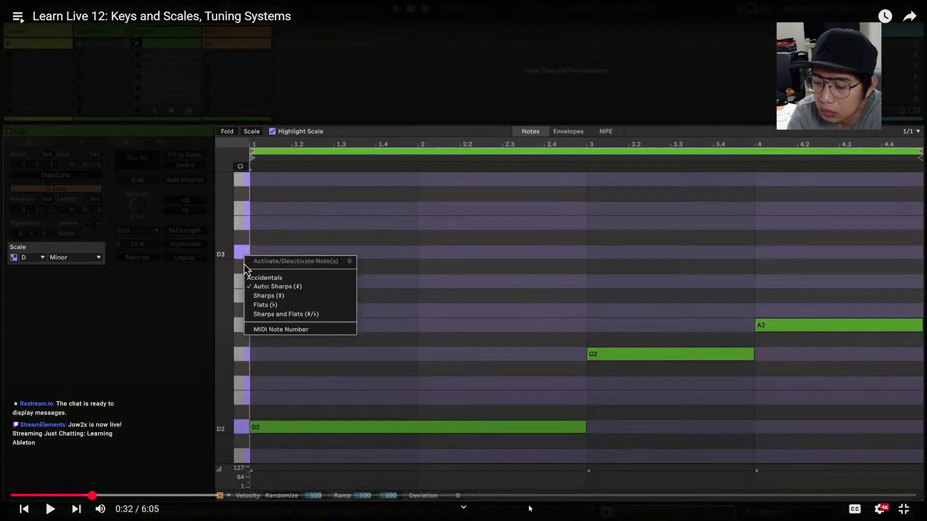
{"action": "left_click", "coordinate": [42, 517]}
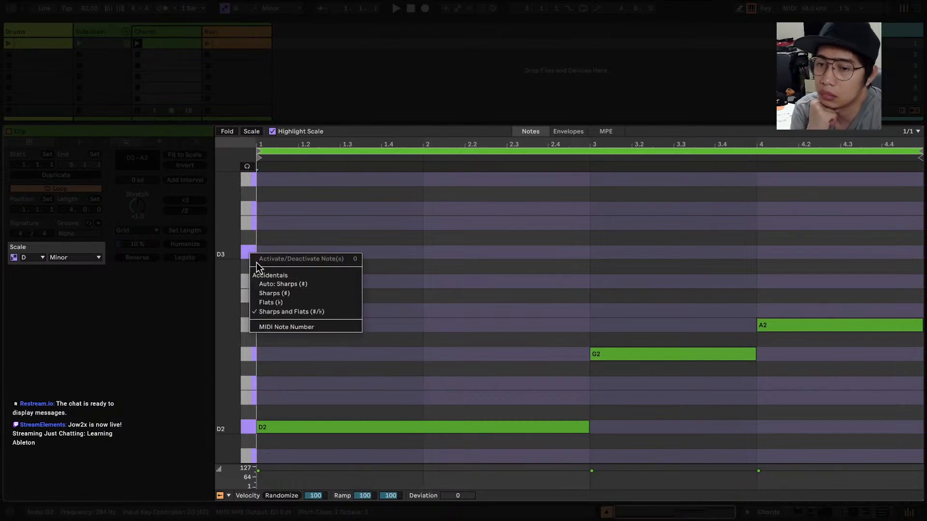
{"action": "left_click", "coordinate": [284, 327]}
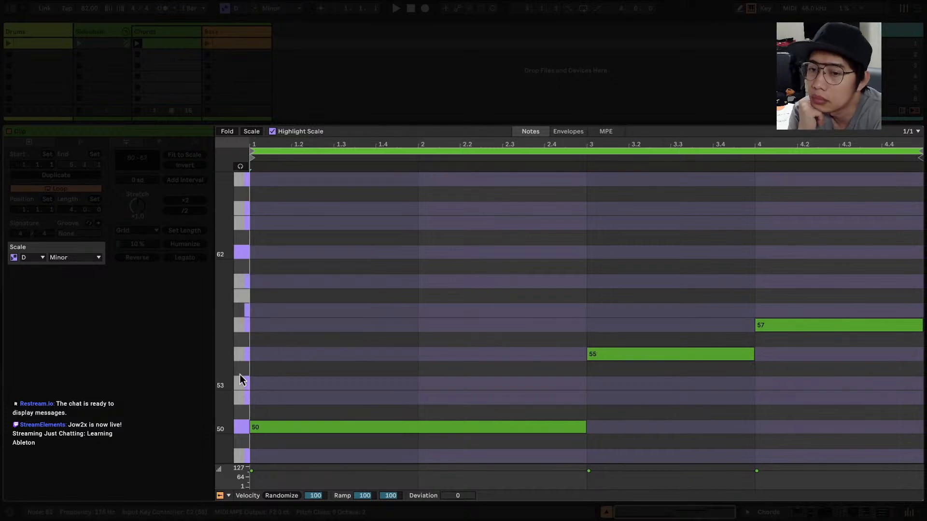
{"action": "right_click", "coordinate": [242, 253]}
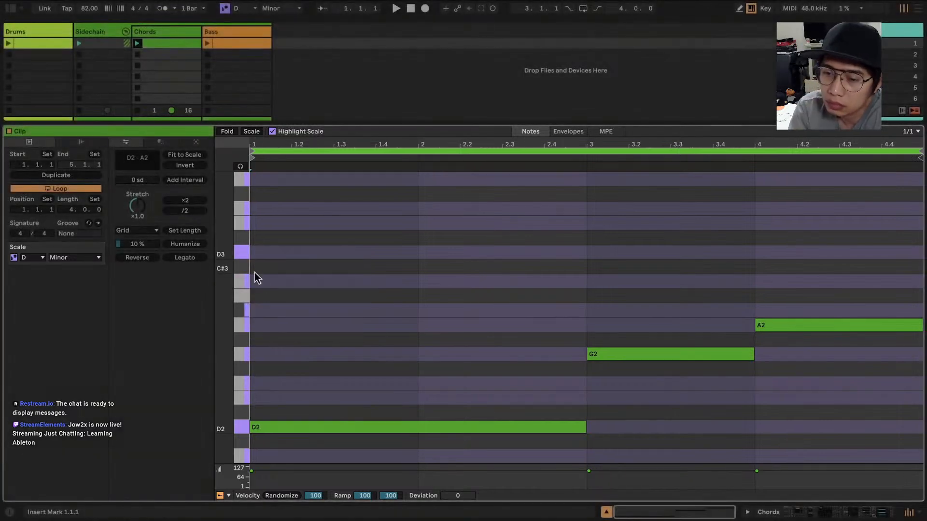
{"action": "left_click", "coordinate": [69, 497]}
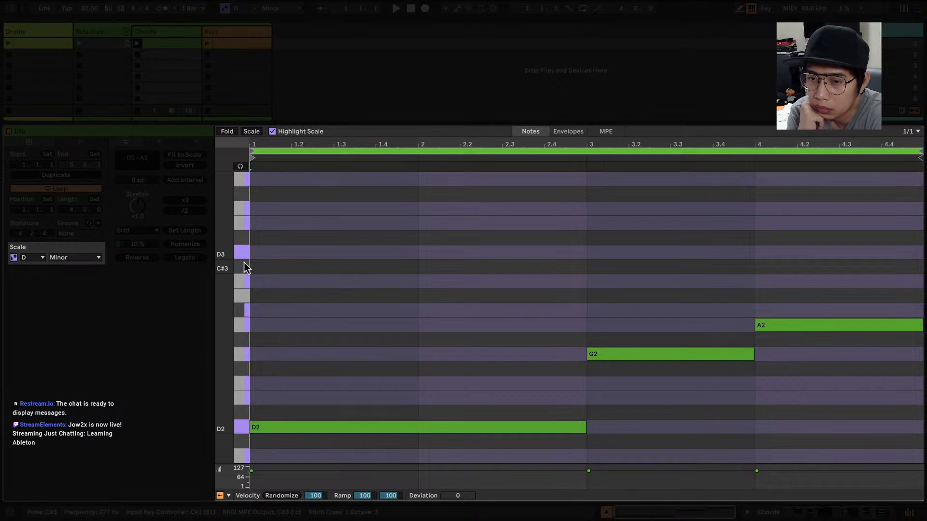
Change the piano roll's accidentals display to Flats and to Sharps and Flats
{"action": "right_click", "coordinate": [246, 268]}
{"action": "left_click", "coordinate": [266, 300]}
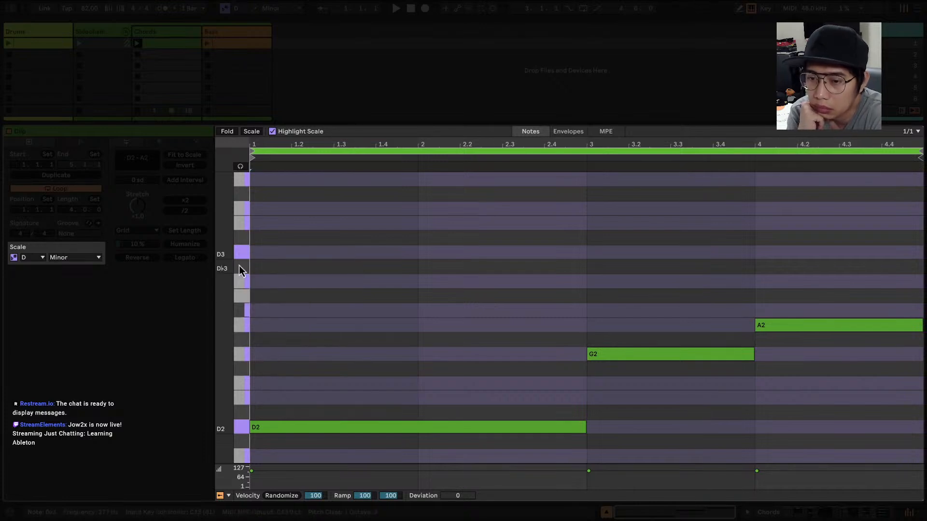
{"action": "right_click", "coordinate": [239, 266]}
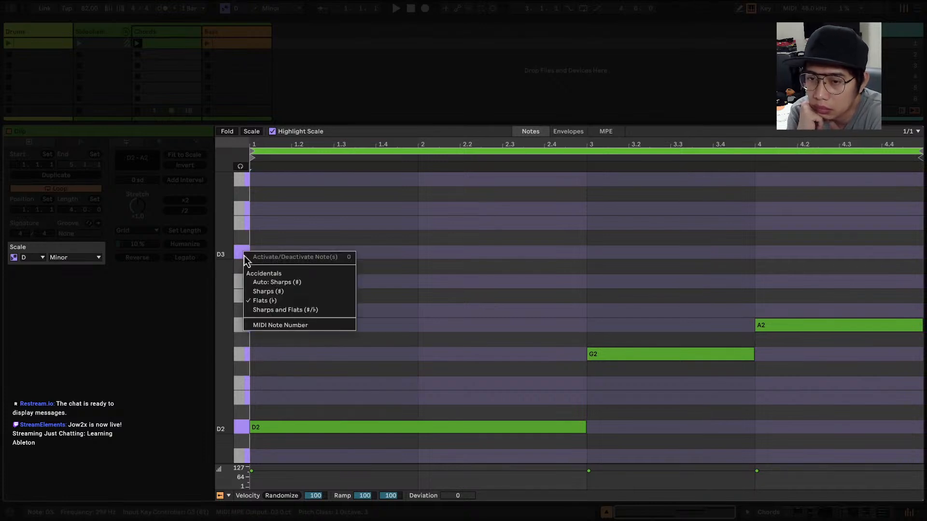
{"action": "left_click", "coordinate": [261, 311]}
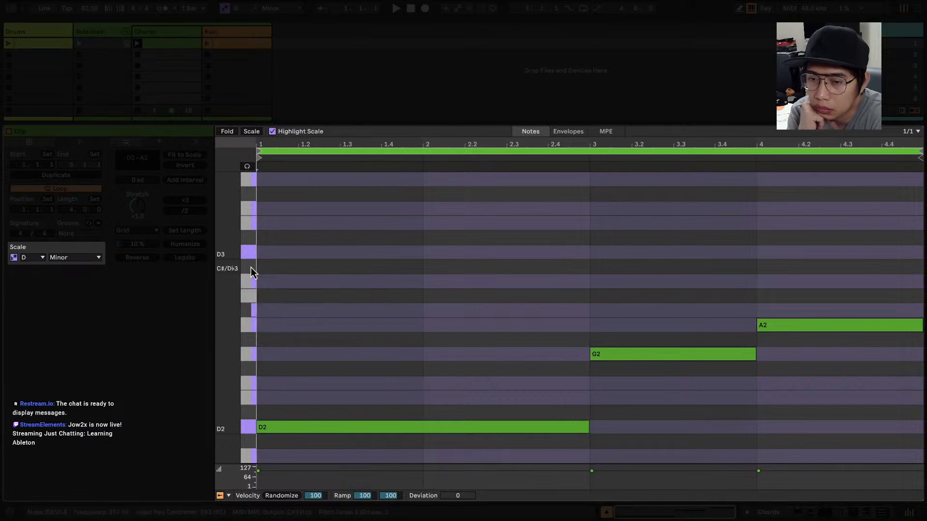
Label the piano roll keys with MIDI note numbers and return the labels to Auto: Sharps
{"action": "right_click", "coordinate": [248, 253]}
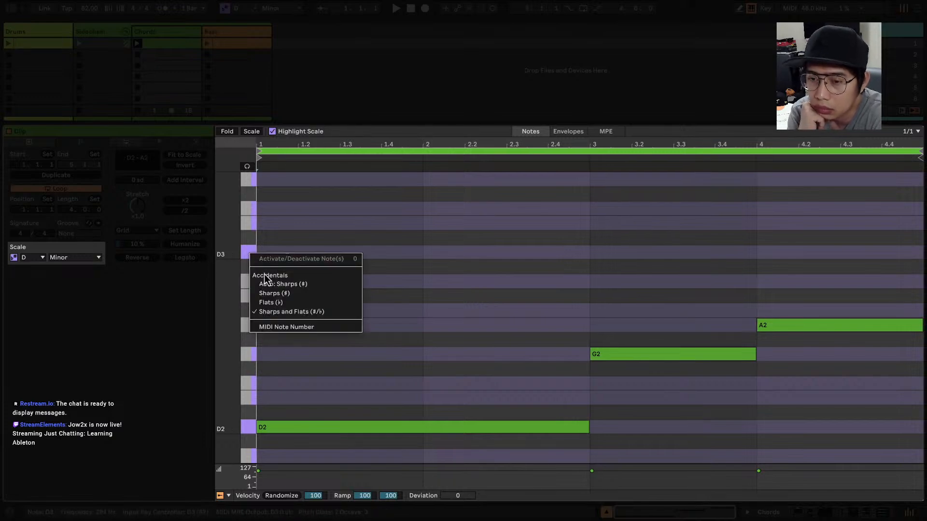
{"action": "left_click", "coordinate": [274, 327]}
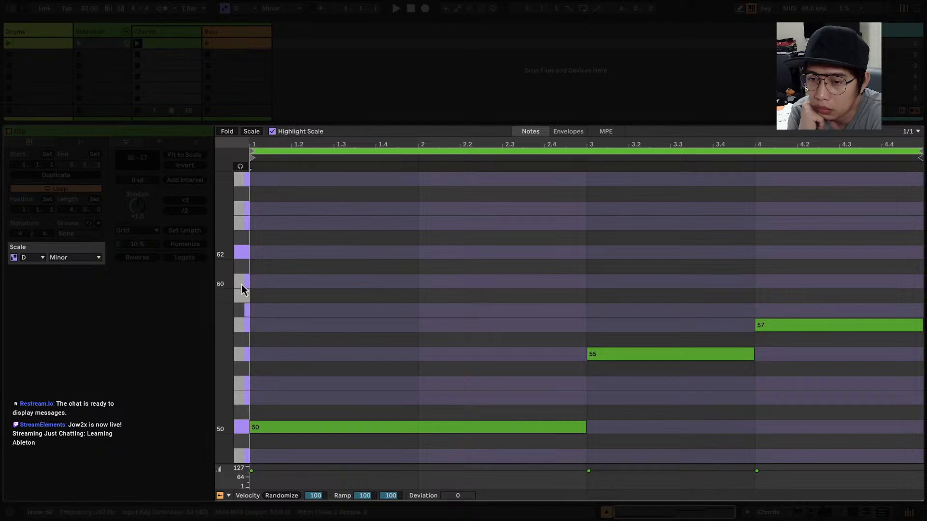
{"action": "right_click", "coordinate": [241, 256]}
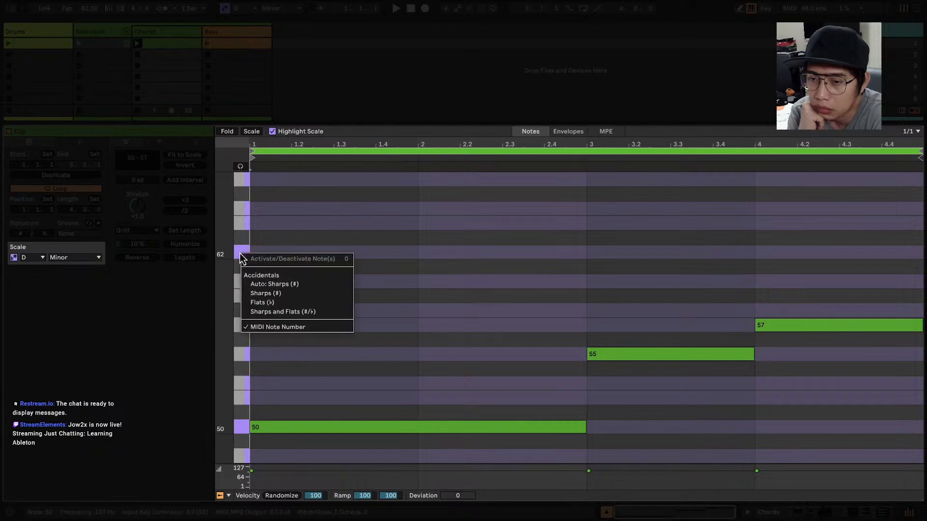
{"action": "left_click", "coordinate": [267, 283]}
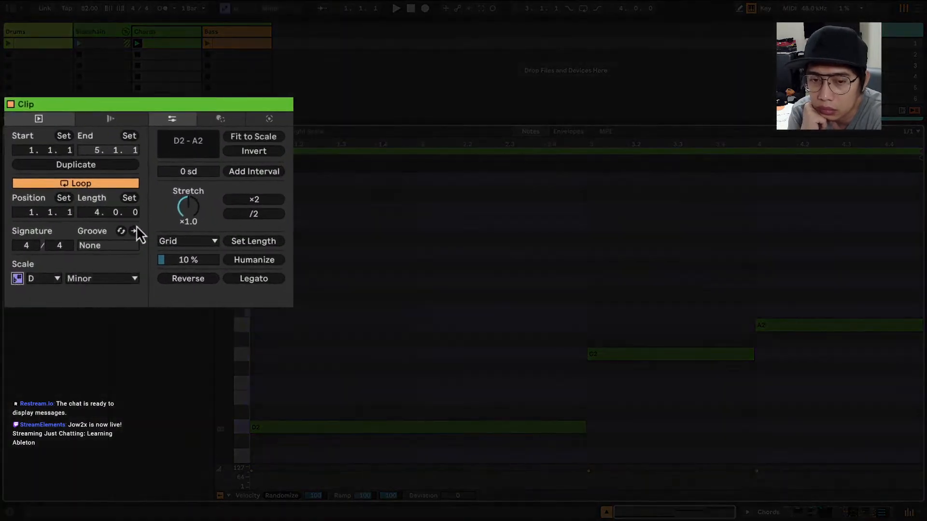
Turn off the D Minor scale for the Chords clip
{"action": "left_click", "coordinate": [18, 278]}
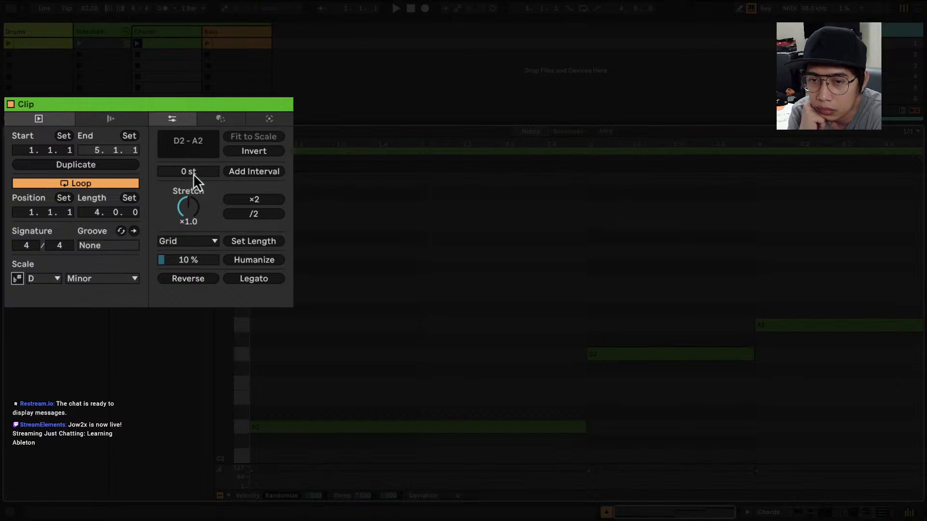
With the Chords clip's D Minor scale turned on, stack a +2 sd interval three times to build chords and play the clip
{"action": "left_click", "coordinate": [19, 279]}
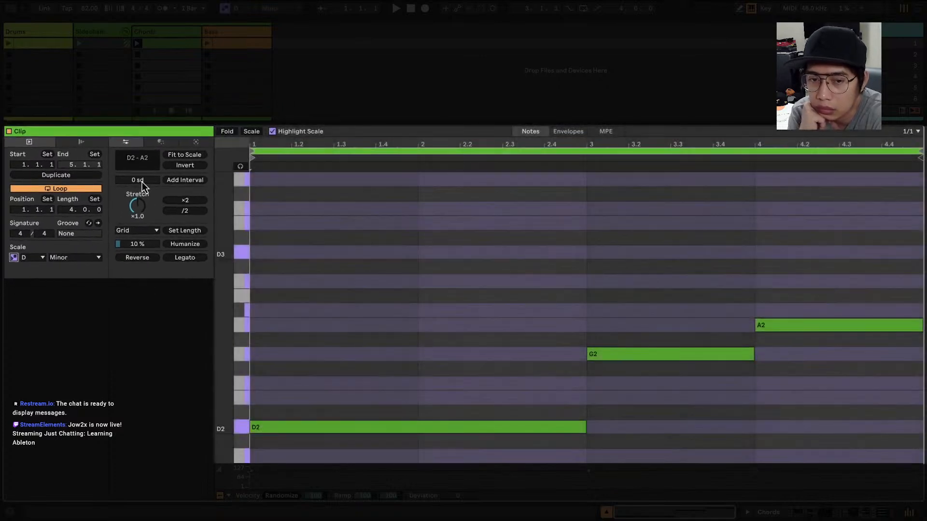
{"action": "left_click", "coordinate": [142, 181]}
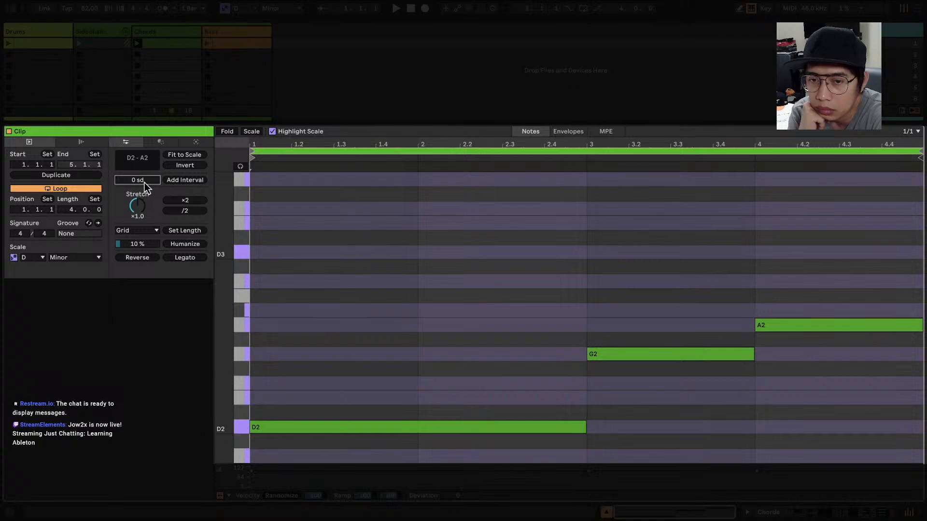
{"action": "left_click", "coordinate": [194, 179]}
{"action": "left_click", "coordinate": [192, 179]}
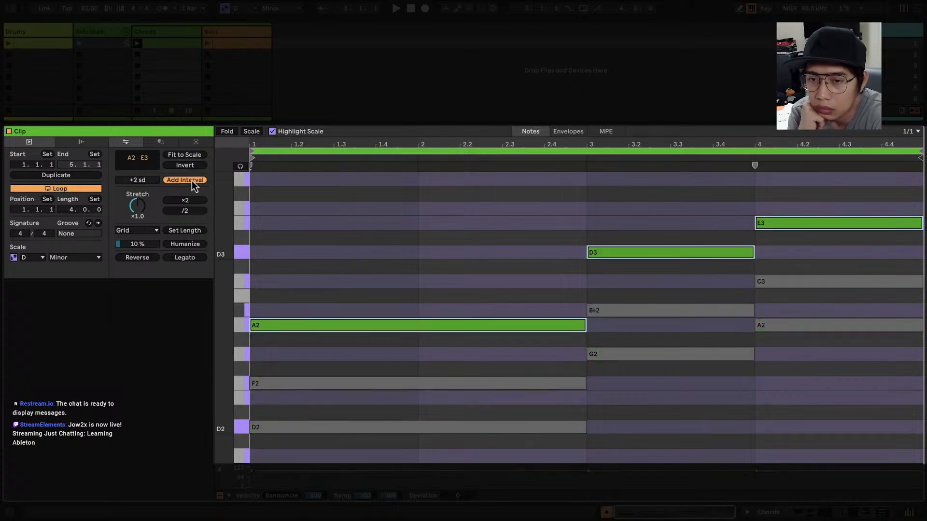
{"action": "left_click", "coordinate": [192, 180]}
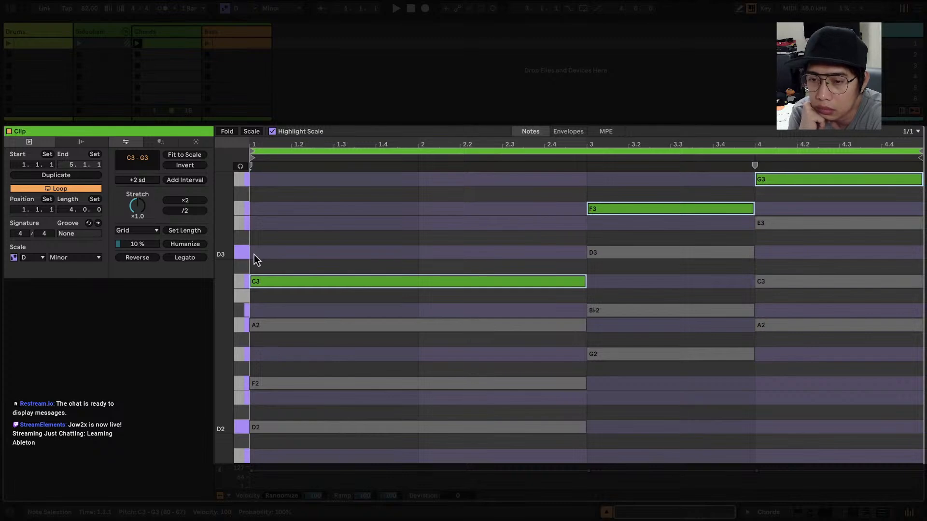
{"action": "key", "text": "ctrl+a"}
{"action": "left_click", "coordinate": [137, 43]}
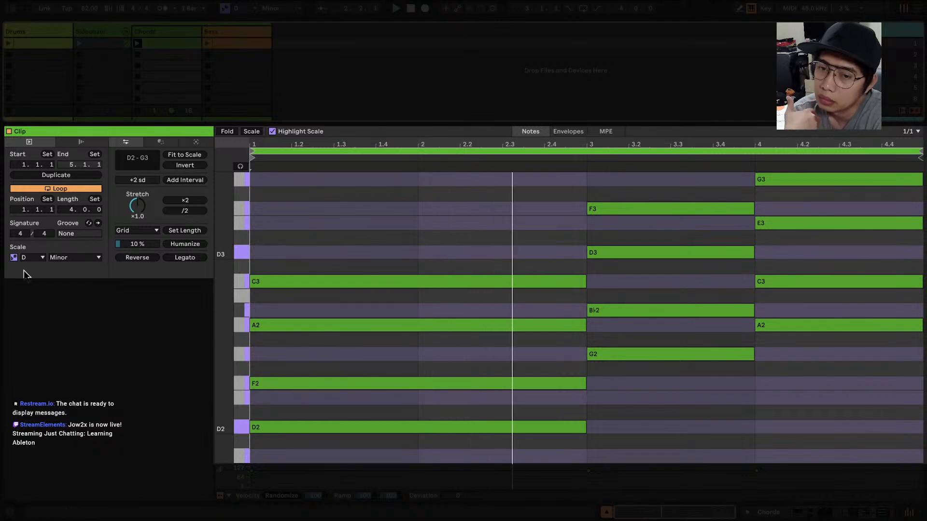
Toggle the Chords clip's scale off and back on, both in the clip's properties and in the global scale settings
{"action": "left_click", "coordinate": [14, 257]}
{"action": "left_click", "coordinate": [14, 257]}
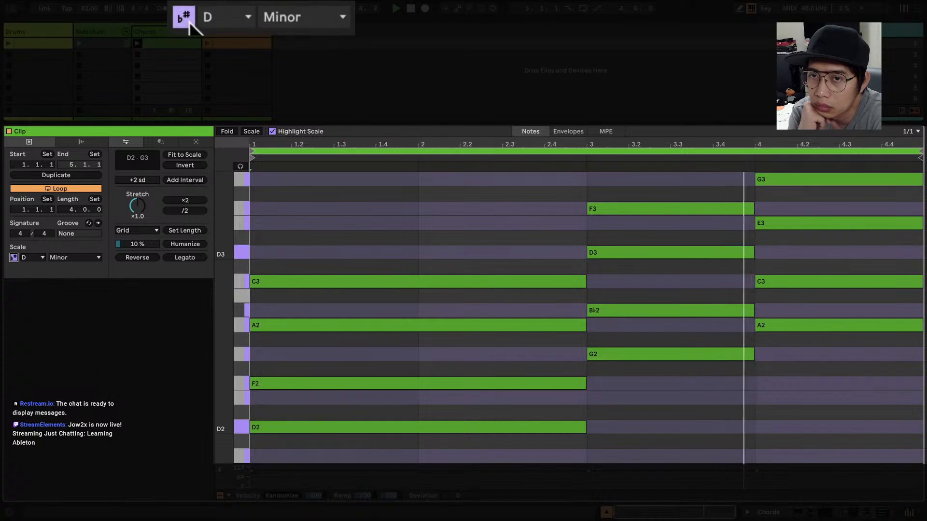
{"action": "left_click", "coordinate": [226, 10]}
{"action": "left_click", "coordinate": [227, 10]}
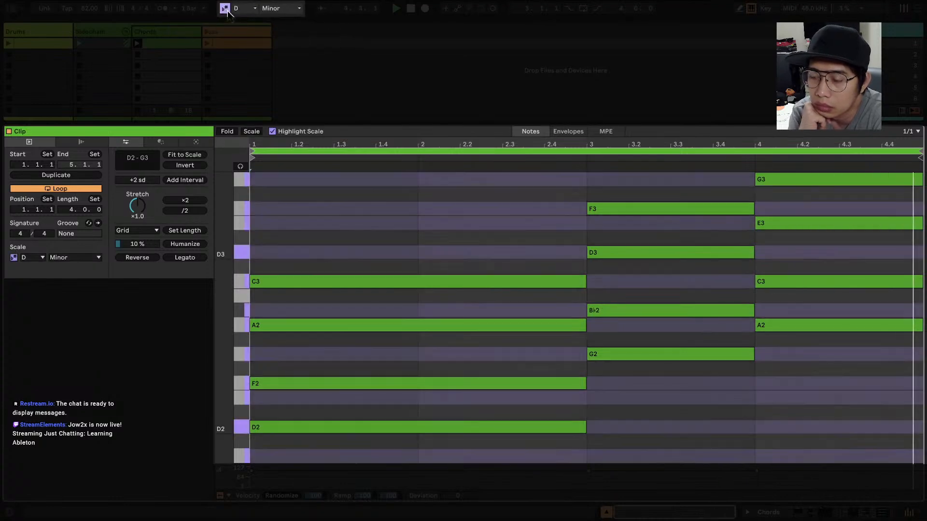
Try the Major scale on the Chords clip and return it to Minor
{"action": "left_click", "coordinate": [291, 9]}
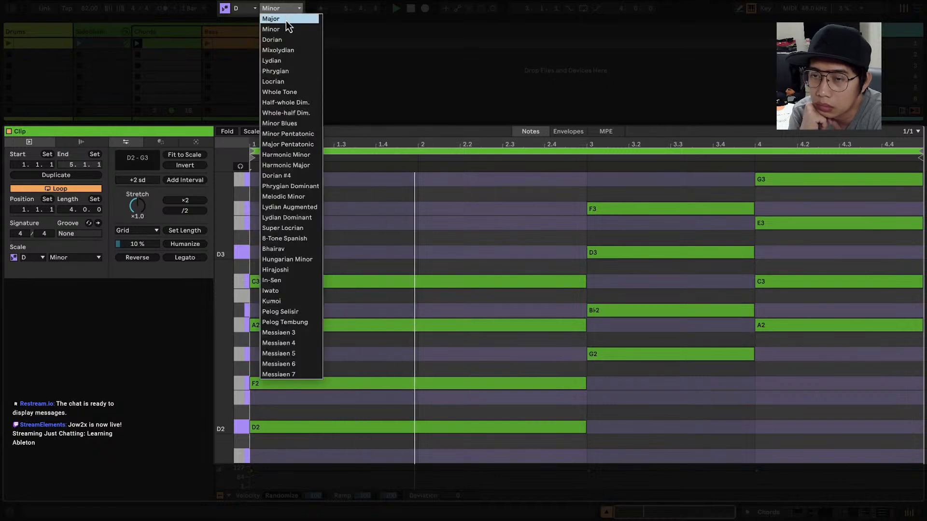
{"action": "left_click", "coordinate": [286, 20]}
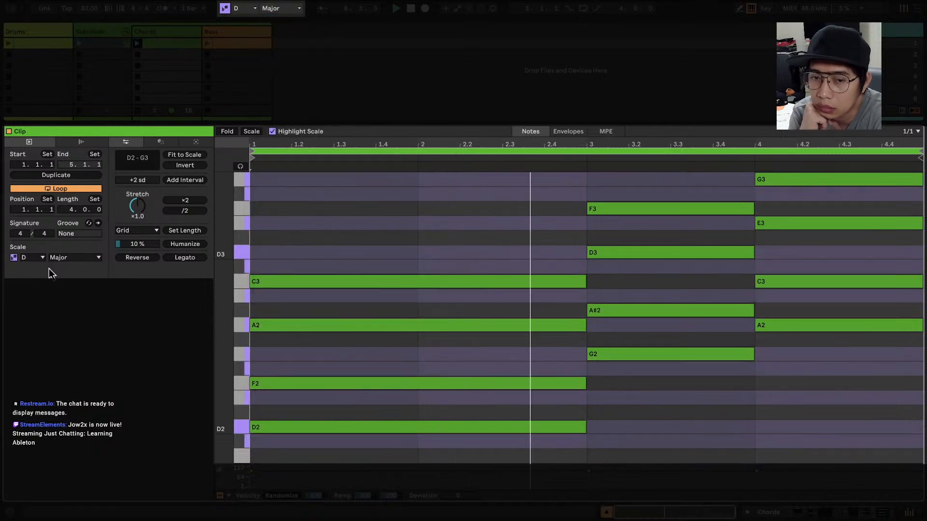
{"action": "left_click", "coordinate": [276, 8]}
{"action": "left_click", "coordinate": [274, 29]}
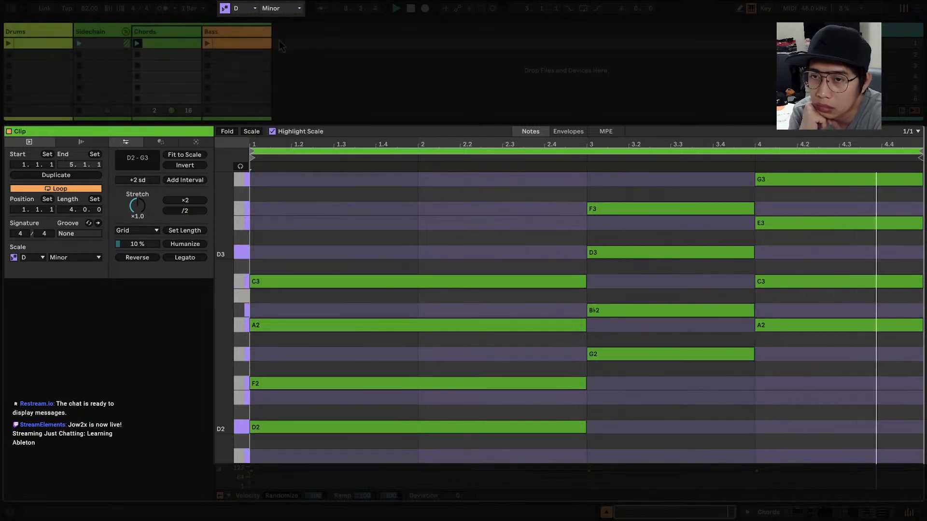
With an empty Bass slot selected instead of the Bass clip, turn on the default scale and set it to D Whole Tone
{"action": "left_click", "coordinate": [252, 44]}
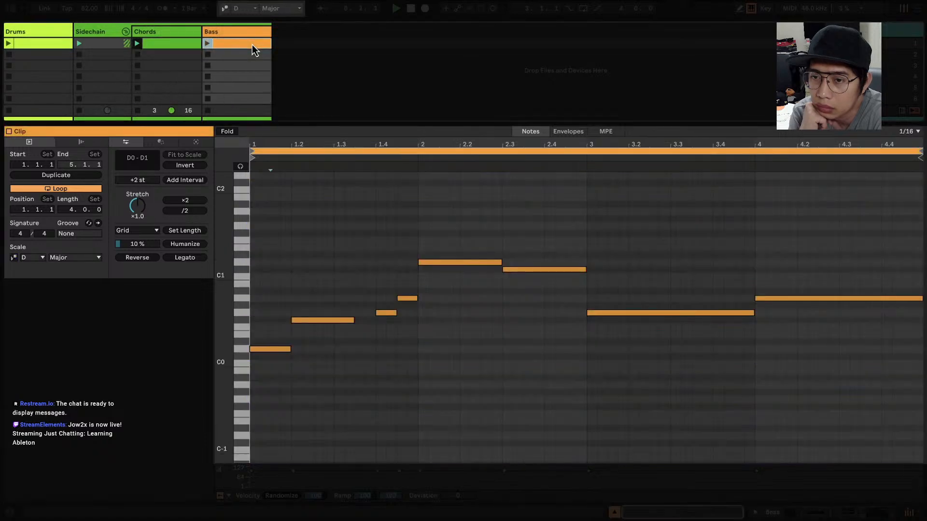
{"action": "left_click", "coordinate": [247, 71]}
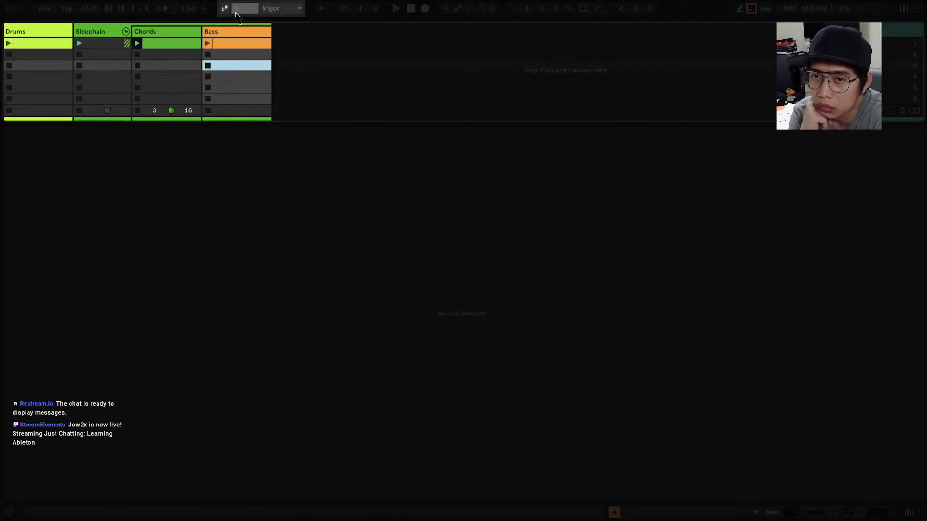
{"action": "left_click", "coordinate": [225, 8]}
{"action": "left_click", "coordinate": [280, 8]}
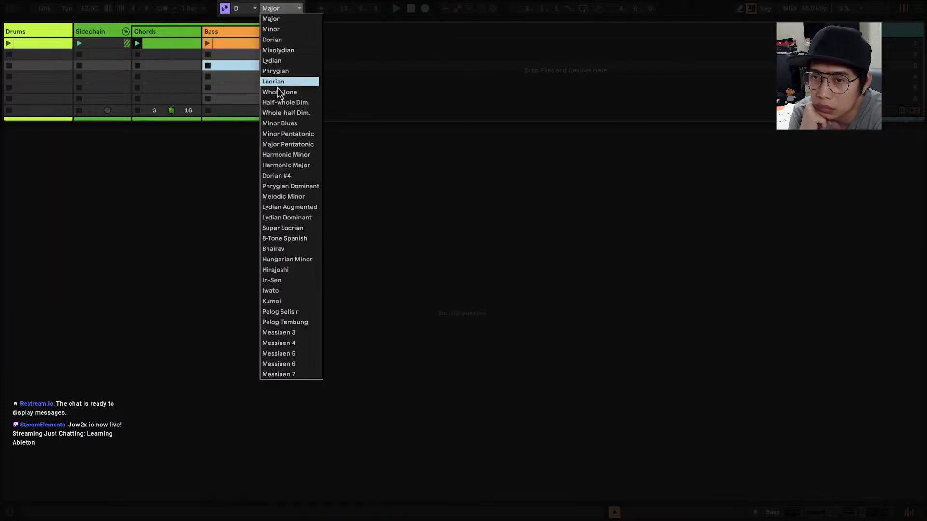
{"action": "left_click", "coordinate": [279, 94]}
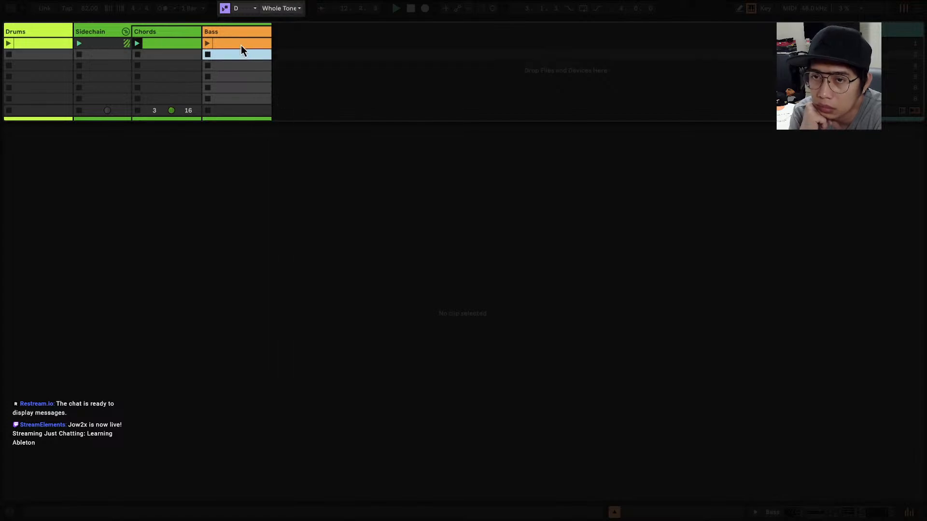
Select the Bass and Chords clips together and set the scale of both to Minor
{"action": "left_click", "coordinate": [241, 47]}
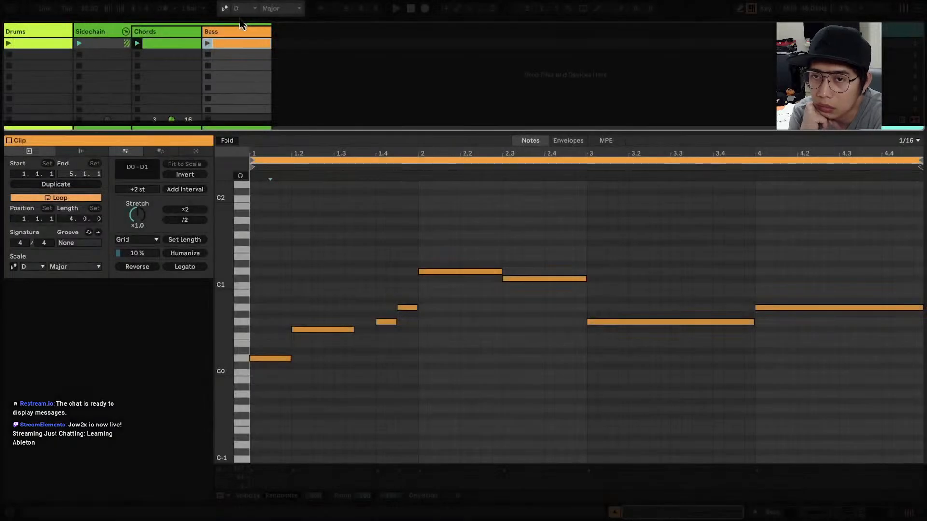
{"action": "left_click", "coordinate": [181, 44], "text": "shift"}
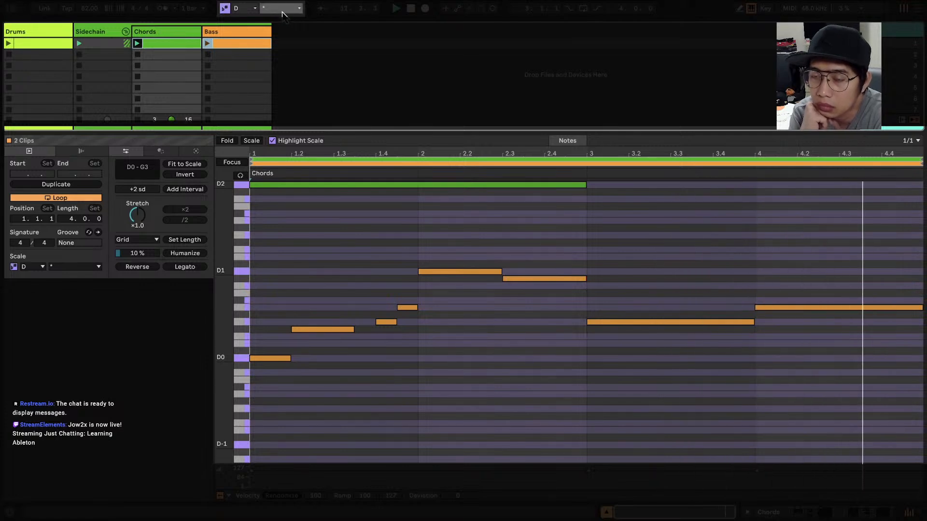
{"action": "left_click", "coordinate": [281, 8]}
{"action": "left_click", "coordinate": [284, 29]}
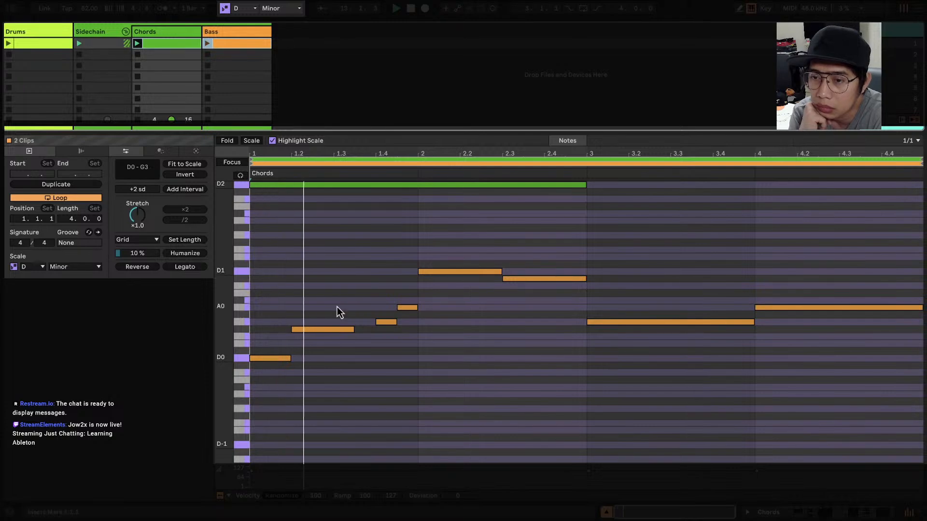
Play the Bass clip and fit its notes to the D Minor scale
{"action": "left_click", "coordinate": [208, 45]}
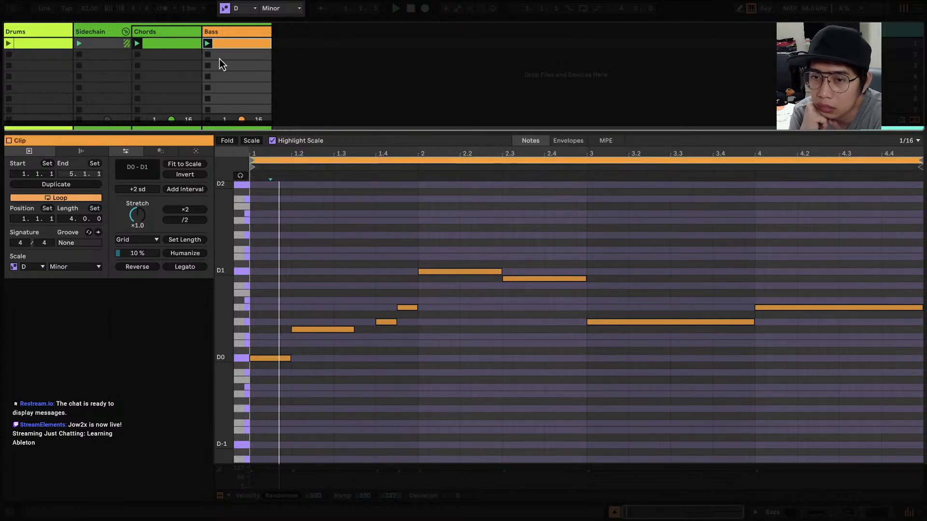
{"action": "left_click", "coordinate": [333, 285]}
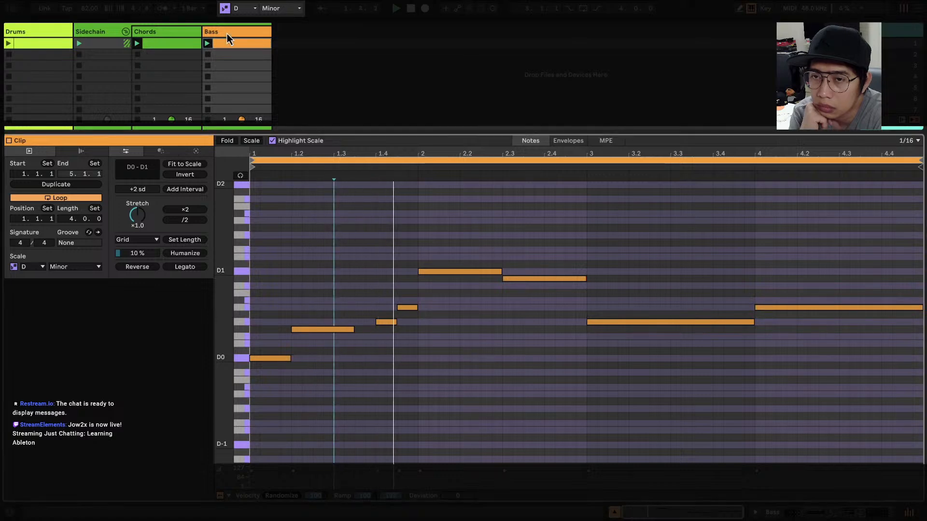
{"action": "left_click", "coordinate": [193, 166]}
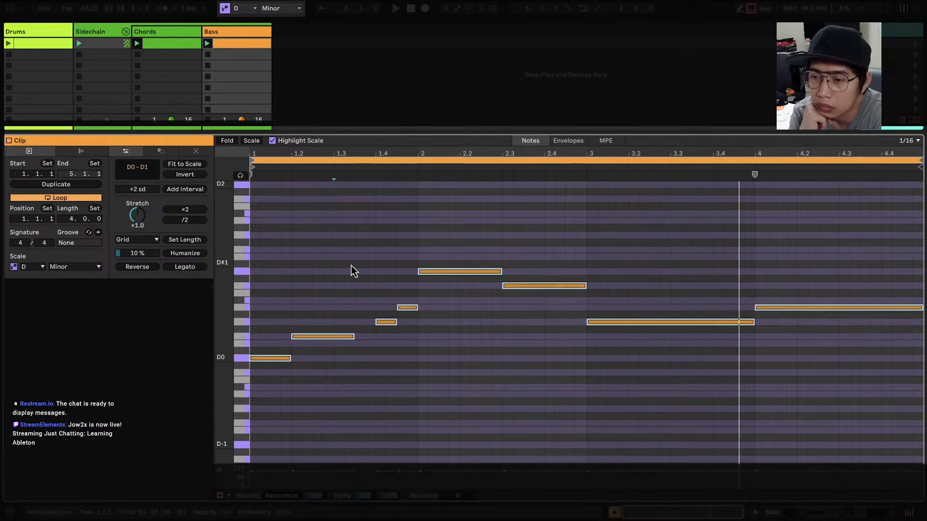
{"action": "left_click", "coordinate": [337, 269]}
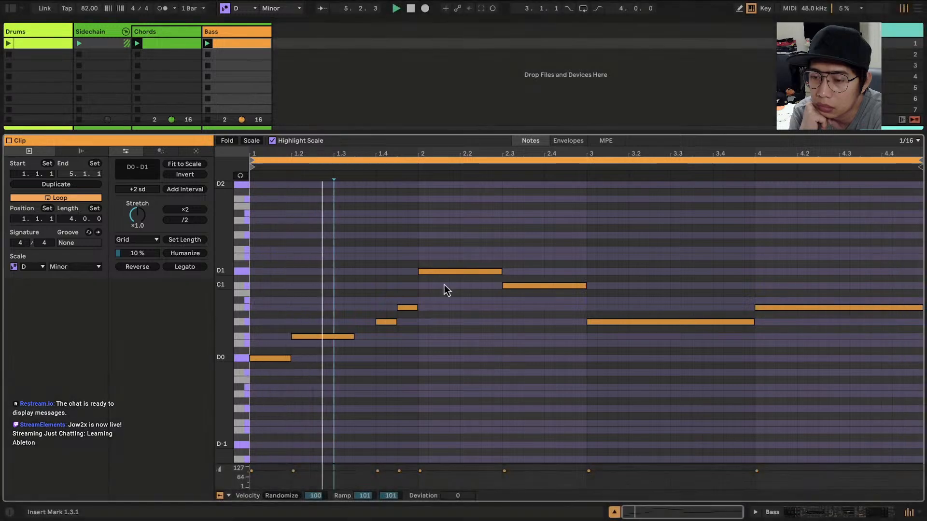
Turn on the Chord device on the Chords track and set its Shift 1 to +2 st
{"action": "left_click", "coordinate": [174, 42]}
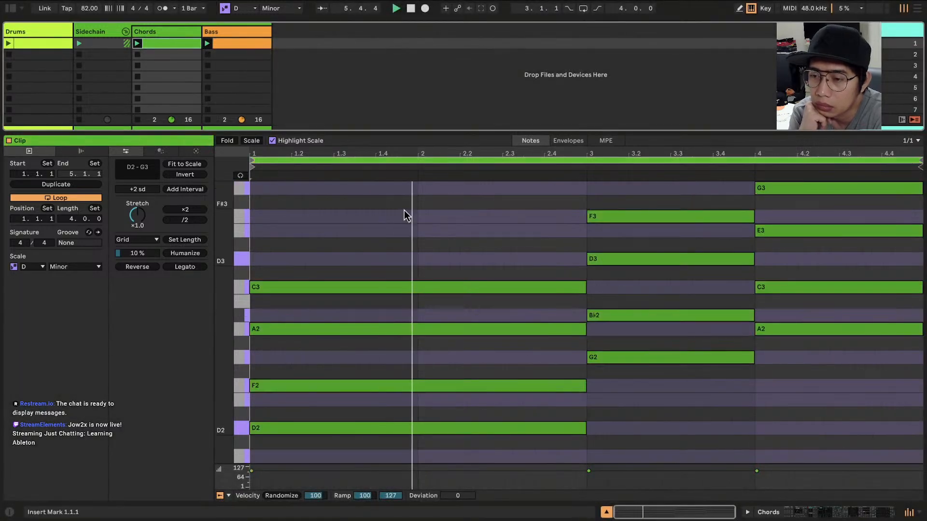
{"action": "left_click", "coordinate": [811, 512]}
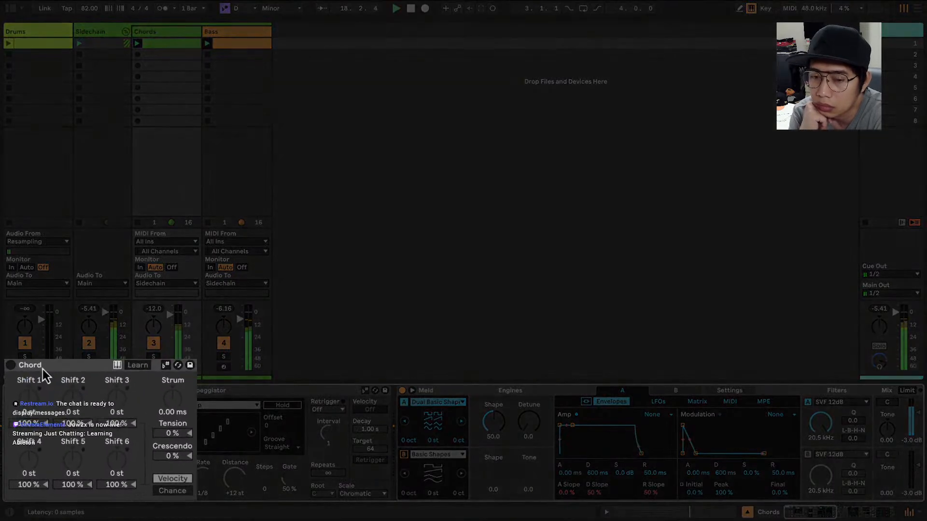
{"action": "left_click", "coordinate": [36, 392]}
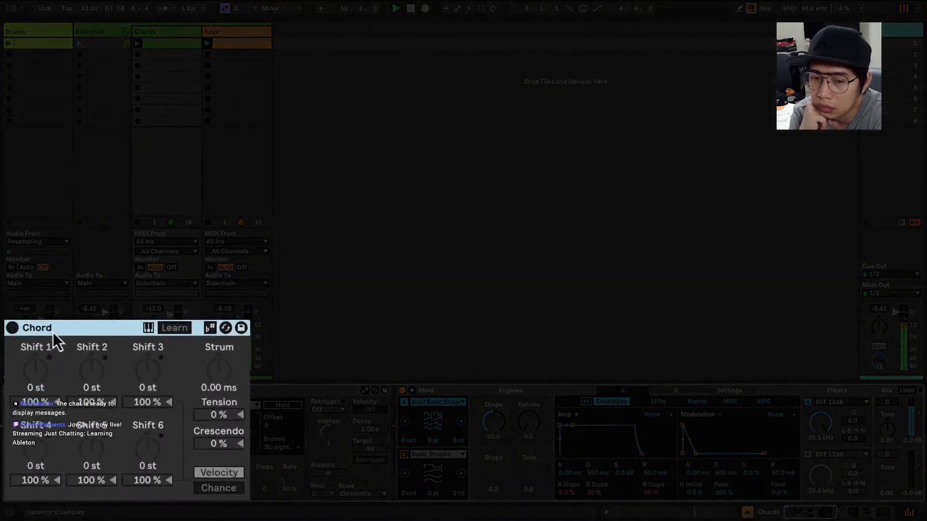
{"action": "left_click", "coordinate": [12, 321]}
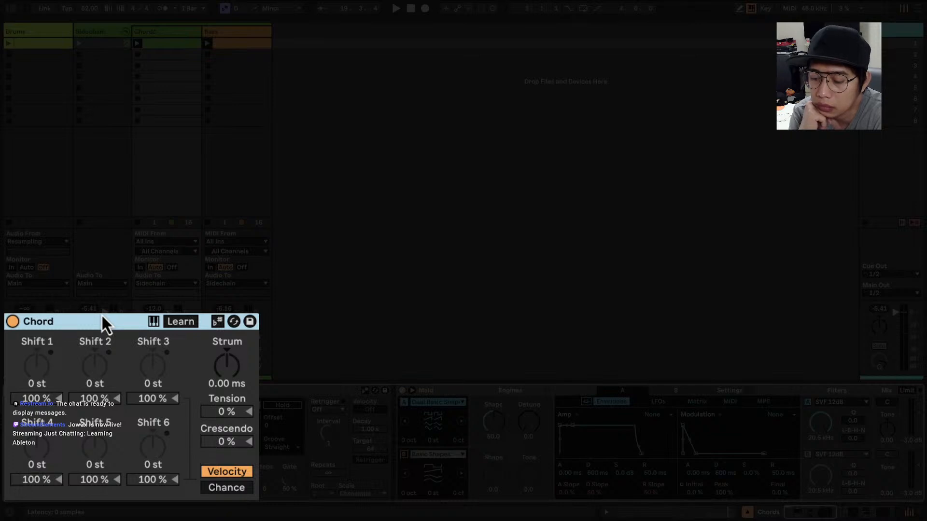
{"action": "left_click", "coordinate": [45, 375]}
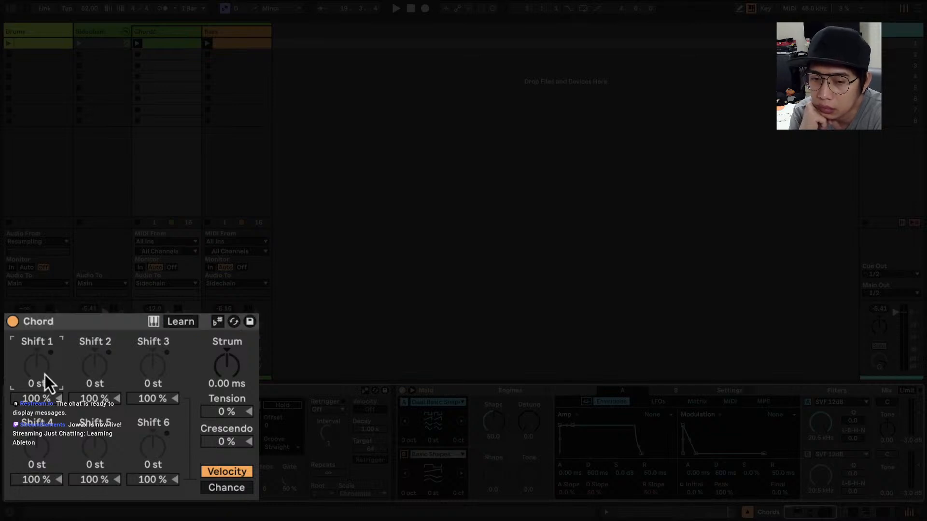
{"action": "scroll", "coordinate": [45, 374], "scroll_direction": "up", "scroll_amount": 1}
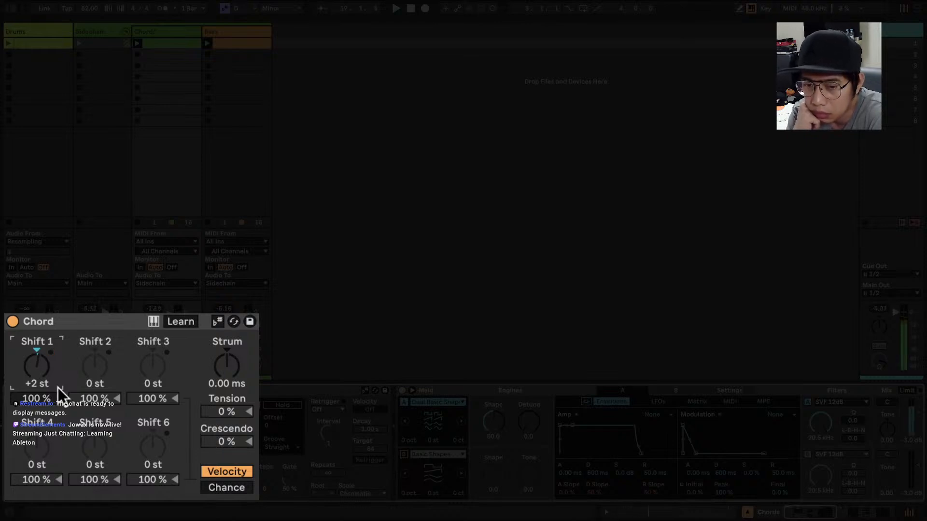
Make the Chord device follow the current clip scale and set its Shift 1 to +2 sd
{"action": "left_click", "coordinate": [218, 323]}
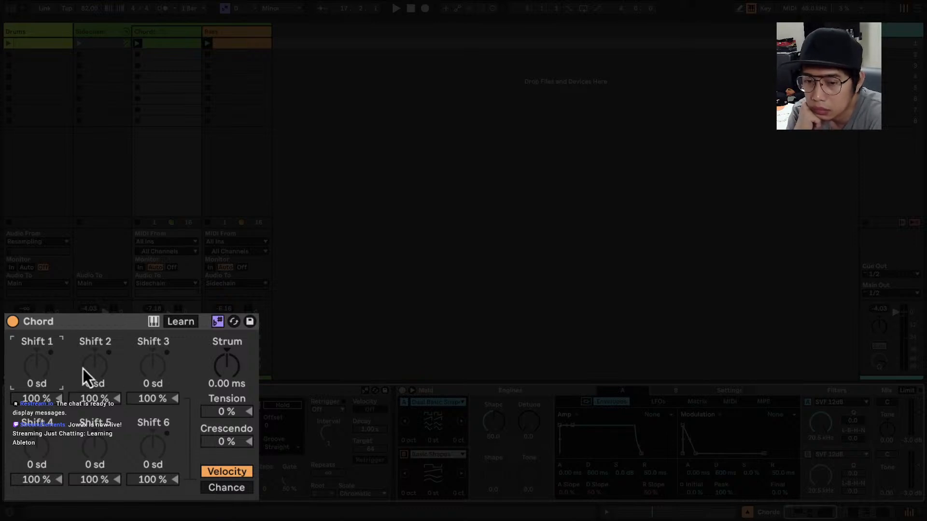
{"action": "key", "text": "Up"}
{"action": "key", "text": "Up"}
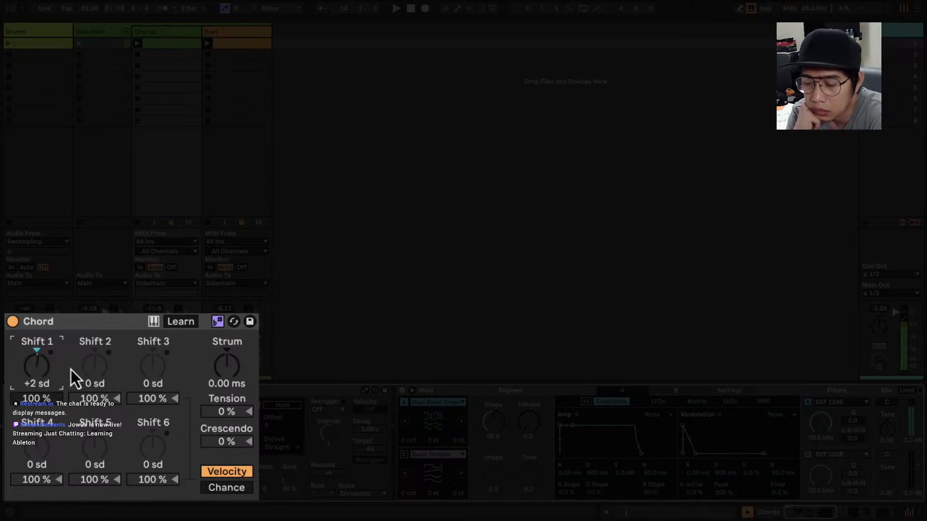
{"action": "left_click", "coordinate": [83, 372]}
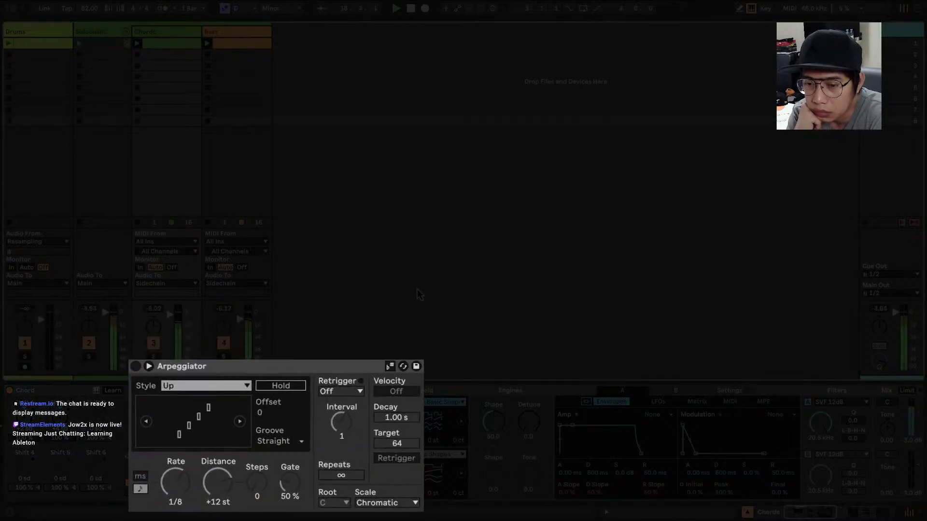
Turn on the Arpeggiator with Rate 1/16, Gate 97 %, Steps 3 and Distance +3 st
{"action": "left_click", "coordinate": [104, 347]}
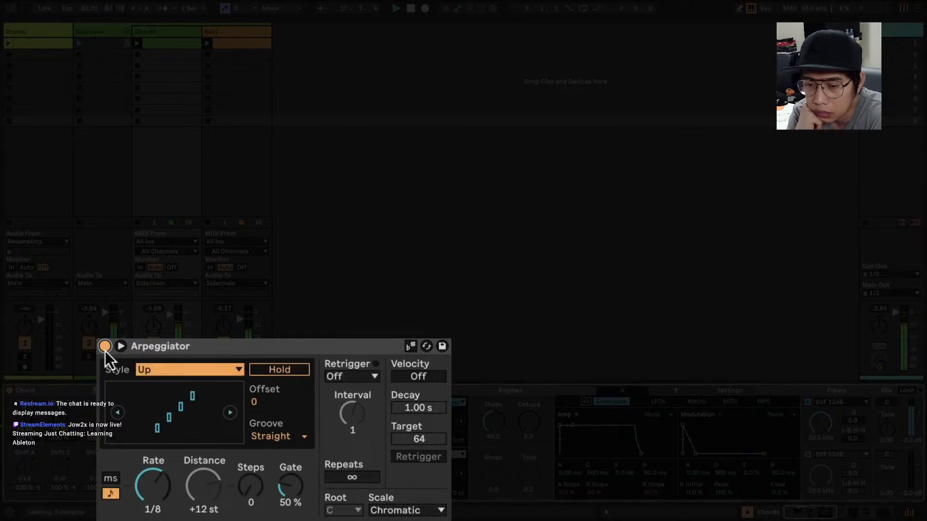
{"action": "left_click_drag", "start_coordinate": [156, 489], "coordinate": [155, 497]}
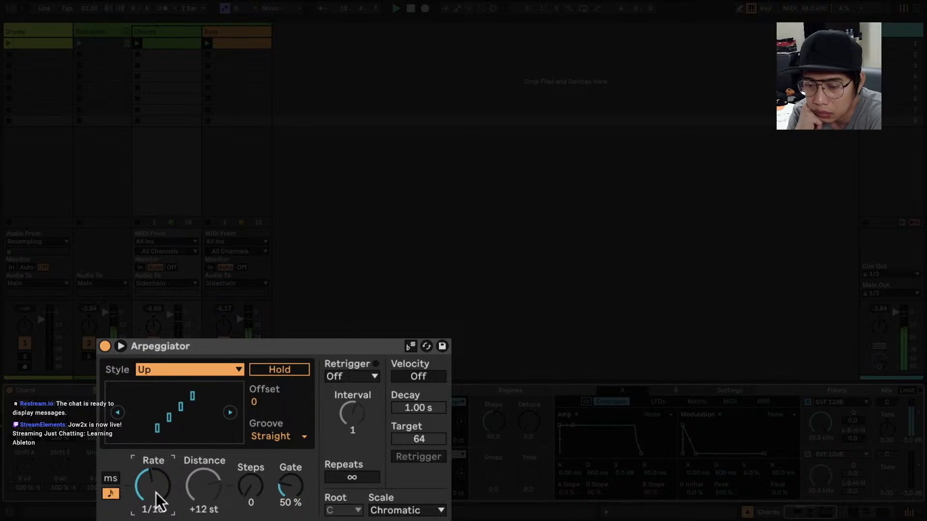
{"action": "mouse_move", "coordinate": [294, 501]}
{"action": "left_mouse_down"}
{"action": "mouse_move", "coordinate": [296, 492]}
{"action": "mouse_move", "coordinate": [299, 500]}
{"action": "left_mouse_up"}
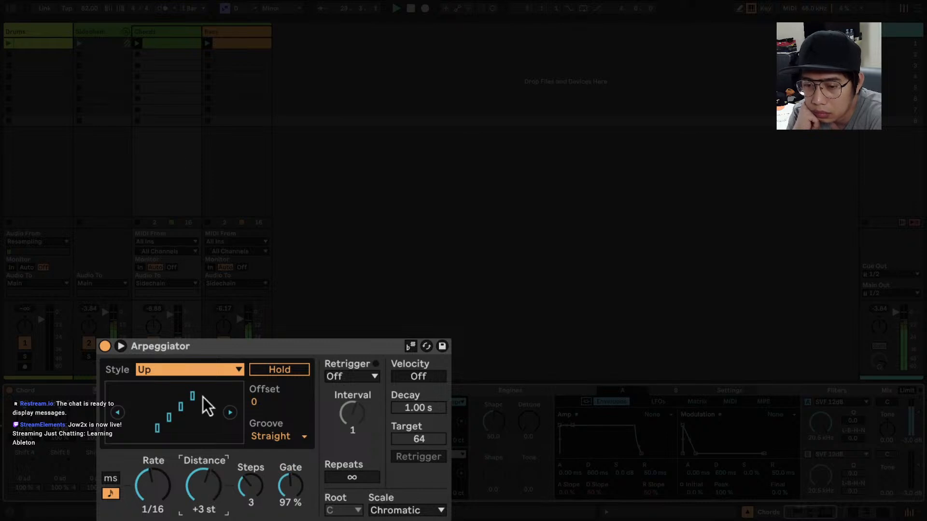
Make the Arpeggiator follow the current clip scale and change the scale from D Minor to D Minor Pentatonic
{"action": "left_click", "coordinate": [411, 347]}
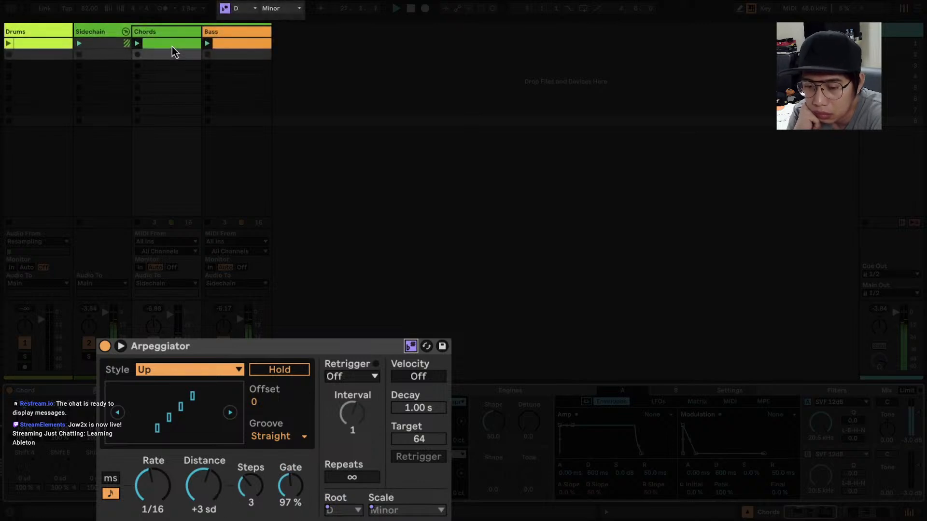
{"action": "left_click", "coordinate": [284, 8]}
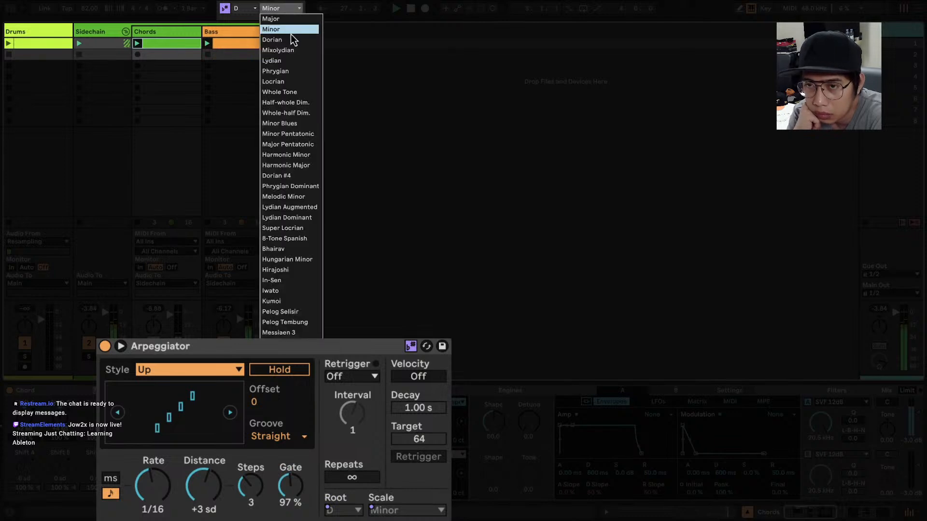
{"action": "left_click", "coordinate": [303, 135]}
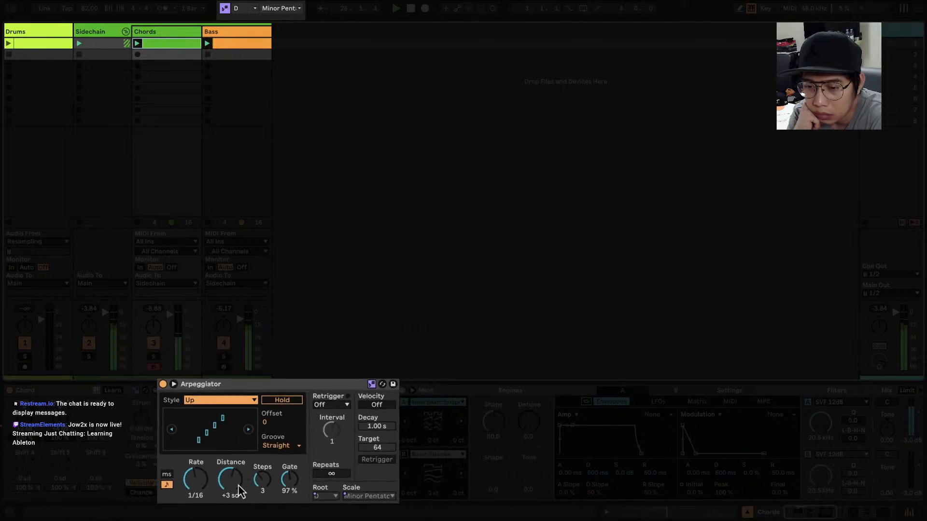
Make the Meld instrument on the Chords track follow the current scale and set engine A's Detune to 44.4
{"action": "left_click_drag", "start_coordinate": [800, 512], "coordinate": [811, 512]}
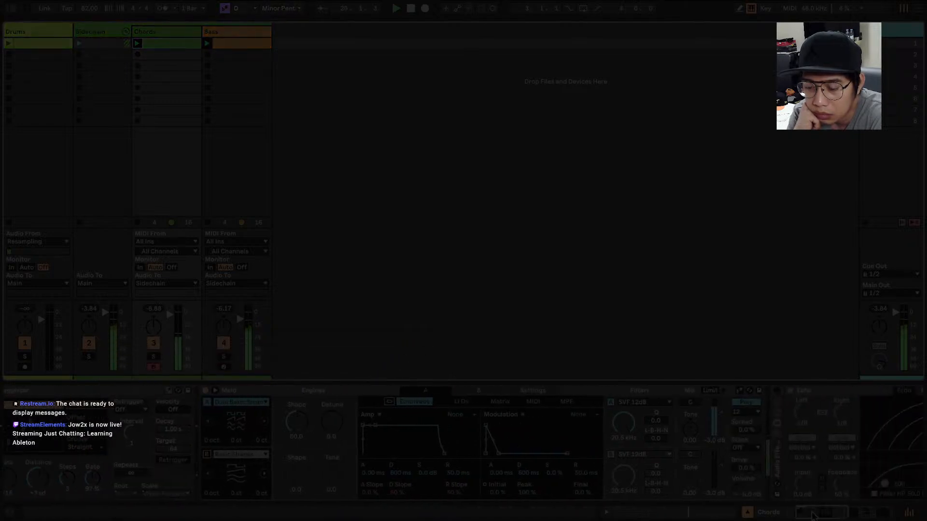
{"action": "left_click_drag", "start_coordinate": [334, 433], "coordinate": [335, 410]}
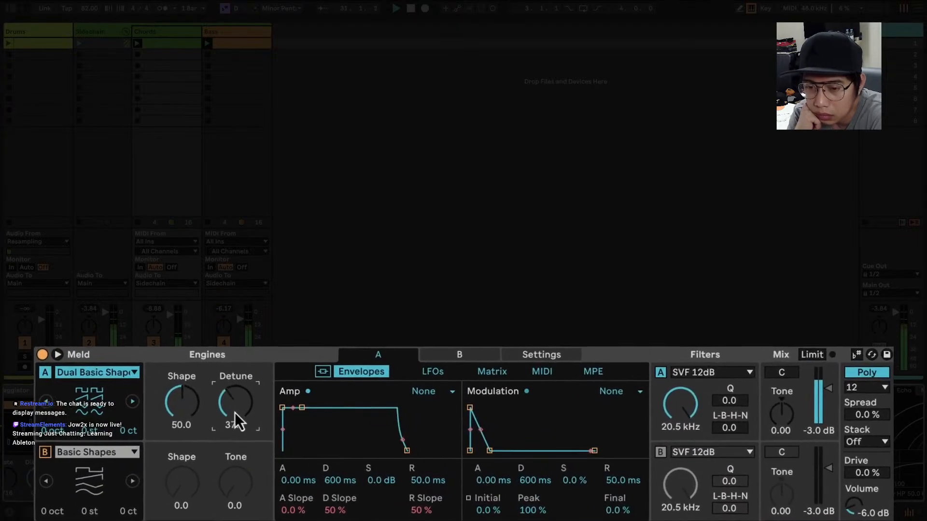
{"action": "left_click_drag", "start_coordinate": [234, 412], "coordinate": [238, 417]}
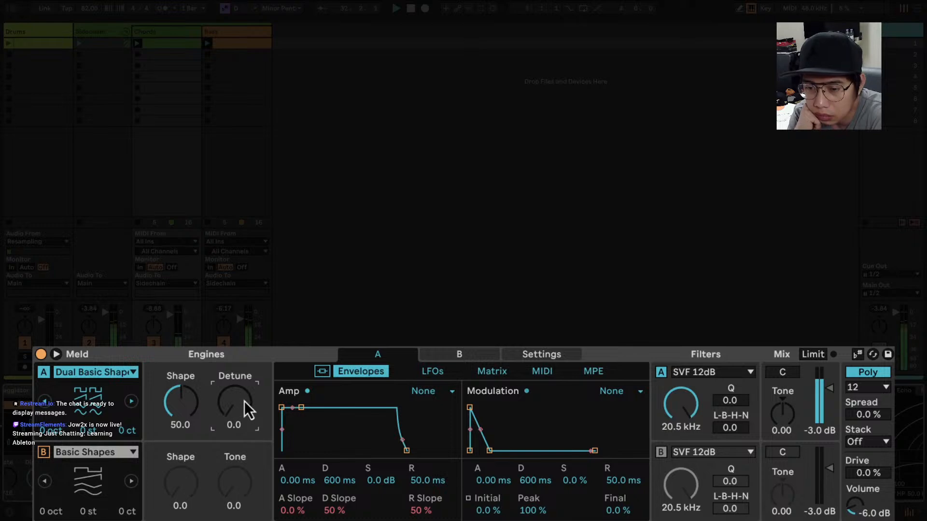
{"action": "left_click", "coordinate": [858, 355]}
{"action": "left_click_drag", "start_coordinate": [216, 410], "coordinate": [224, 411]}
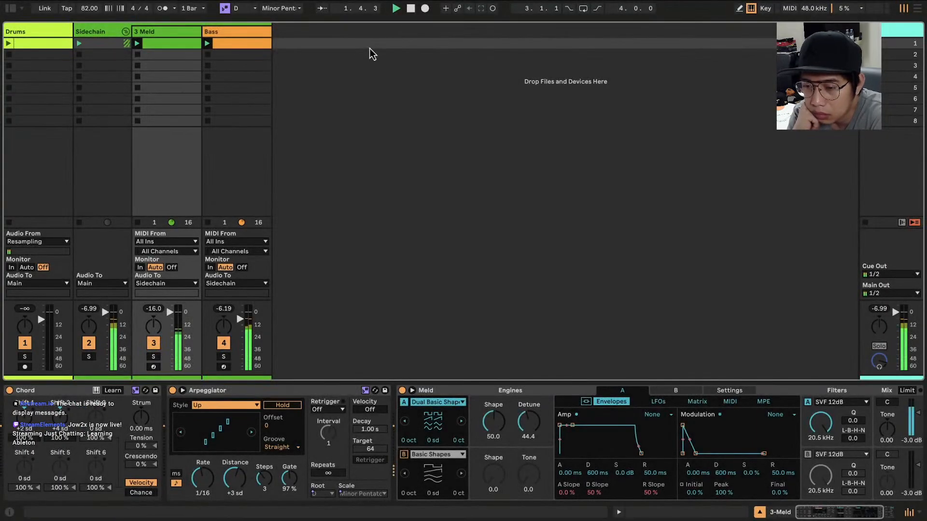
Add Vibraphone Melody.alc from the browser as a new track and move that track into the Sidechain group
{"action": "left_click", "coordinate": [12, 10]}
{"action": "left_click_drag", "start_coordinate": [135, 280], "coordinate": [654, 43]}
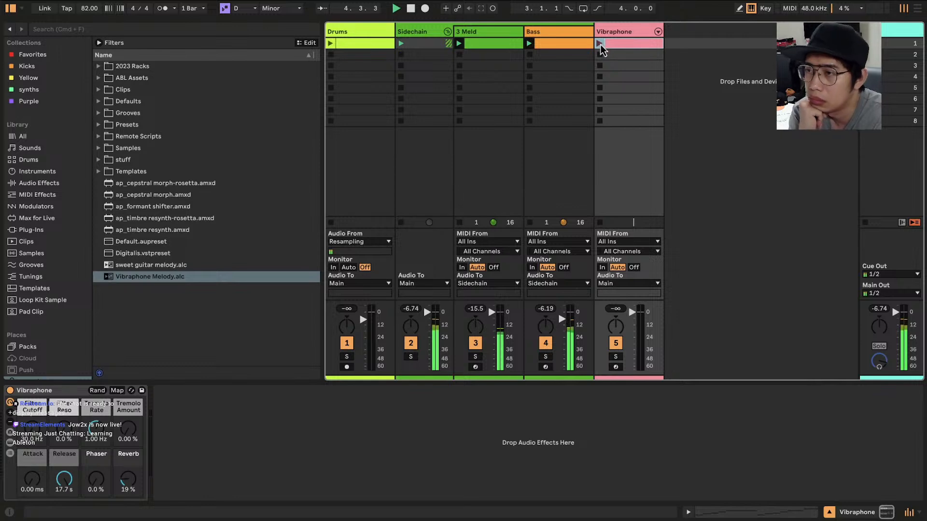
{"action": "left_click_drag", "start_coordinate": [623, 37], "coordinate": [585, 33]}
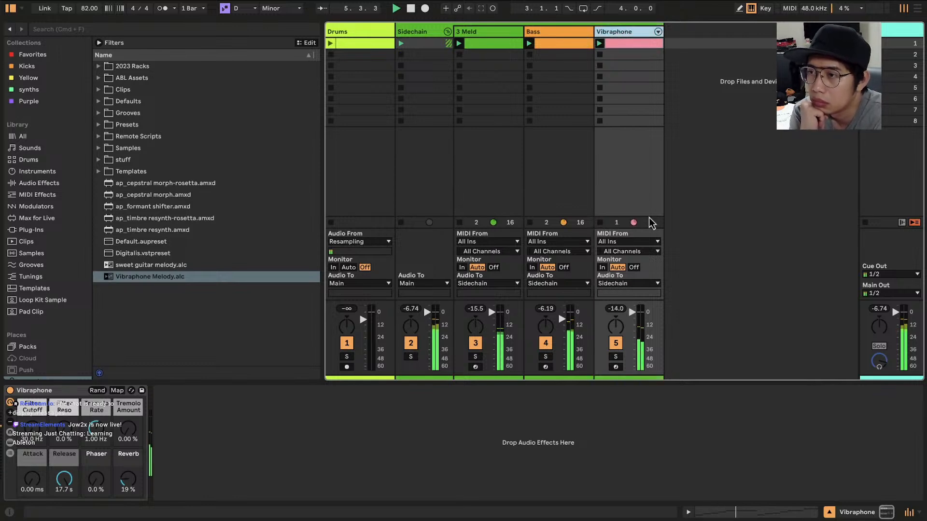
Solo the Vibraphone track and open its melody clip in the note editor
{"action": "left_click", "coordinate": [616, 357]}
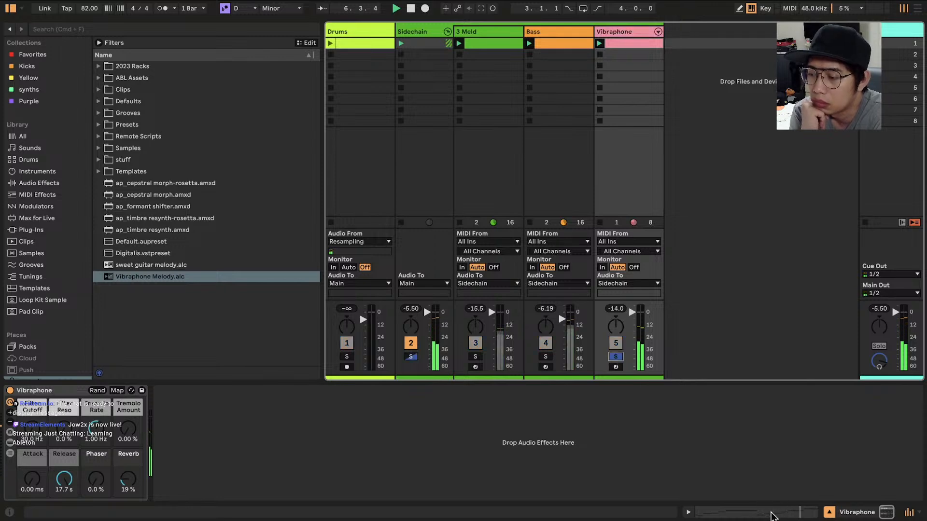
{"action": "left_click", "coordinate": [771, 513]}
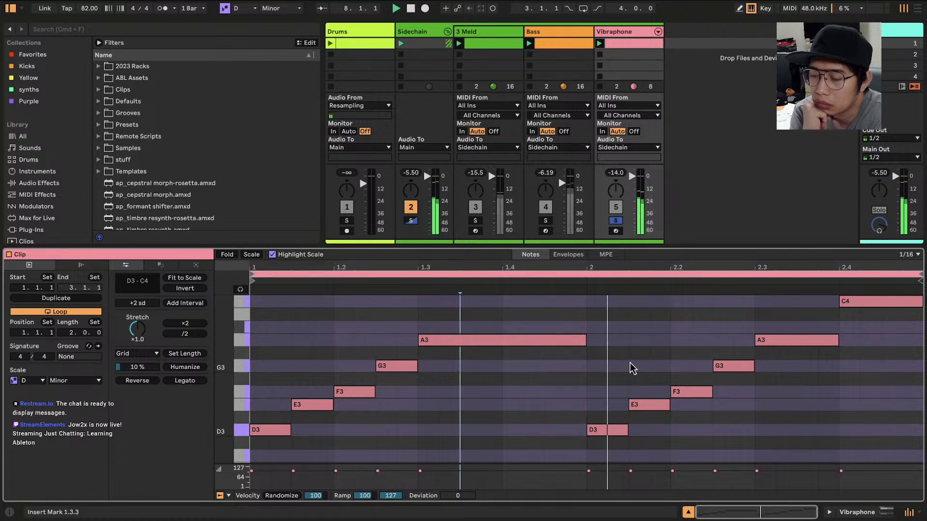
Load the 9-ED3_2 Wendy Carlos alpha tuning from the library's tunings into the set
{"action": "scroll", "coordinate": [48, 196], "scroll_direction": "down", "scroll_amount": 1}
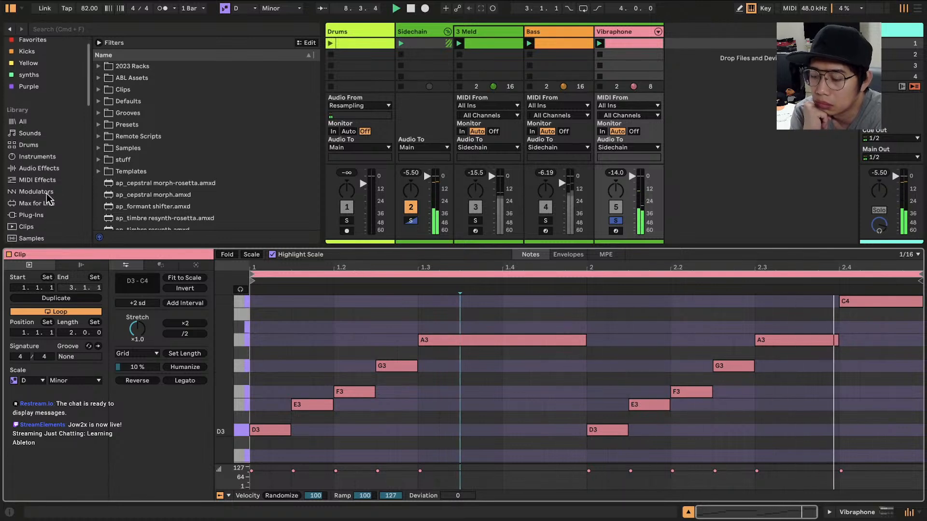
{"action": "scroll", "coordinate": [48, 198], "scroll_direction": "down", "scroll_amount": 3}
{"action": "left_click", "coordinate": [42, 221]}
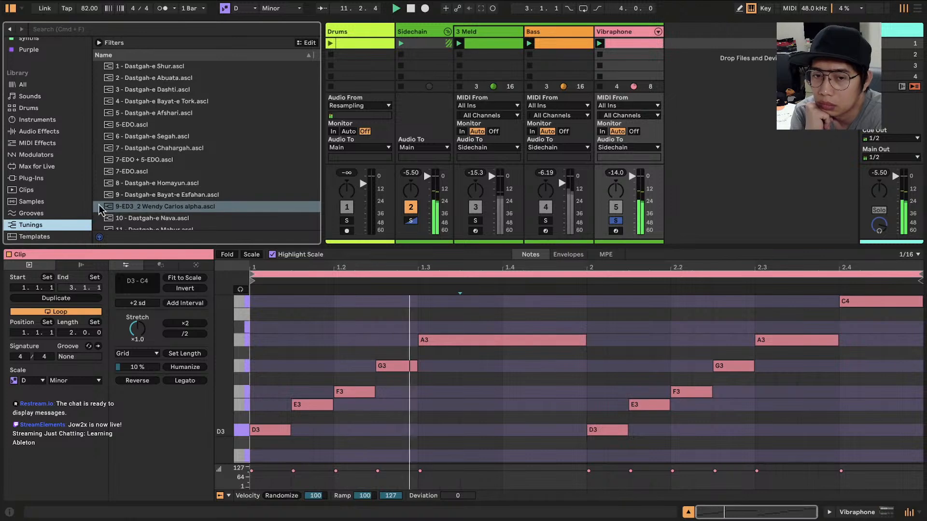
{"action": "double_click", "coordinate": [202, 207]}
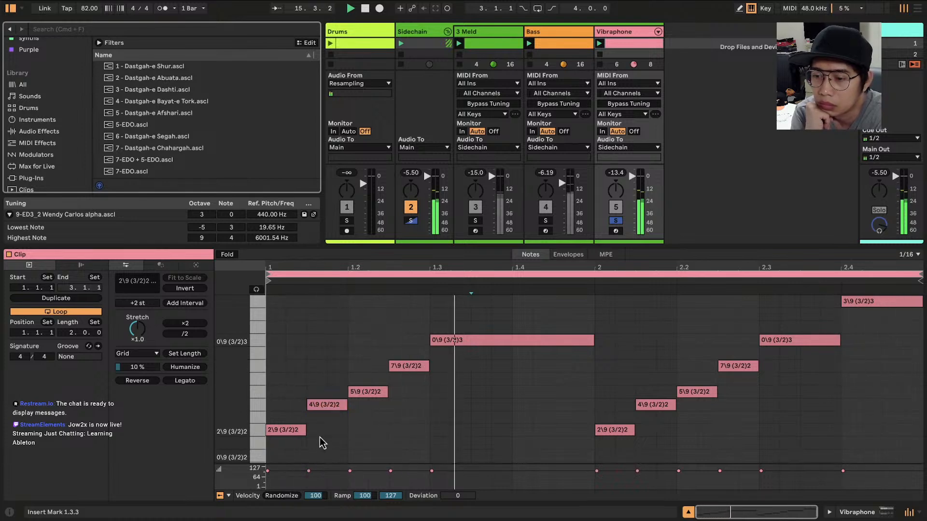
Try the 5-EDO and 8 - Dastgah-e Homayun tunings on the Vibraphone melody and return to 9-ED3_2 Wendy Carlos alpha
{"action": "double_click", "coordinate": [154, 137]}
{"action": "double_click", "coordinate": [147, 124]}
{"action": "scroll", "coordinate": [188, 155], "scroll_direction": "down", "scroll_amount": 2}
{"action": "left_click", "coordinate": [176, 160]}
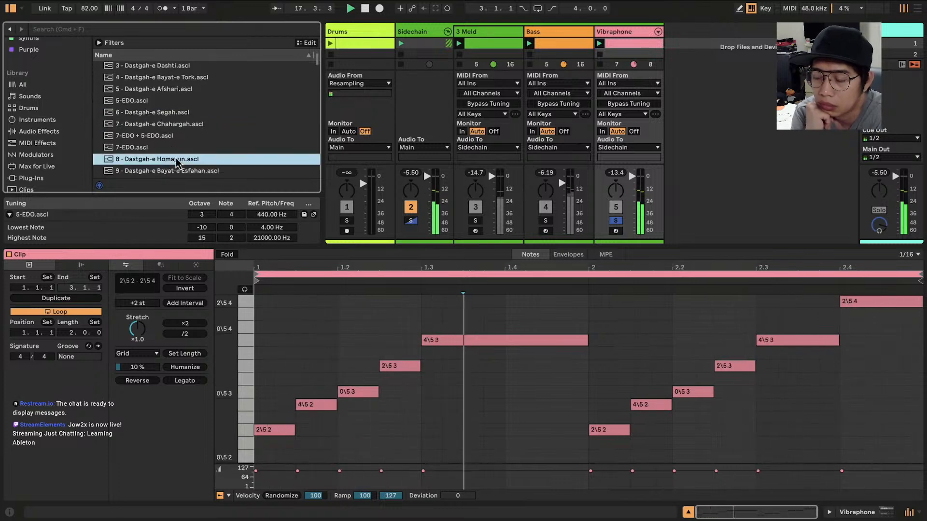
{"action": "double_click", "coordinate": [176, 159]}
{"action": "scroll", "coordinate": [179, 144], "scroll_direction": "down", "scroll_amount": 3}
{"action": "scroll", "coordinate": [200, 107], "scroll_direction": "down", "scroll_amount": 4}
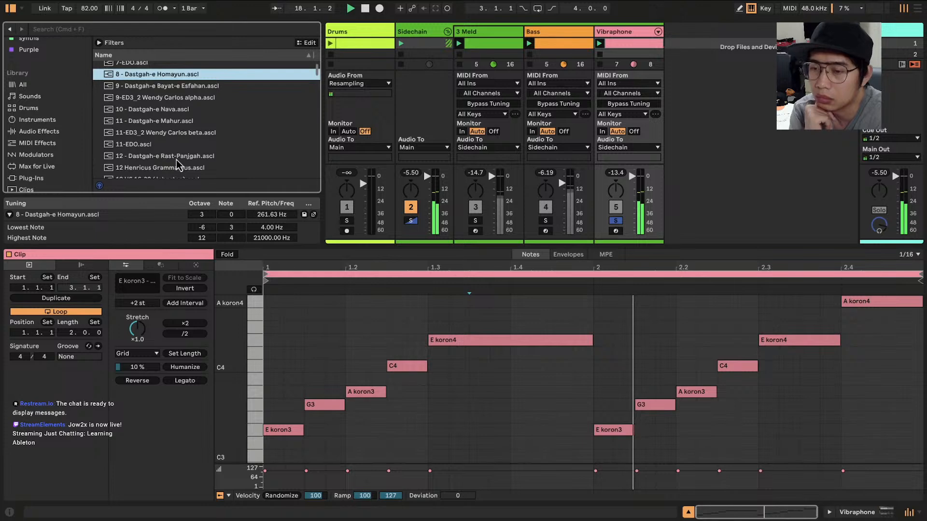
{"action": "double_click", "coordinate": [201, 98]}
{"action": "scroll", "coordinate": [201, 98], "scroll_direction": "up", "scroll_amount": 5}
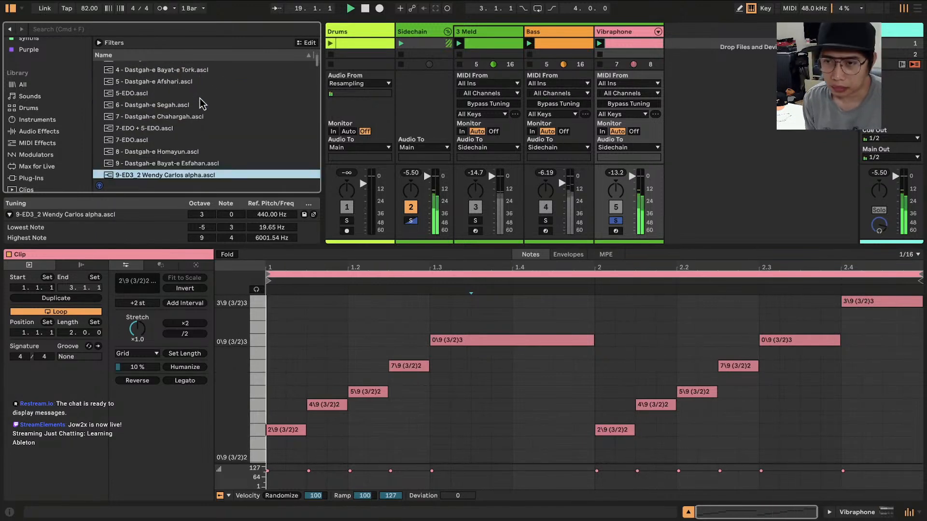
{"action": "scroll", "coordinate": [202, 103], "scroll_direction": "down", "scroll_amount": 1}
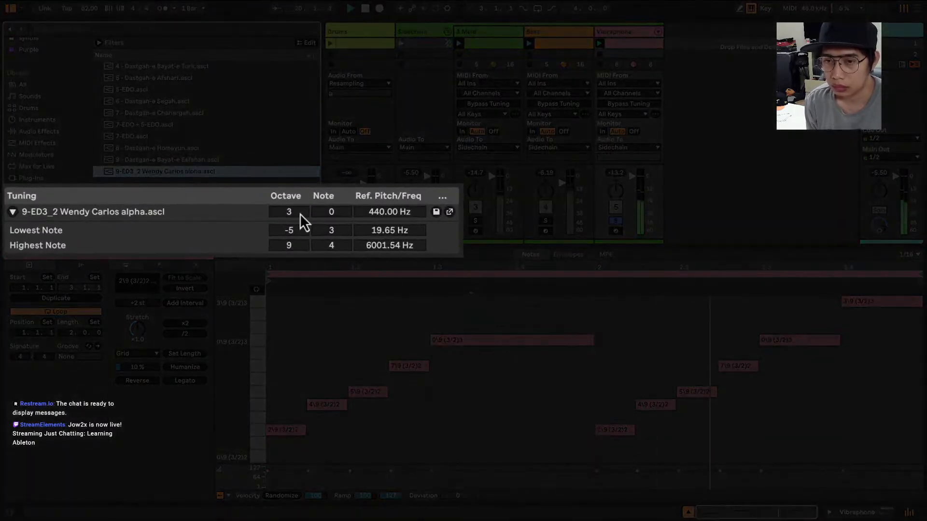
Set the tuning's reference to octave 4, note 1 at 1536.23 Hz and save it to the User Library as custom tuning
{"action": "left_click_drag", "start_coordinate": [299, 212], "coordinate": [292, 241]}
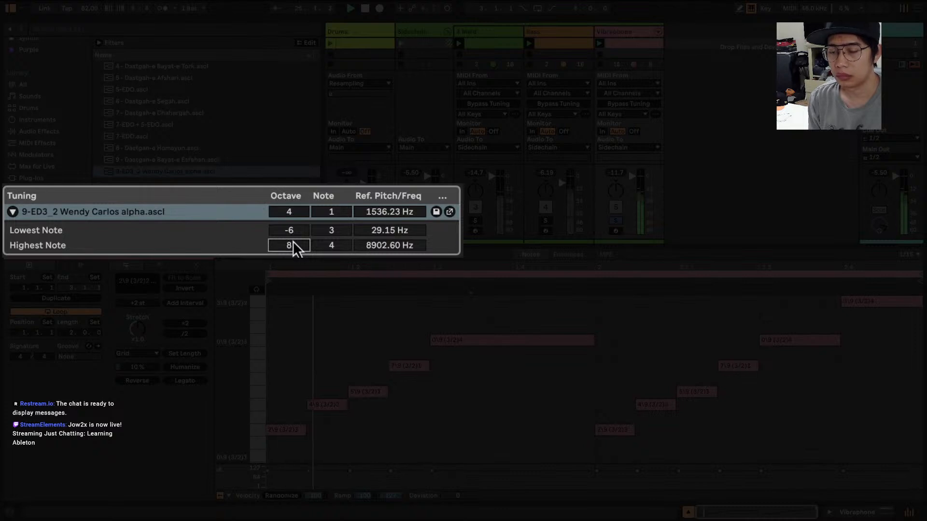
{"action": "left_click", "coordinate": [436, 212]}
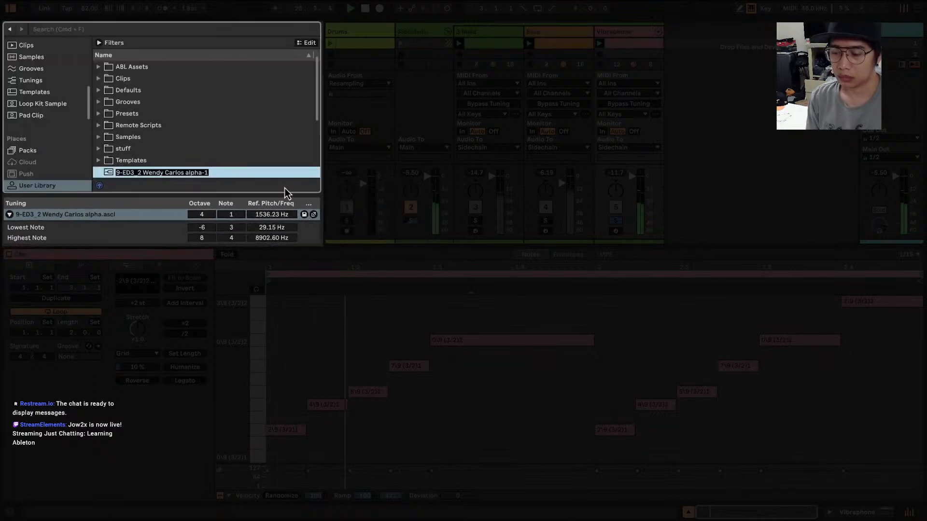
{"action": "type", "text": "custom"}
{"action": "key", "text": "Return"}
{"action": "type", "text": "tuning"}
{"action": "key", "text": "Return"}
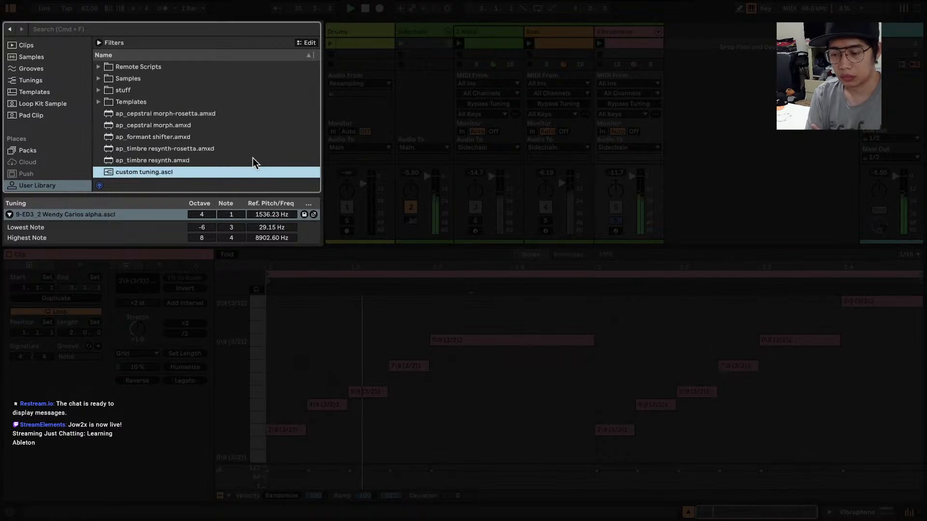
Load the 7-EDO tuning with all tracks playing and set its reference pitch to 207.41 Hz
{"action": "key", "text": "space"}
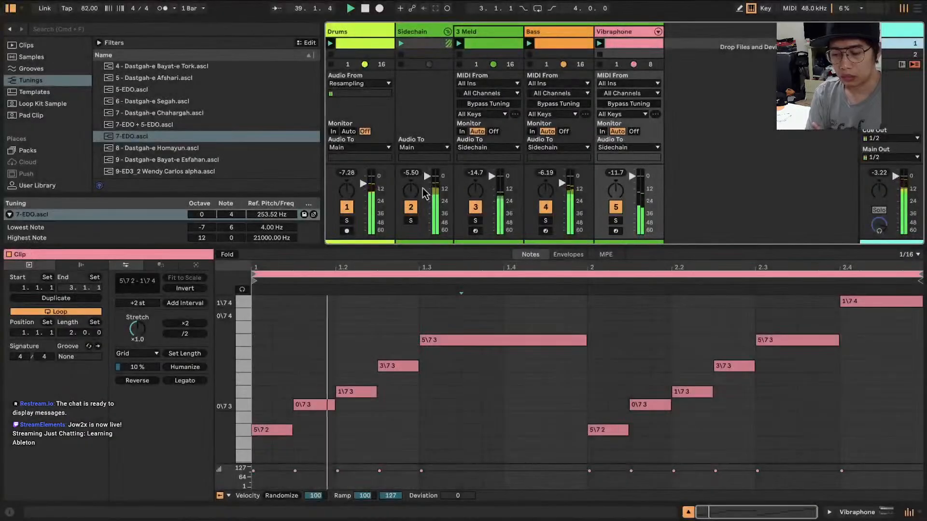
{"action": "left_click_drag", "start_coordinate": [272, 213], "coordinate": [272, 216]}
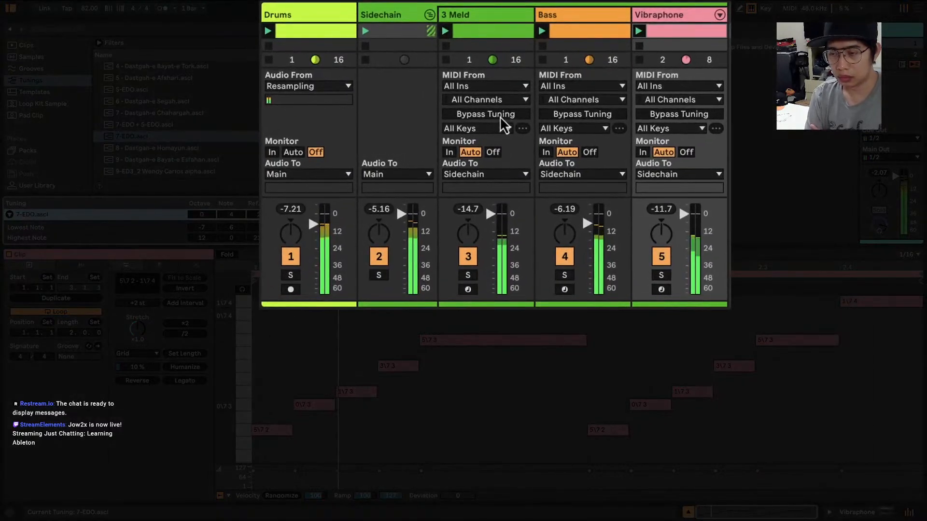
Bypass the tuning on the 3 Meld and Bass tracks and compare the sound by toggling the bypass on Bass and Vibraphone
{"action": "left_click", "coordinate": [500, 115]}
{"action": "left_click", "coordinate": [601, 115]}
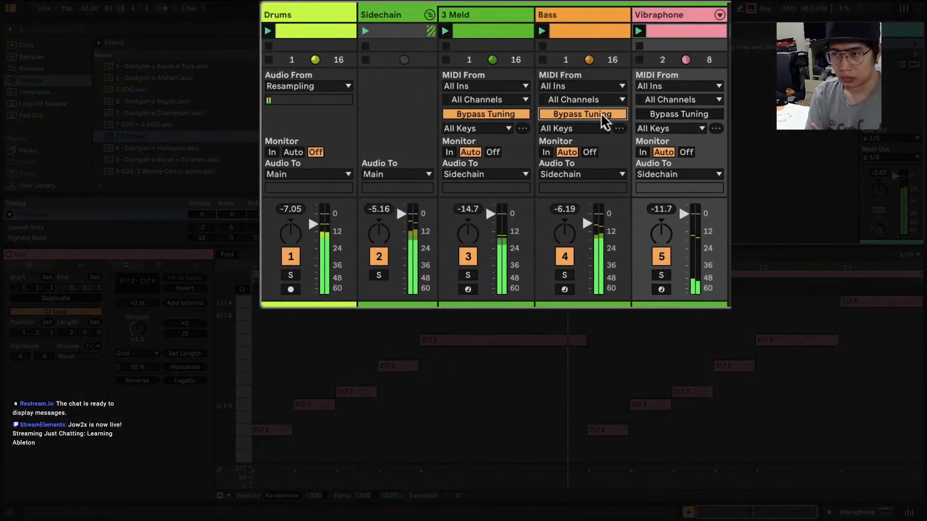
{"action": "left_click", "coordinate": [692, 119]}
{"action": "left_click", "coordinate": [693, 119]}
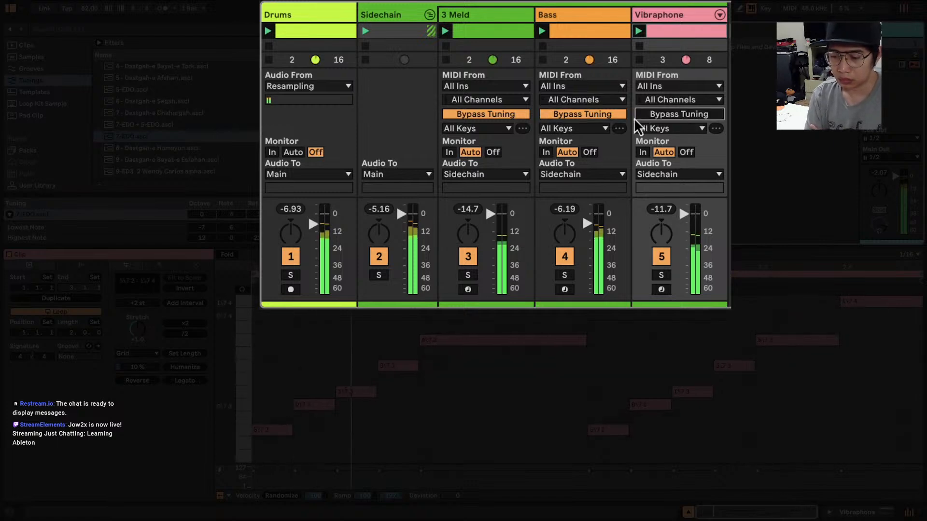
{"action": "left_click", "coordinate": [610, 116]}
{"action": "left_click", "coordinate": [670, 117]}
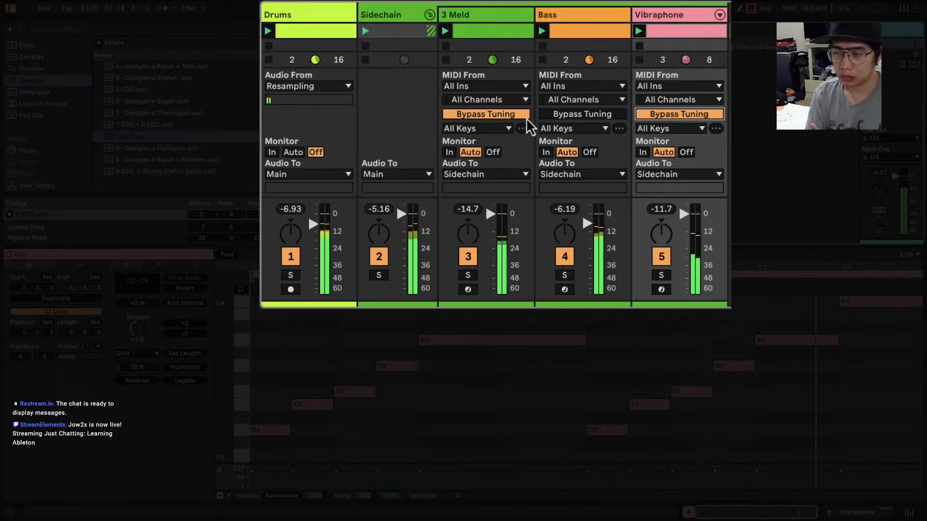
{"action": "left_click", "coordinate": [566, 117]}
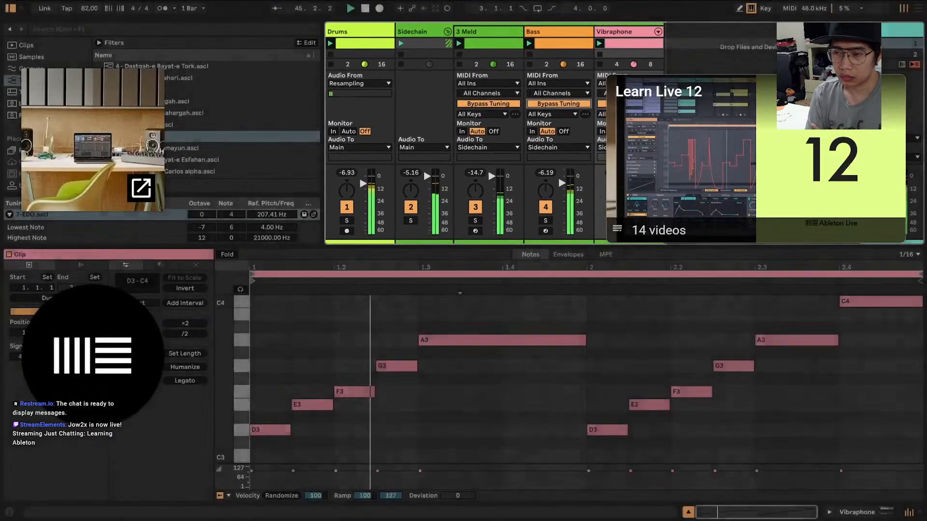
{"action": "left_click", "coordinate": [649, 116]}
{"action": "left_click", "coordinate": [558, 104]}
{"action": "left_click", "coordinate": [488, 103]}
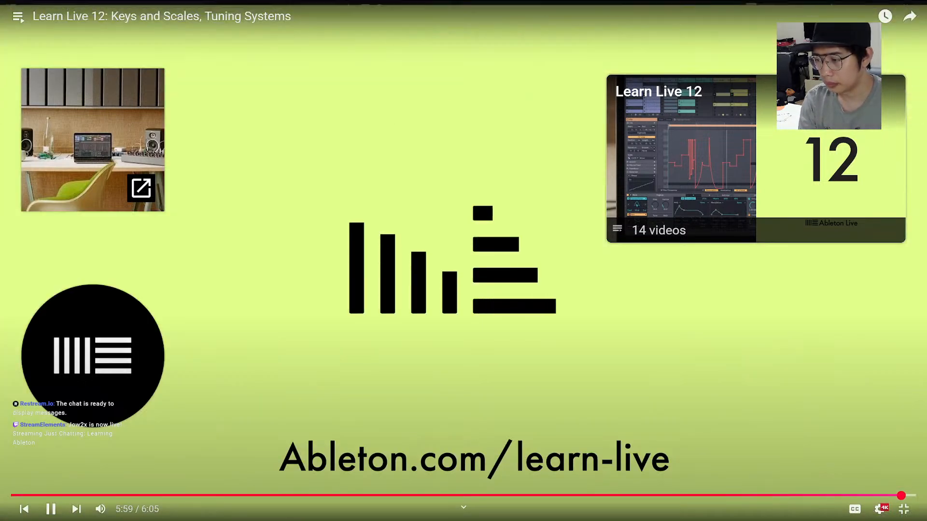
Leave full screen, start the playlist video "Learn Live 12: MIDI Pitch and Time" and show it full screen
{"action": "left_click", "coordinate": [903, 508]}
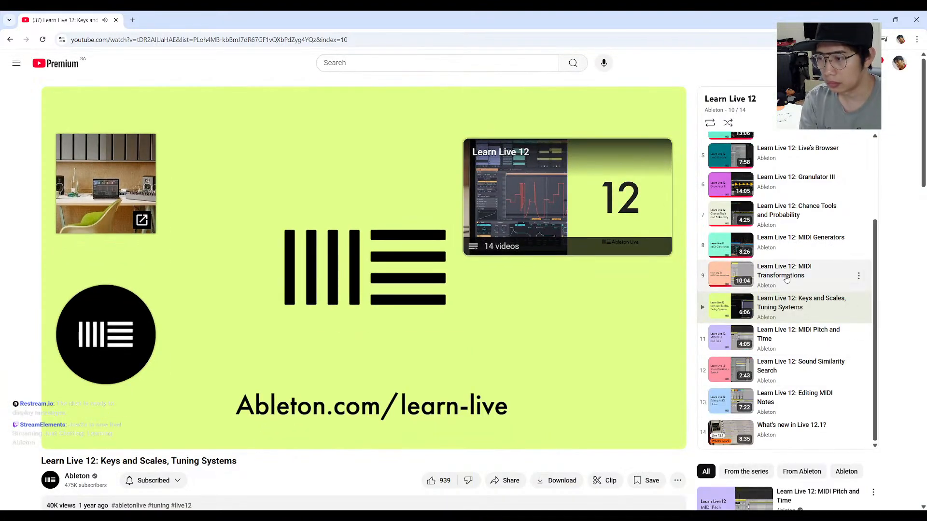
{"action": "left_click", "coordinate": [786, 344]}
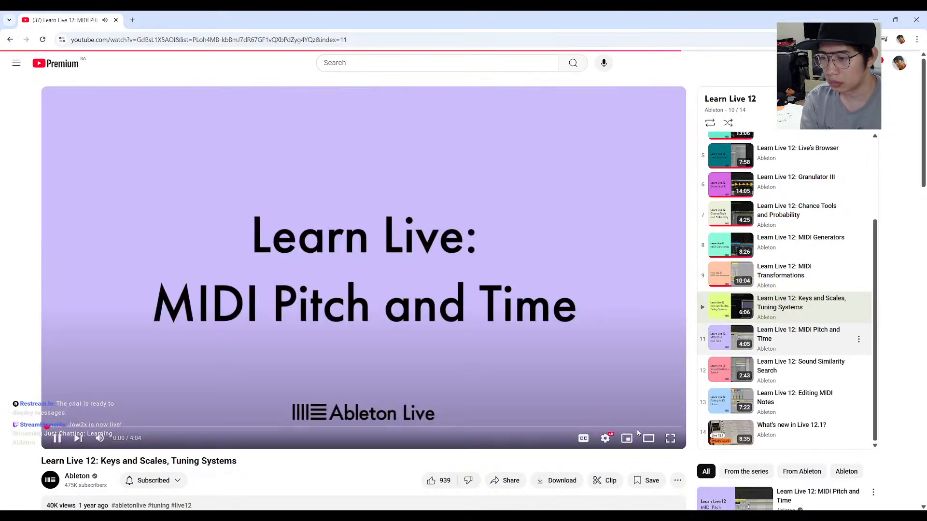
{"action": "left_click", "coordinate": [670, 438]}
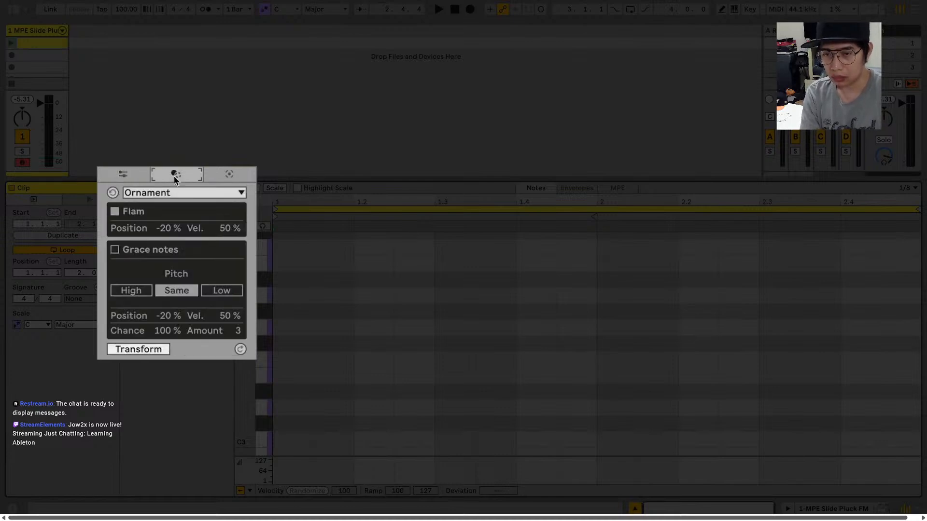
View the empty clip's Rhythm generator and return to its pitch and time utilities
{"action": "left_click", "coordinate": [227, 175]}
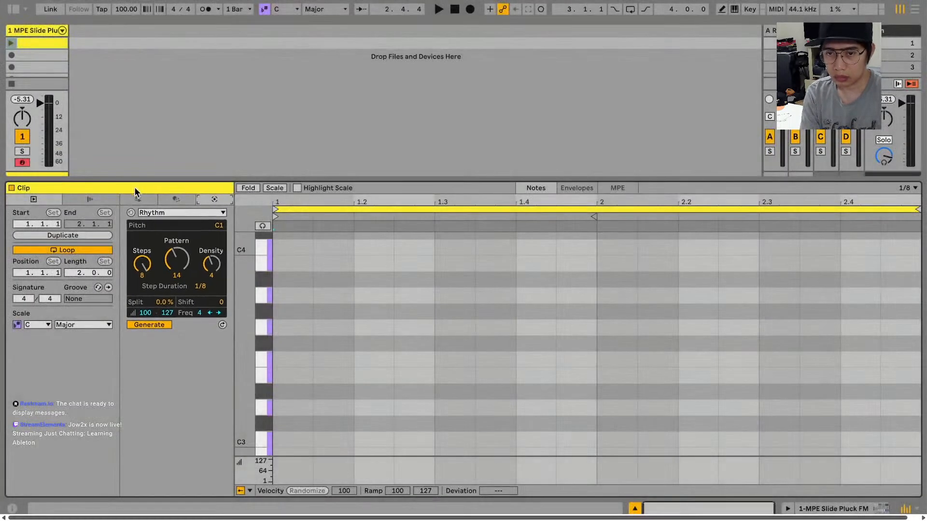
{"action": "left_click", "coordinate": [138, 199]}
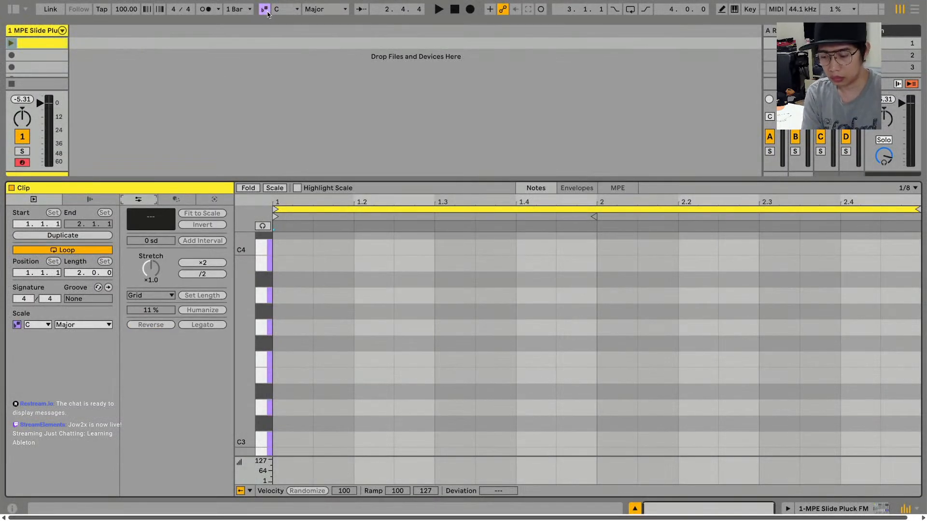
Rewind the tutorial video to replay the introduction of the pitch and time utilities
{"action": "key", "text": "Left"}
{"action": "key", "text": "Left"}
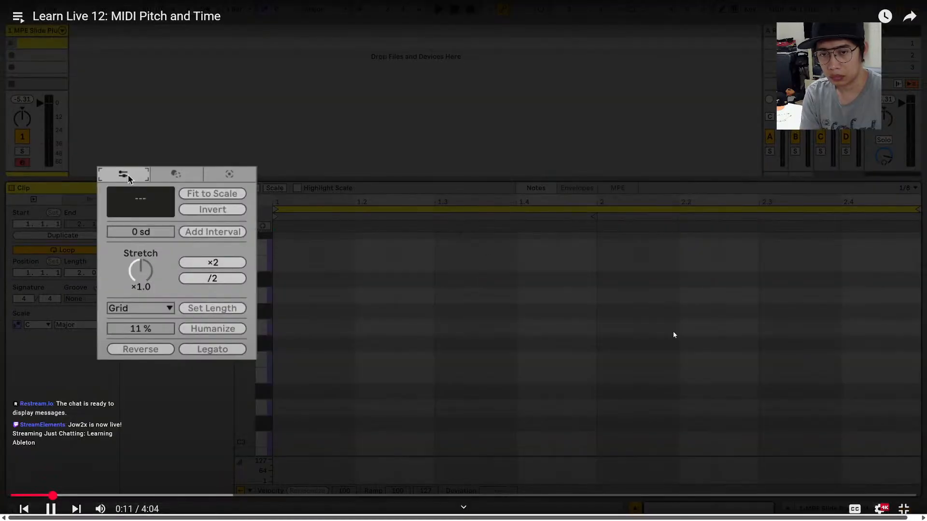
{"action": "key", "text": "Left"}
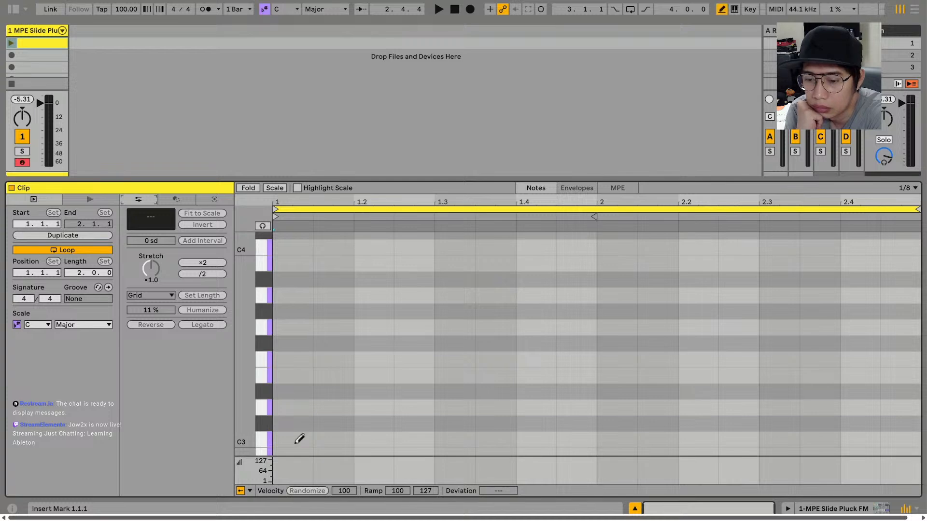
Fill the empty clip with 1/8 notes C#3-F3-D#3-C3, F3-E3-C#3 and B3-A3-F3, and play the clip
{"action": "key", "text": "ctrl+v"}
{"action": "mouse_move", "coordinate": [571, 410]}
{"action": "left_mouse_down"}
{"action": "mouse_move", "coordinate": [631, 342]}
{"action": "mouse_move", "coordinate": [659, 424]}
{"action": "left_mouse_up"}
{"action": "key", "text": "b"}
{"action": "left_click", "coordinate": [901, 363]}
{"action": "left_click_drag", "start_coordinate": [870, 344], "coordinate": [810, 261]}
{"action": "key", "text": "b"}
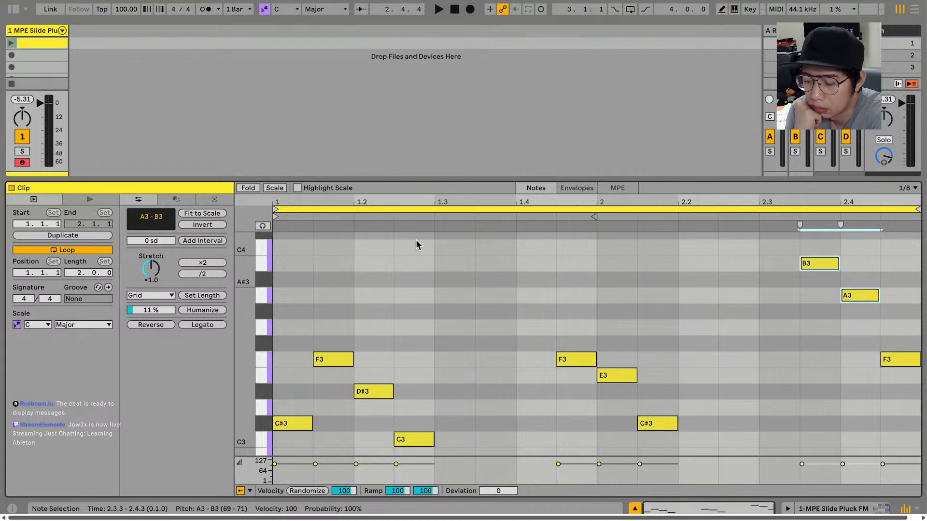
{"action": "left_click", "coordinate": [12, 43]}
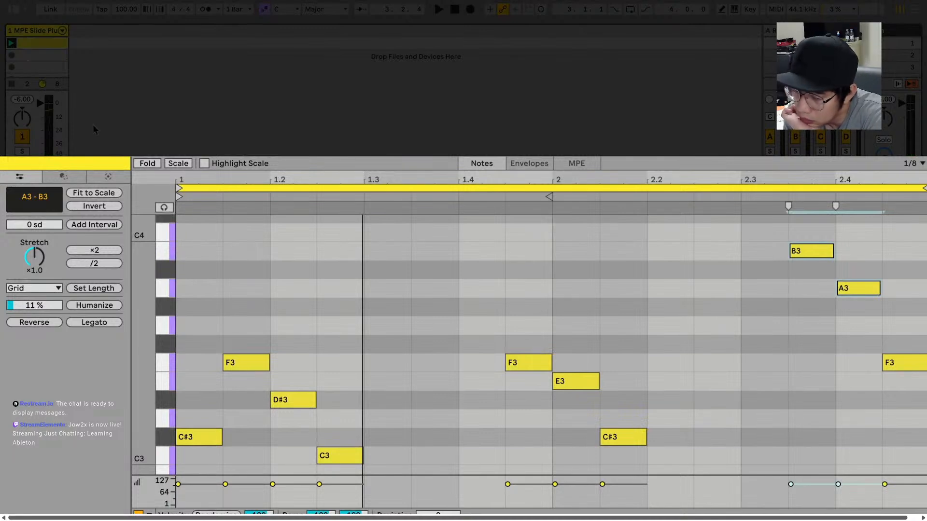
Fit all of the clip's notes to the C Major scale and play the result
{"action": "key", "text": "ctrl+a"}
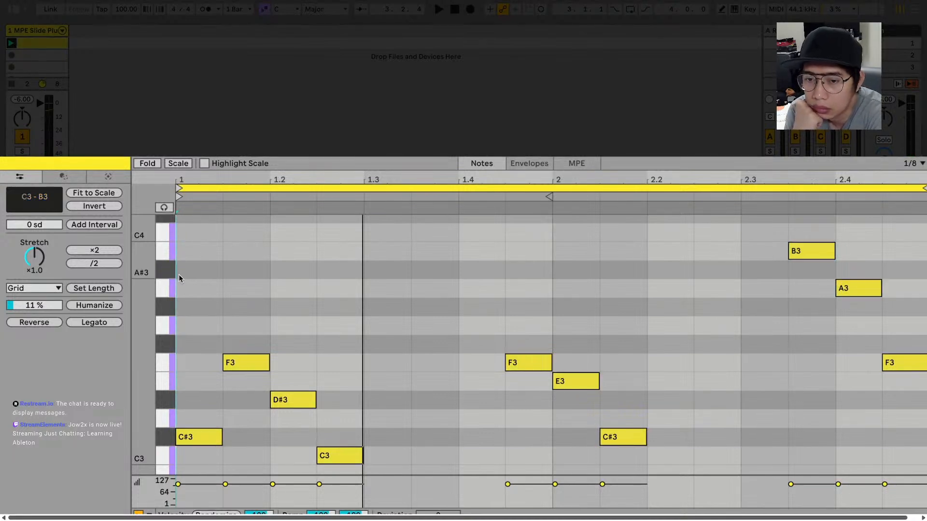
{"action": "left_click", "coordinate": [101, 192]}
{"action": "key", "text": "space"}
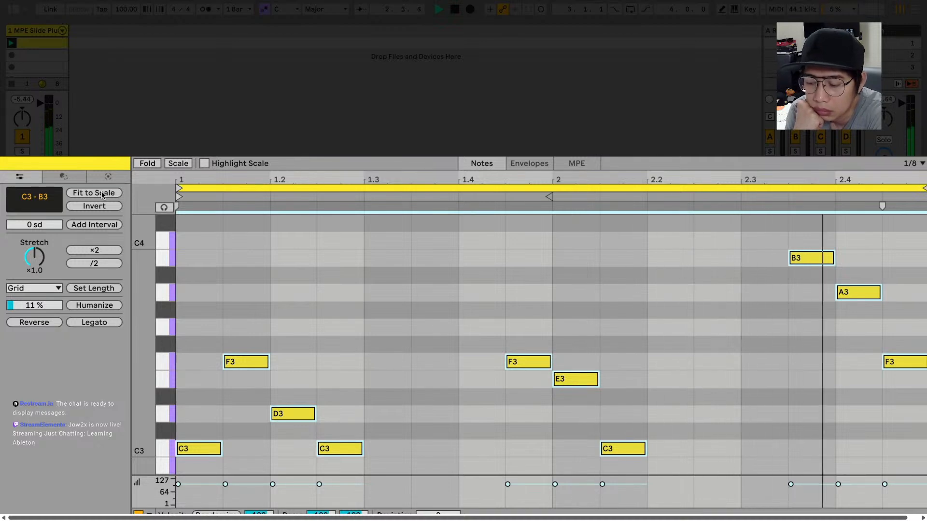
{"action": "key", "text": "space"}
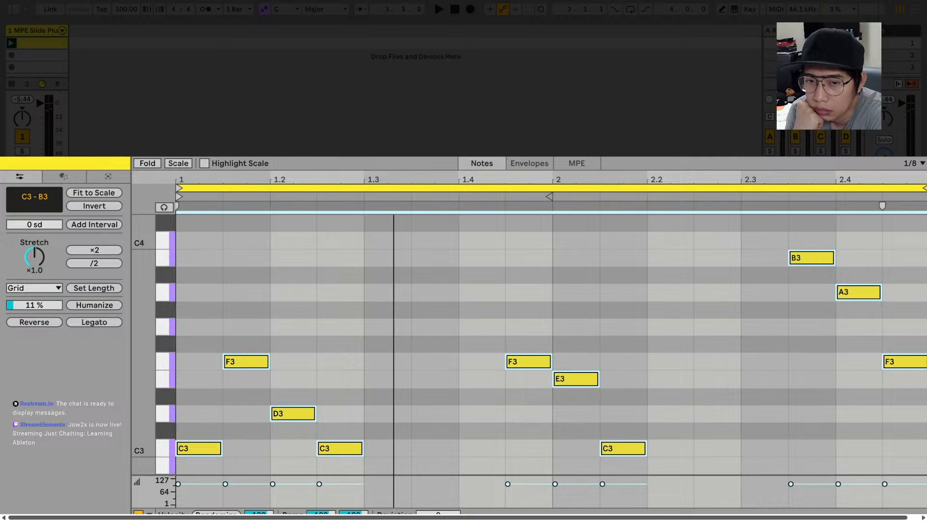
Try inverting all notes, and only the first F3 and D3, reverting the inversion each time
{"action": "left_click", "coordinate": [114, 206]}
{"action": "left_click", "coordinate": [113, 206]}
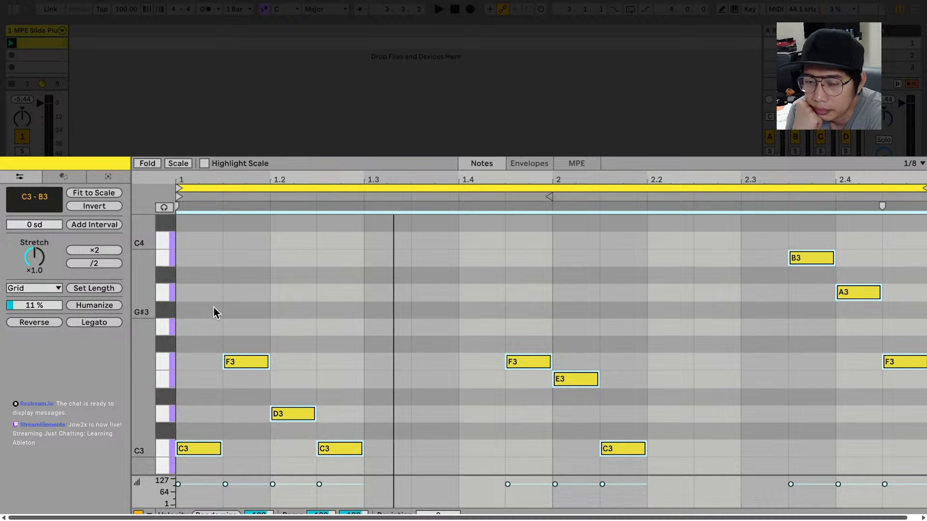
{"action": "left_click_drag", "start_coordinate": [213, 308], "coordinate": [321, 420]}
{"action": "left_click", "coordinate": [98, 207]}
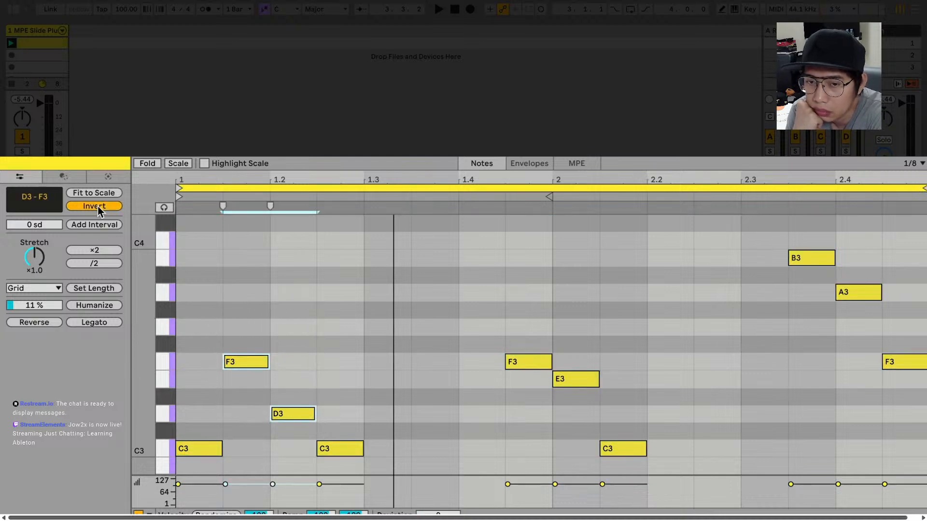
{"action": "left_click", "coordinate": [98, 208]}
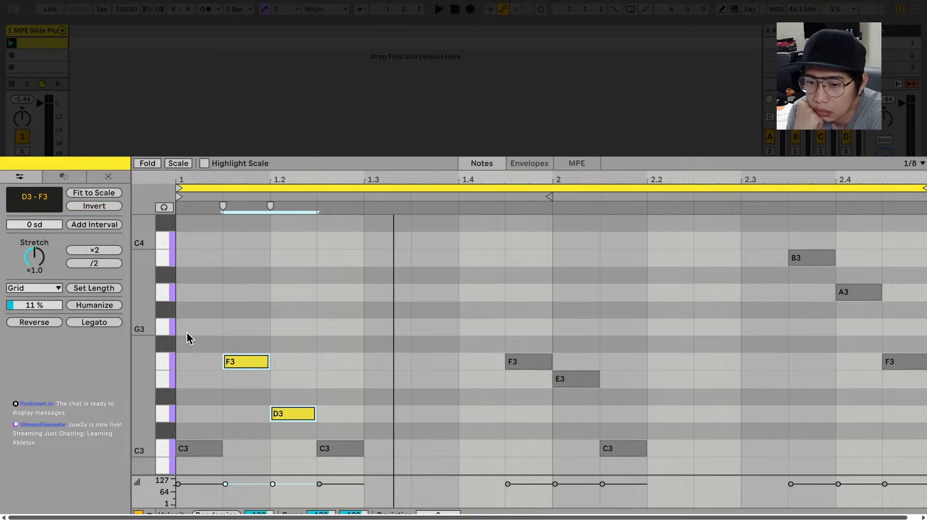
Invert the pitches of the whole clip, listen to the result, and invert them back
{"action": "key", "text": "ctrl+a"}
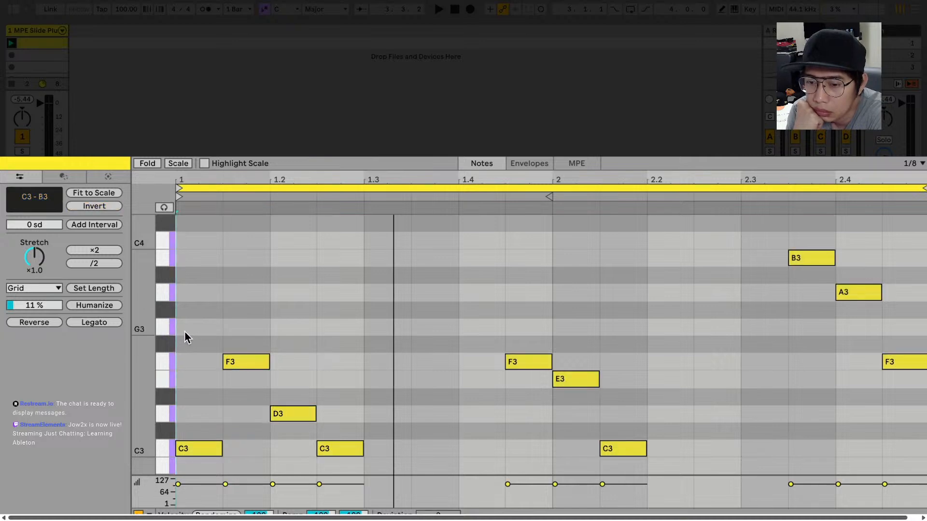
{"action": "left_click", "coordinate": [107, 207]}
{"action": "key", "text": "space"}
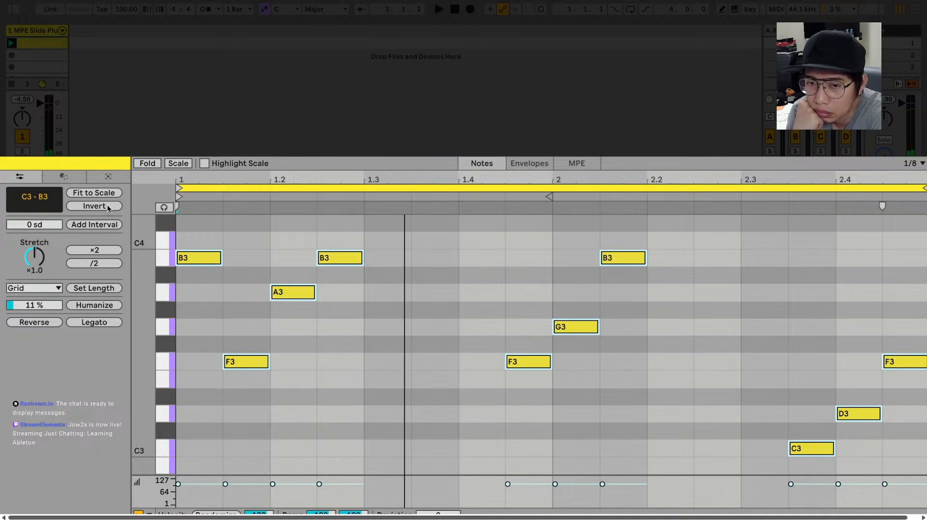
{"action": "left_click", "coordinate": [107, 205]}
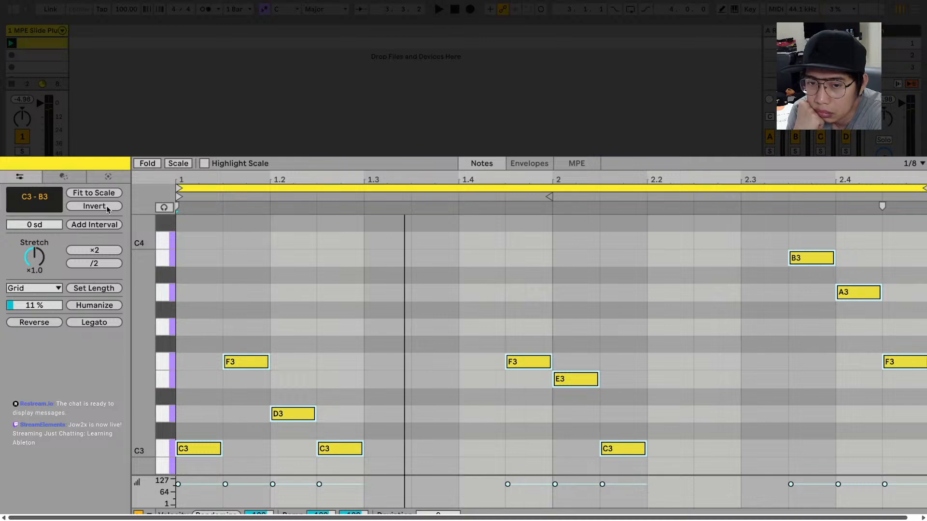
Add an interval of +3 scale degrees to all notes and play the harmonised clip
{"action": "left_click", "coordinate": [30, 226]}
{"action": "key", "text": "Up"}
{"action": "key", "text": "Up"}
{"action": "key", "text": "Up"}
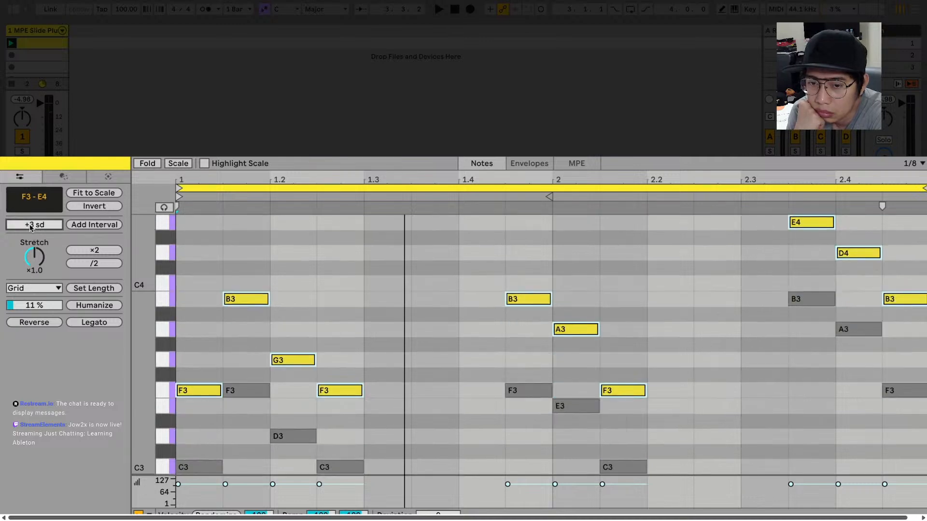
{"action": "key", "text": "space"}
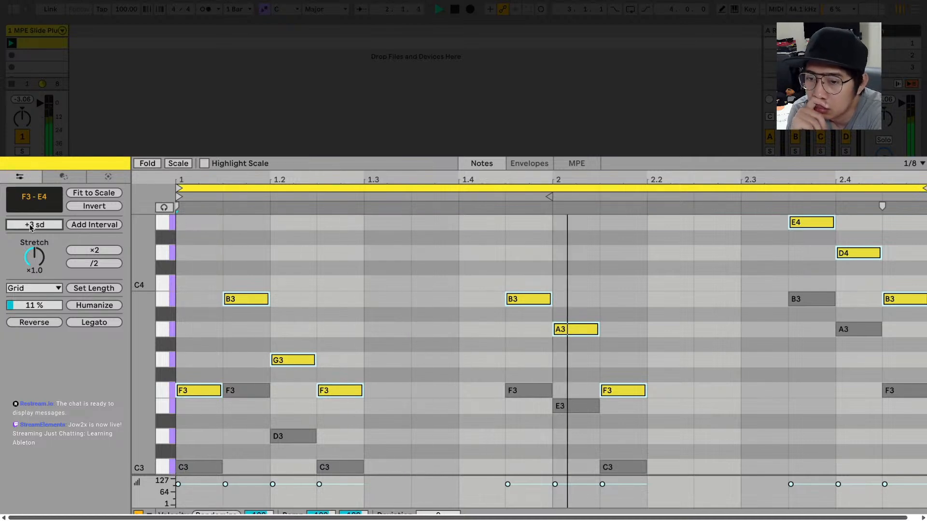
{"action": "key", "text": "Left"}
{"action": "key", "text": "Left"}
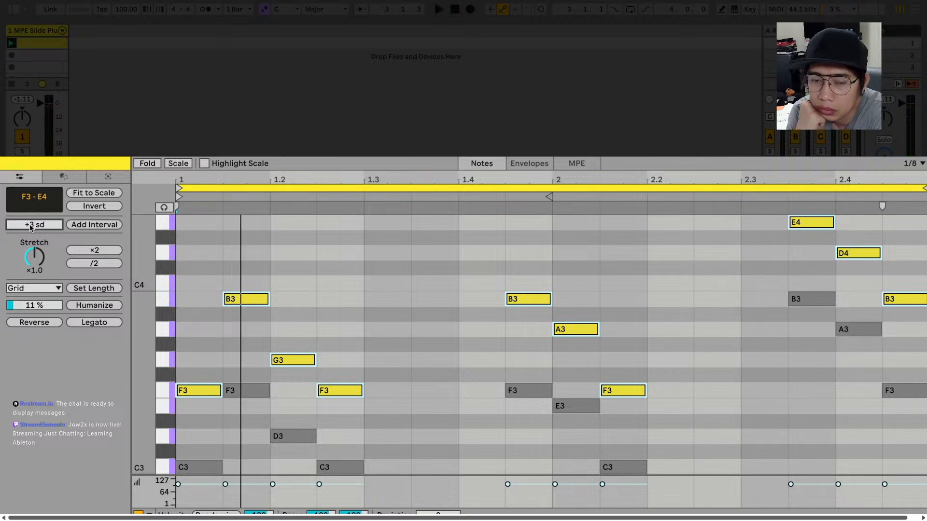
Stack the +3 scale degree interval two more times on top of the notes and deselect them
{"action": "left_click", "coordinate": [73, 225]}
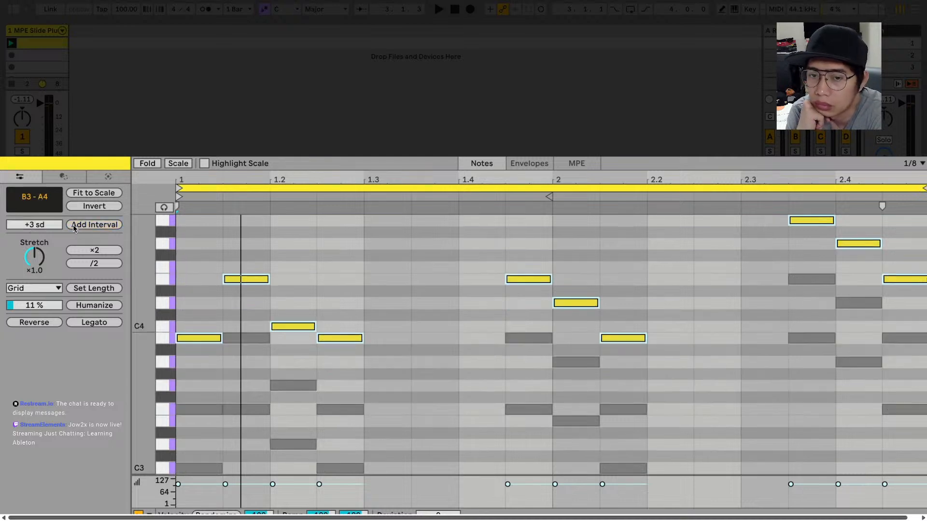
{"action": "left_click", "coordinate": [73, 225]}
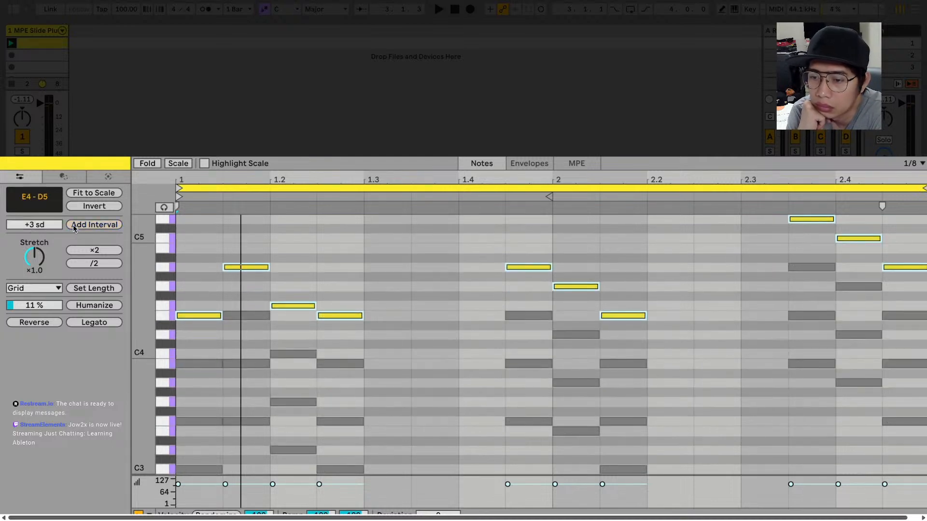
{"action": "left_click", "coordinate": [176, 235]}
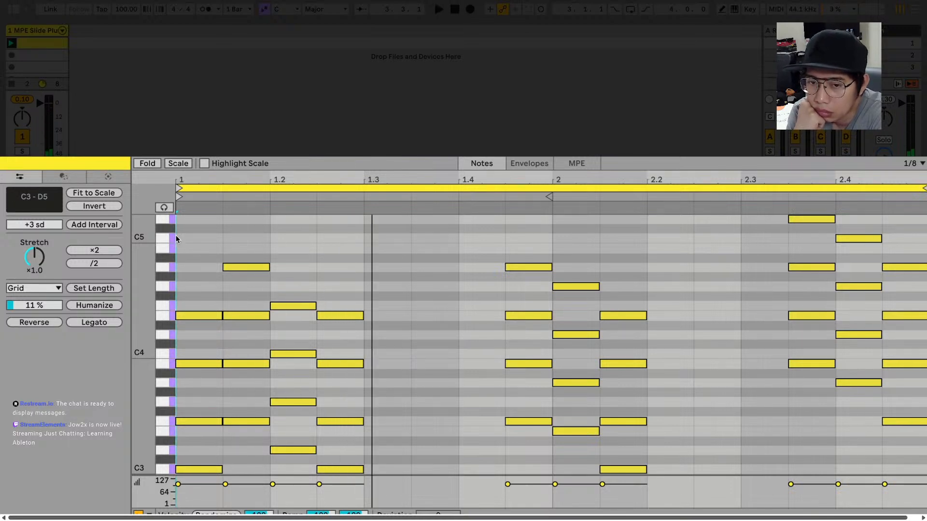
Double the clip's note timing and play it, and compare it with the timing halved twice
{"action": "left_click", "coordinate": [112, 250]}
{"action": "key", "text": "space"}
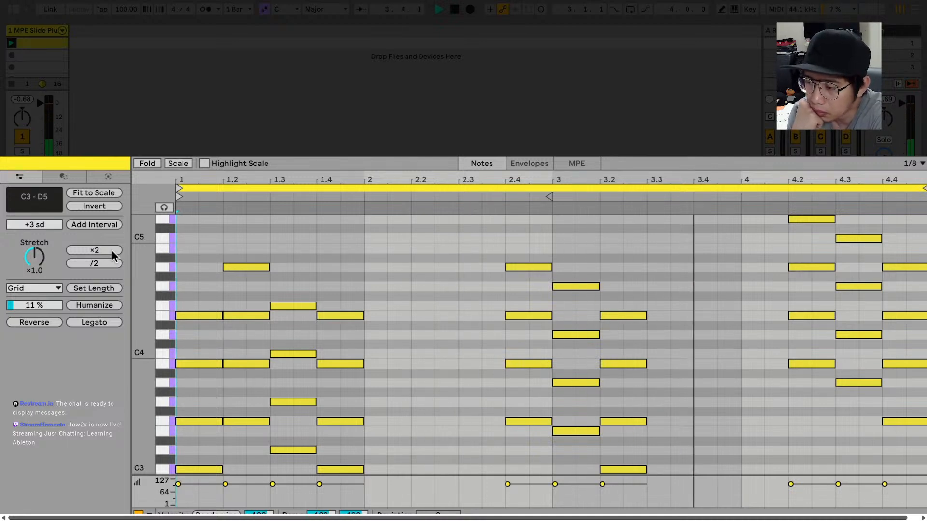
{"action": "key", "text": "space"}
{"action": "left_click", "coordinate": [108, 264]}
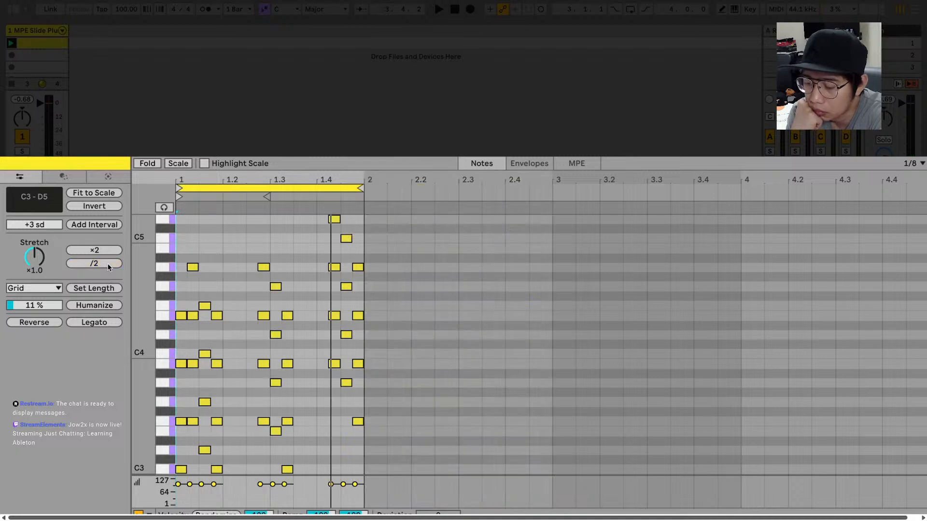
{"action": "key", "text": "space"}
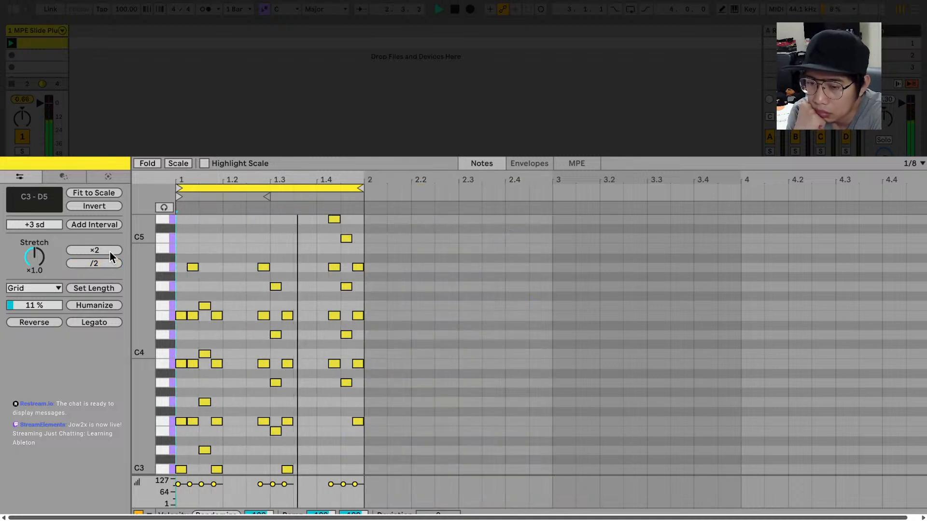
{"action": "key", "text": "space"}
Try doubling the timing and stretching the notes by /1.1, undo both changes and play the clip
{"action": "left_click", "coordinate": [109, 251]}
{"action": "mouse_move", "coordinate": [42, 256]}
{"action": "left_mouse_down"}
{"action": "mouse_move", "coordinate": [43, 232]}
{"action": "mouse_move", "coordinate": [43, 277]}
{"action": "mouse_move", "coordinate": [42, 244]}
{"action": "mouse_move", "coordinate": [41, 263]}
{"action": "left_mouse_up"}
{"action": "key", "text": "space"}
{"action": "key", "text": "space"}
{"action": "key", "text": "ctrl+z"}
{"action": "key", "text": "ctrl+z"}
{"action": "key", "text": "space"}
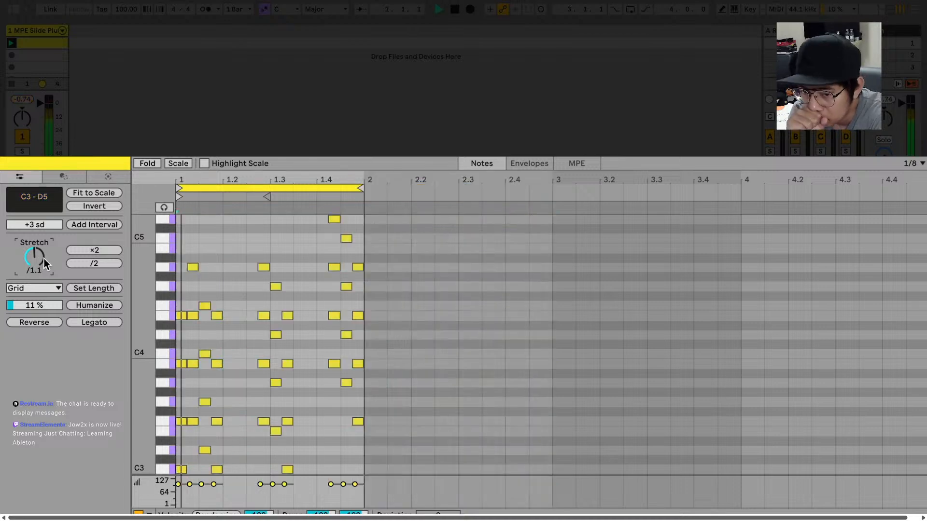
Halve the note timing once and double it twice to bring the clip to two bars
{"action": "left_click", "coordinate": [102, 264]}
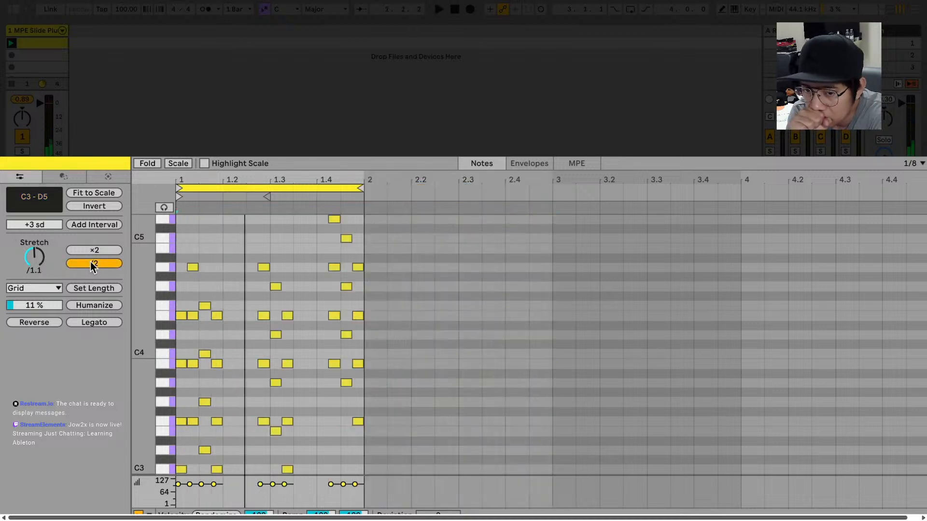
{"action": "left_click", "coordinate": [92, 251]}
{"action": "left_click", "coordinate": [92, 251]}
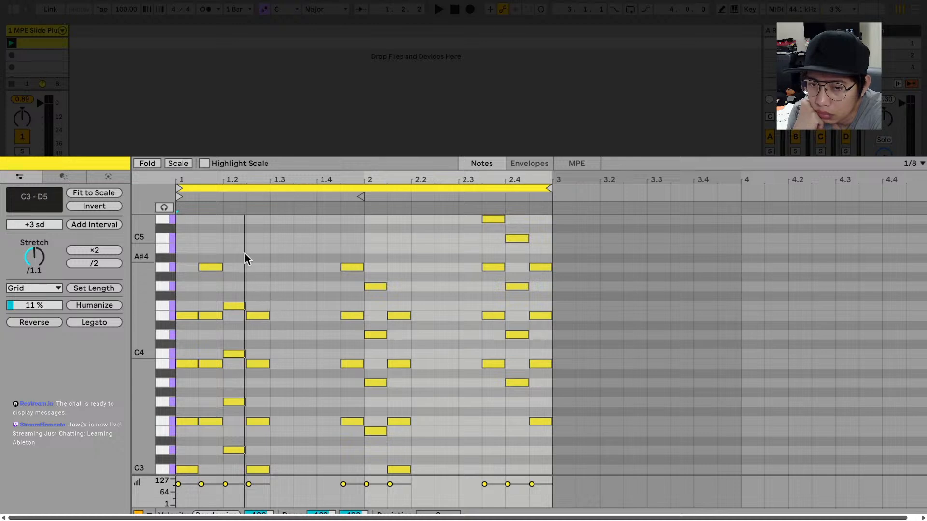
Set the note length of the first two chords to 1/16 and of the three chords around bar 2 to 1/6
{"action": "left_click_drag", "start_coordinate": [216, 244], "coordinate": [177, 472]}
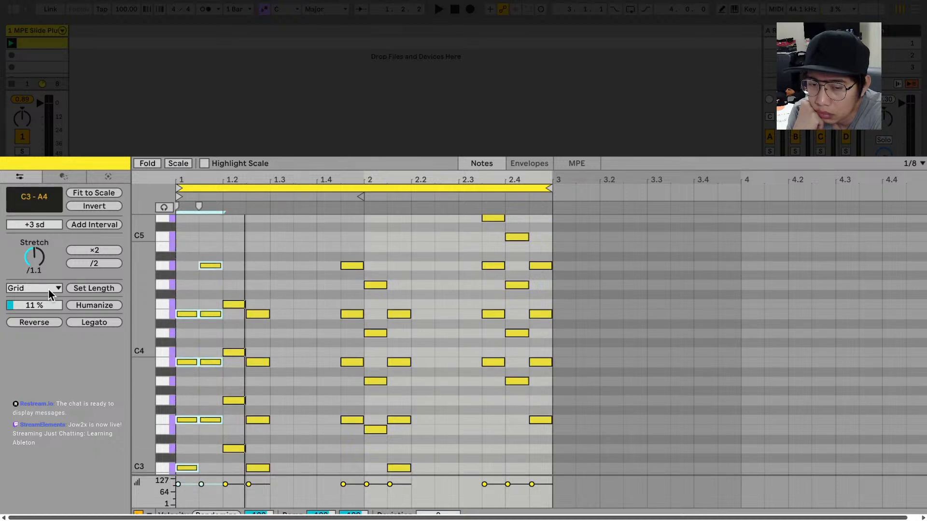
{"action": "left_click", "coordinate": [48, 288]}
{"action": "left_click", "coordinate": [33, 410]}
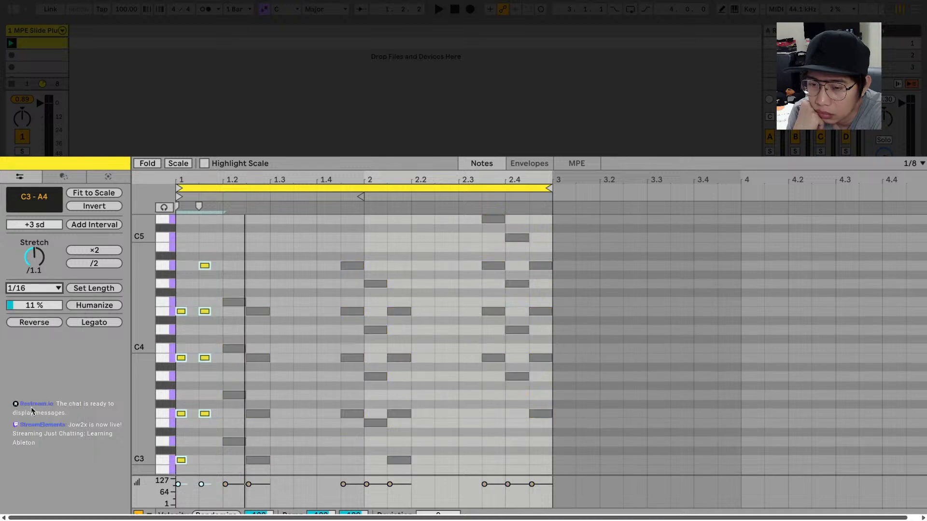
{"action": "left_click_drag", "start_coordinate": [338, 245], "coordinate": [416, 456]}
{"action": "left_click", "coordinate": [49, 288]}
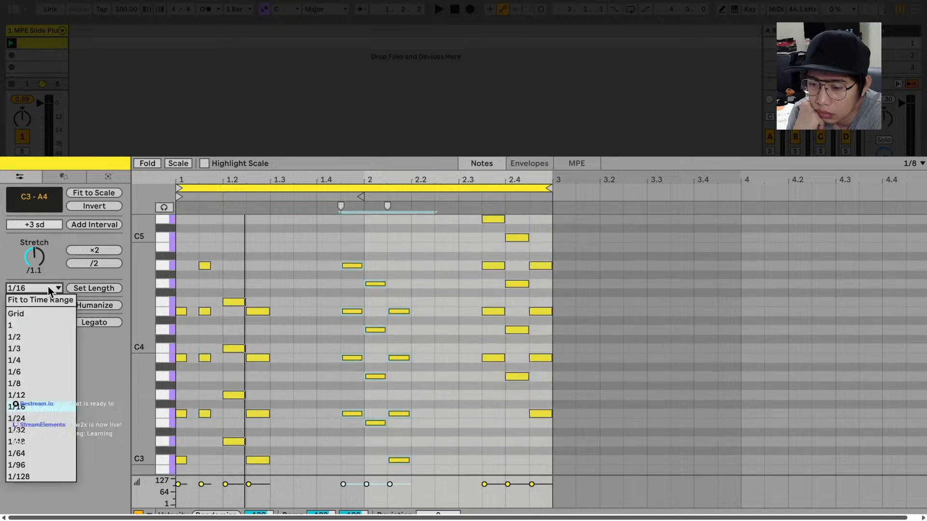
{"action": "left_click", "coordinate": [30, 367]}
Set the note length of the last three chords to 1/12 and play the clip
{"action": "left_click_drag", "start_coordinate": [475, 444], "coordinate": [554, 214]}
{"action": "left_click", "coordinate": [48, 288]}
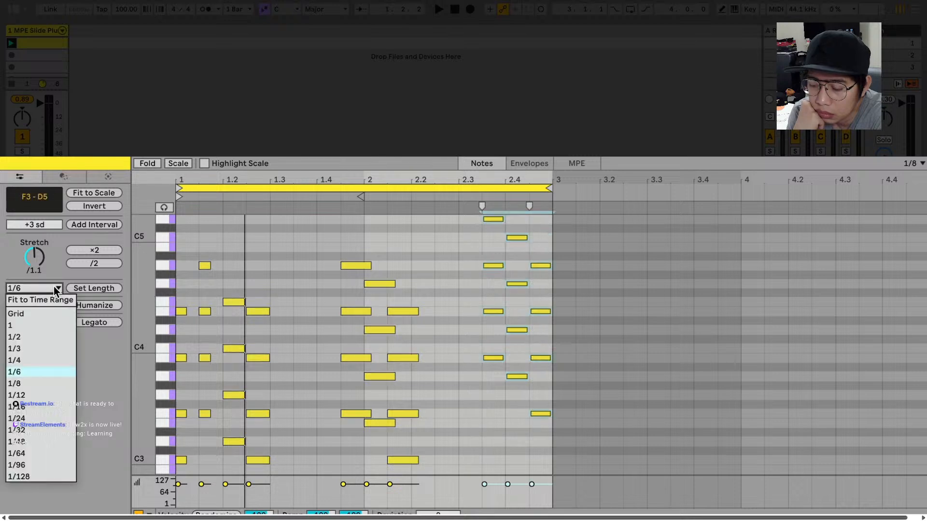
{"action": "left_click", "coordinate": [29, 395]}
{"action": "left_click", "coordinate": [251, 243]}
{"action": "key", "text": "space"}
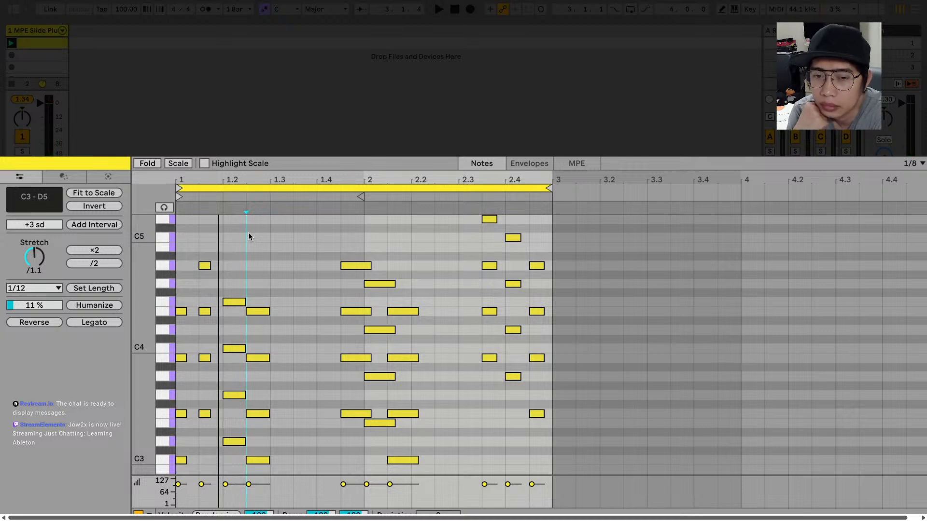
Humanize the timing of all notes by 38%
{"action": "left_click", "coordinate": [181, 256]}
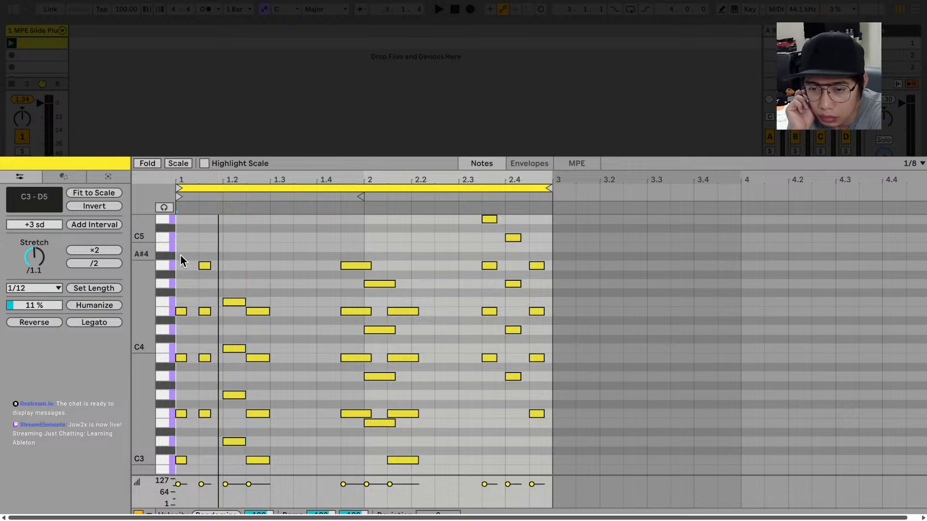
{"action": "mouse_move", "coordinate": [40, 306]}
{"action": "left_mouse_down"}
{"action": "mouse_move", "coordinate": [40, 288]}
{"action": "mouse_move", "coordinate": [35, 300]}
{"action": "mouse_move", "coordinate": [51, 303]}
{"action": "mouse_move", "coordinate": [51, 287]}
{"action": "mouse_move", "coordinate": [51, 319]}
{"action": "mouse_move", "coordinate": [51, 296]}
{"action": "mouse_move", "coordinate": [50, 310]}
{"action": "left_mouse_up"}
{"action": "left_click", "coordinate": [94, 305]}
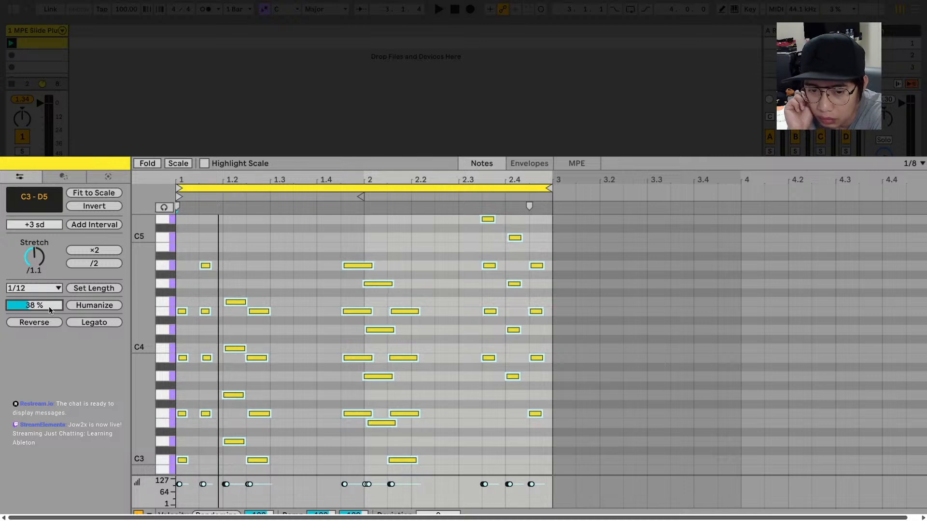
Try a stronger humanize amount on a 1/2 grid, play the clip, and reset the amount to 0%
{"action": "left_click", "coordinate": [911, 164]}
{"action": "left_click", "coordinate": [903, 230]}
{"action": "left_click_drag", "start_coordinate": [51, 305], "coordinate": [30, 298]}
{"action": "key", "text": "space"}
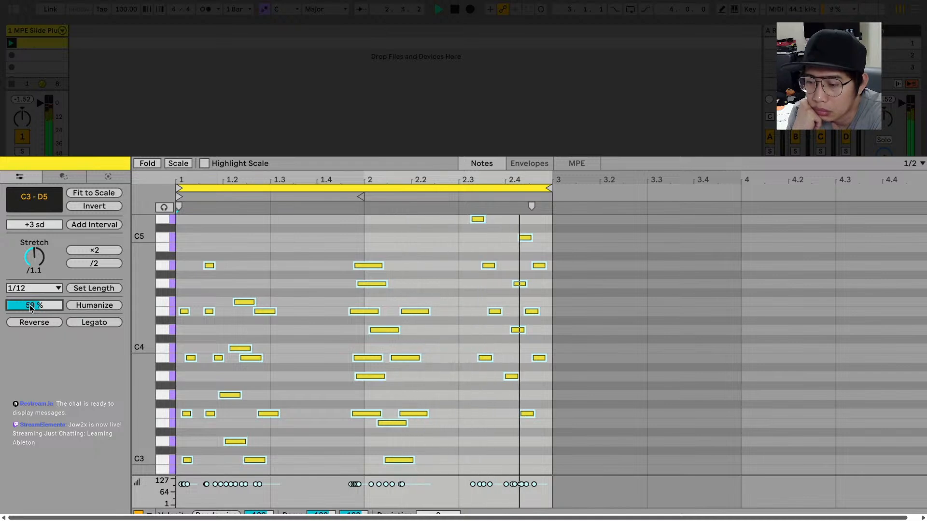
{"action": "left_click_drag", "start_coordinate": [30, 308], "coordinate": [30, 337]}
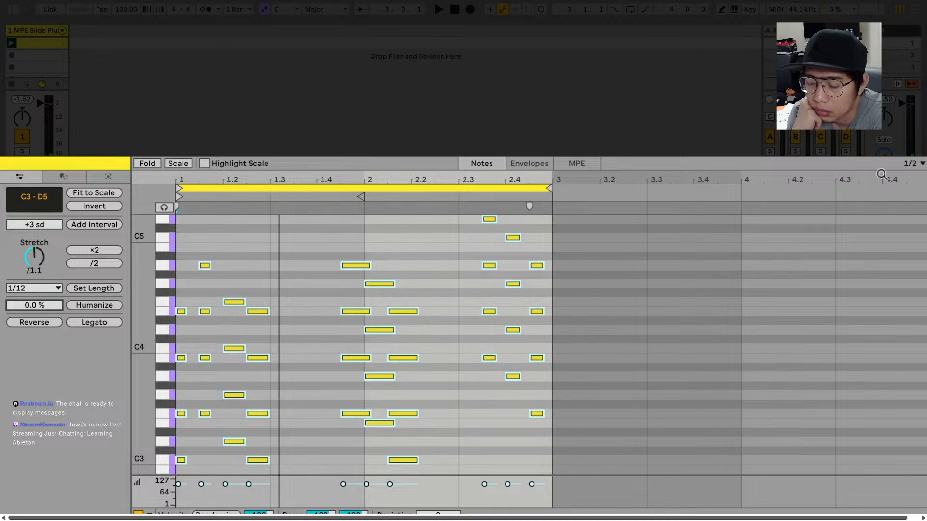
Set the grid to 1/16, humanize all notes by 20% and play the clip
{"action": "left_click", "coordinate": [919, 166]}
{"action": "left_click", "coordinate": [826, 244]}
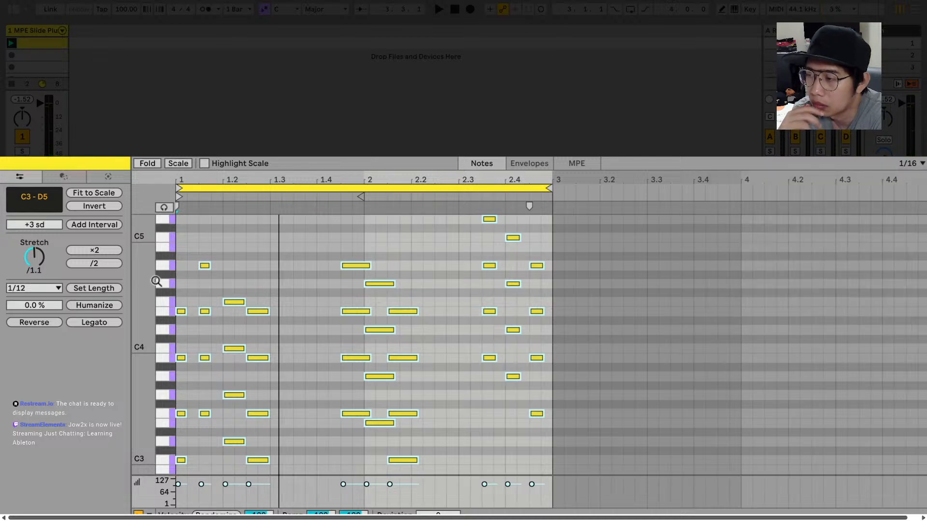
{"action": "mouse_move", "coordinate": [62, 309]}
{"action": "left_mouse_down"}
{"action": "mouse_move", "coordinate": [62, 294]}
{"action": "mouse_move", "coordinate": [65, 302]}
{"action": "left_mouse_up"}
{"action": "key", "text": "space"}
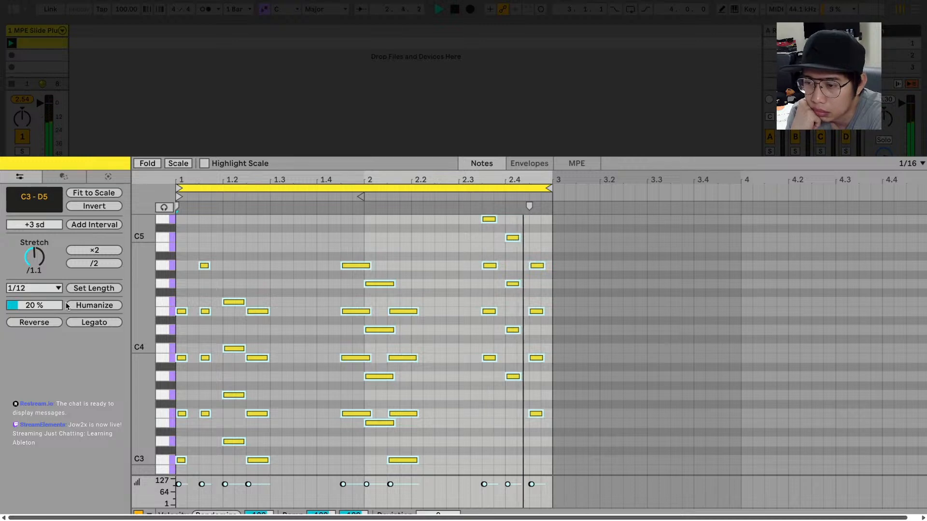
{"action": "key", "text": "space"}
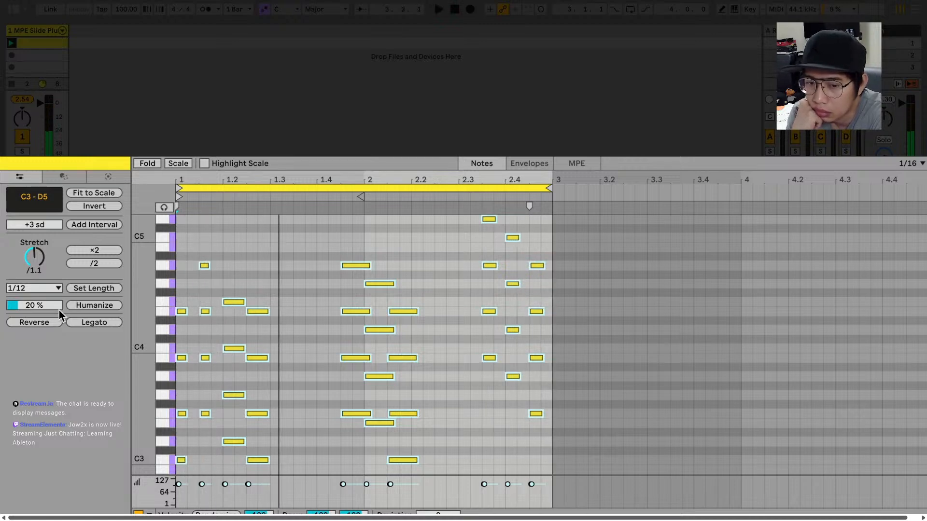
Reverse the order of all selected notes, play the clip, and reverse them back
{"action": "left_click", "coordinate": [52, 323]}
{"action": "key", "text": "space"}
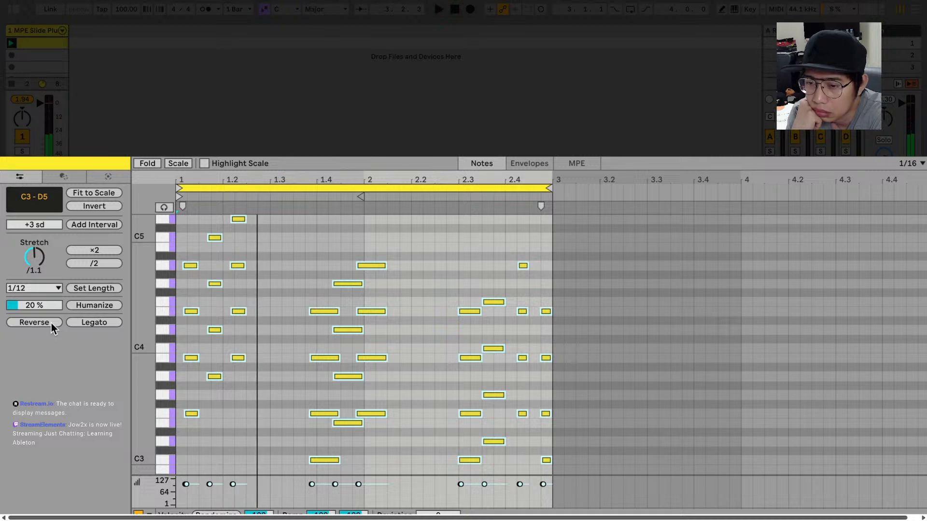
{"action": "left_click", "coordinate": [50, 323]}
Apply Legato to all selected notes and play the clip
{"action": "left_click", "coordinate": [96, 322]}
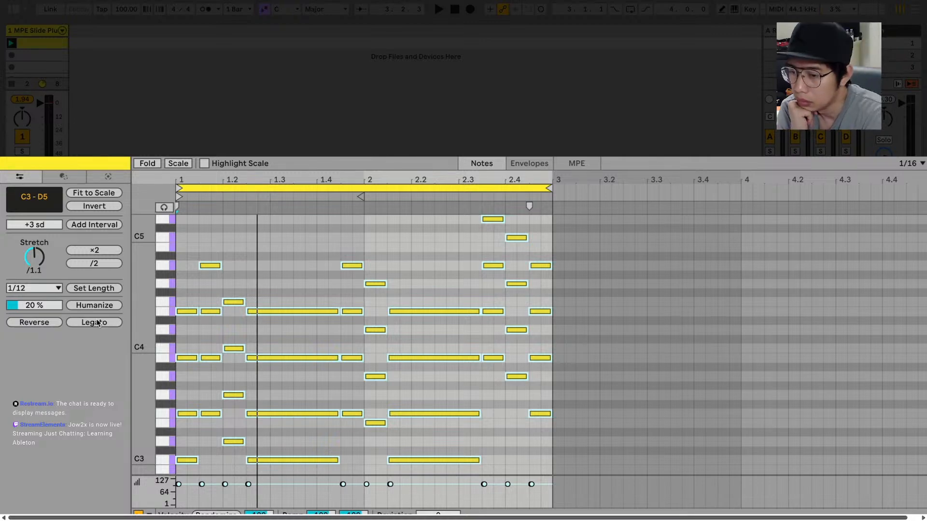
{"action": "key", "text": "space"}
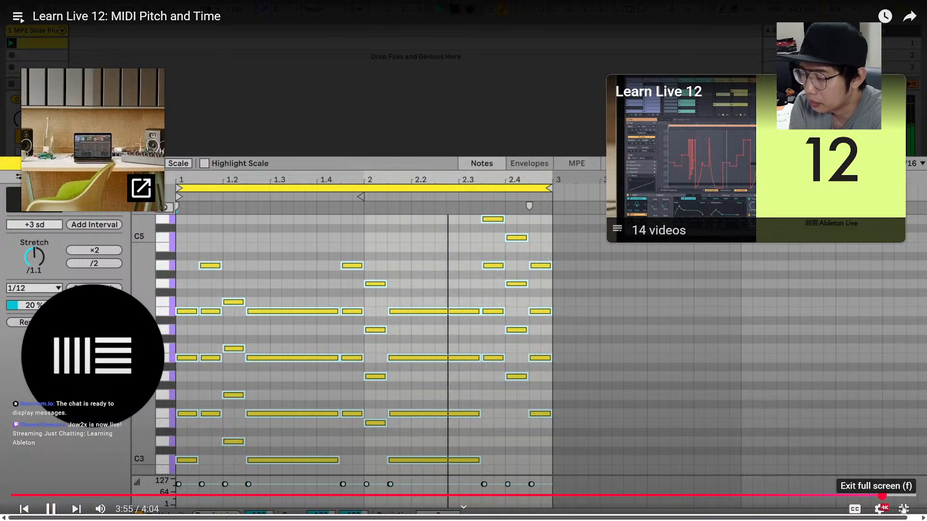
Open the playlist video "Learn Live 12: Sound Similarity Search" in full screen
{"action": "left_click", "coordinate": [908, 508]}
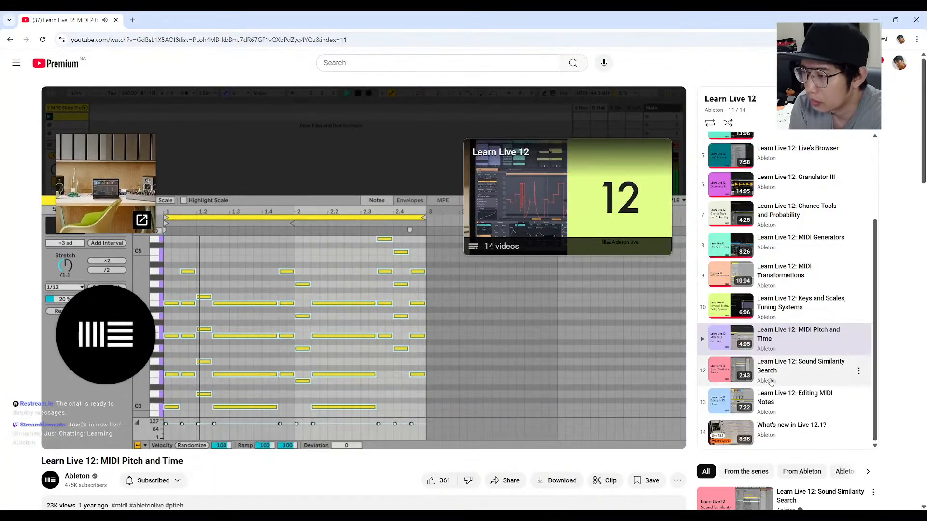
{"action": "left_click", "coordinate": [776, 372]}
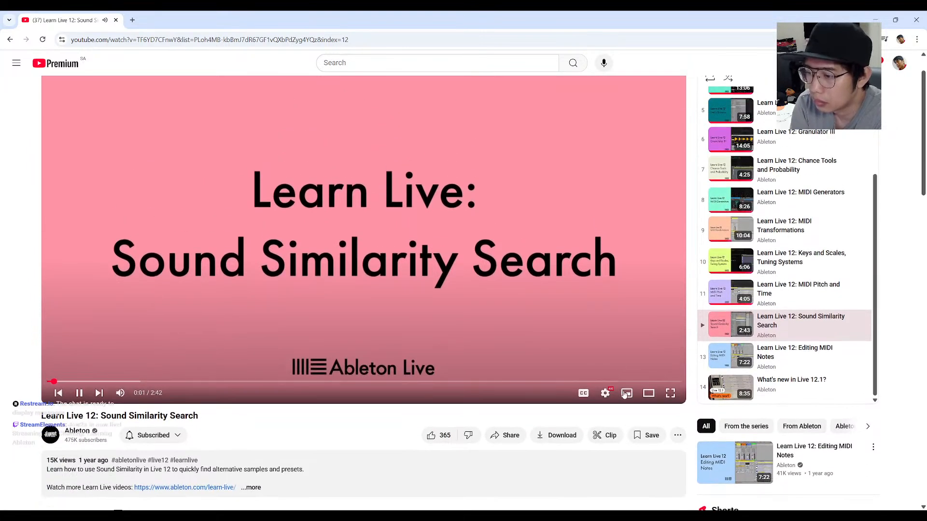
{"action": "left_click", "coordinate": [671, 394]}
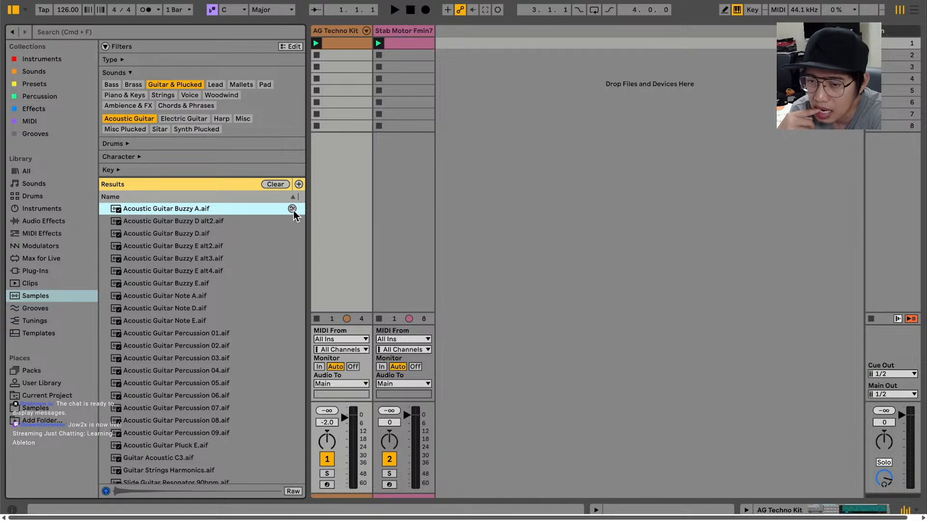
Find sounds similar to Acoustic Guitar Buzzy A.aif, filter them to Guitar & Plucked, and preview Acoustic String, Eastern Harp 1 and Velo-Rezzo Plucks
{"action": "left_click", "coordinate": [292, 209]}
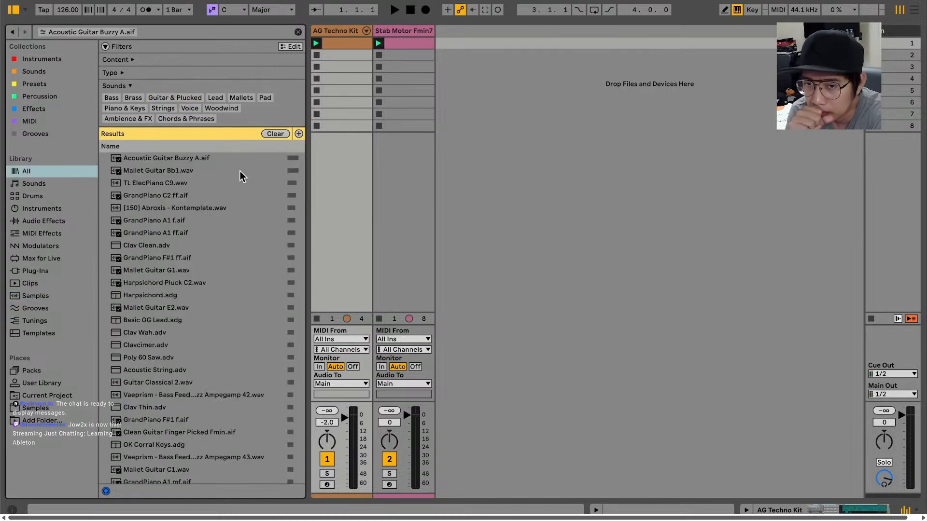
{"action": "left_click", "coordinate": [186, 96]}
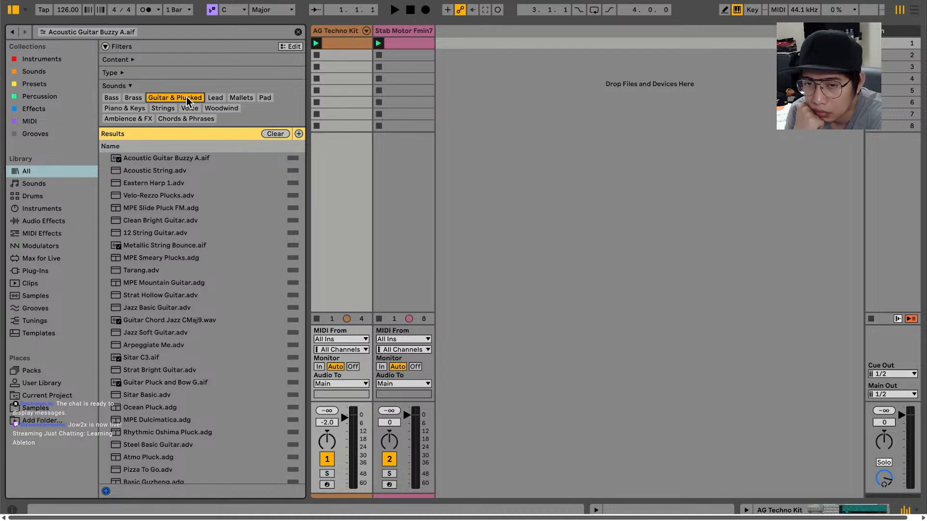
{"action": "left_click", "coordinate": [178, 168]}
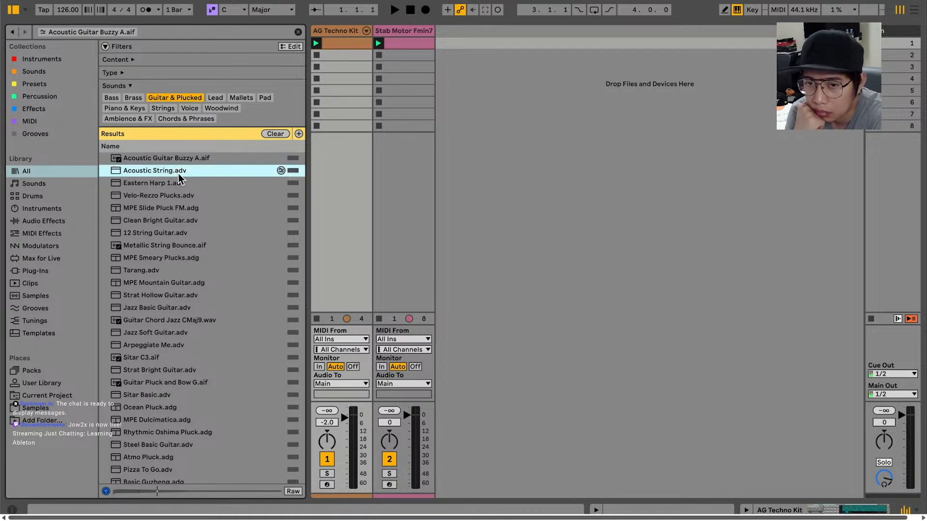
{"action": "left_click", "coordinate": [180, 186]}
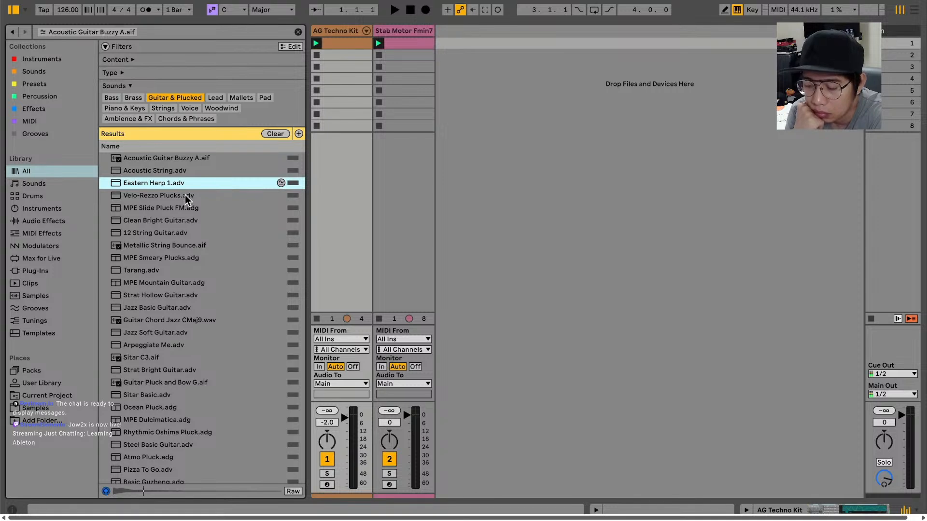
{"action": "left_click", "coordinate": [185, 197]}
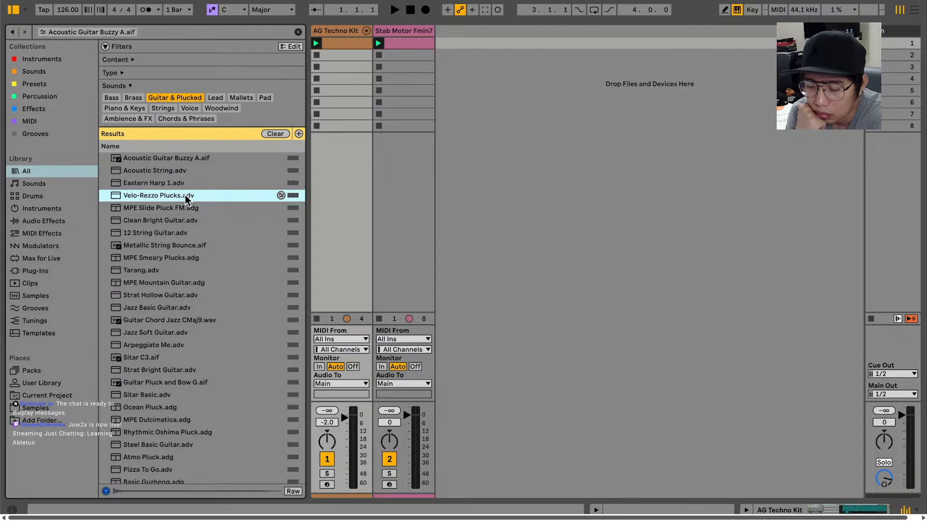
Limit the similarity results to the Sounds library and preview Clav Clean.adv and Harpsichord.adg
{"action": "left_click", "coordinate": [83, 186]}
{"action": "left_click", "coordinate": [142, 203]}
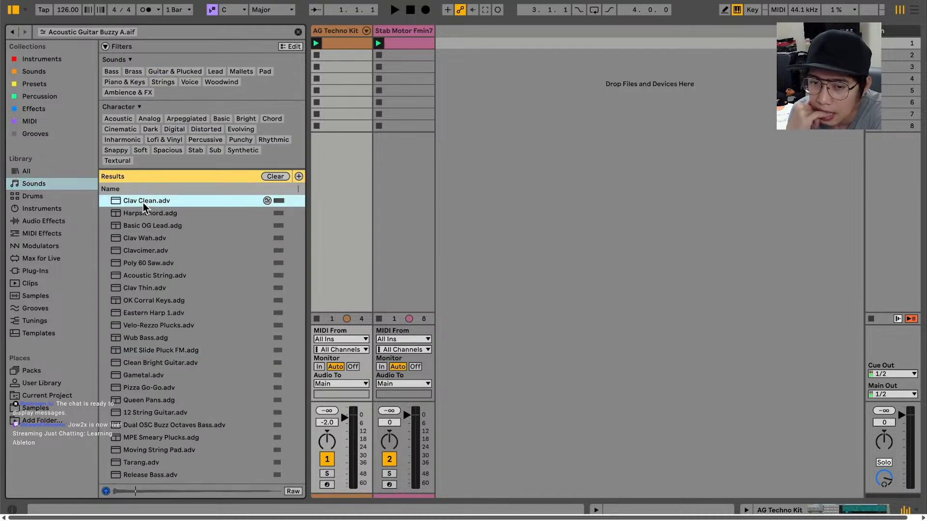
{"action": "left_click", "coordinate": [145, 215]}
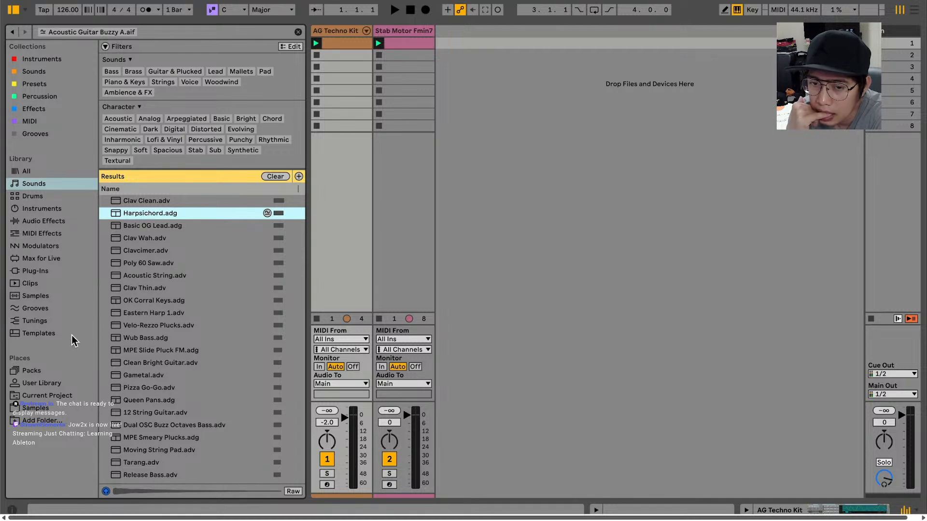
Show the similar results from Packs and preview Mallet Guitar Bb1.wav and GrandPiano C2 ff.aif
{"action": "left_click", "coordinate": [41, 372]}
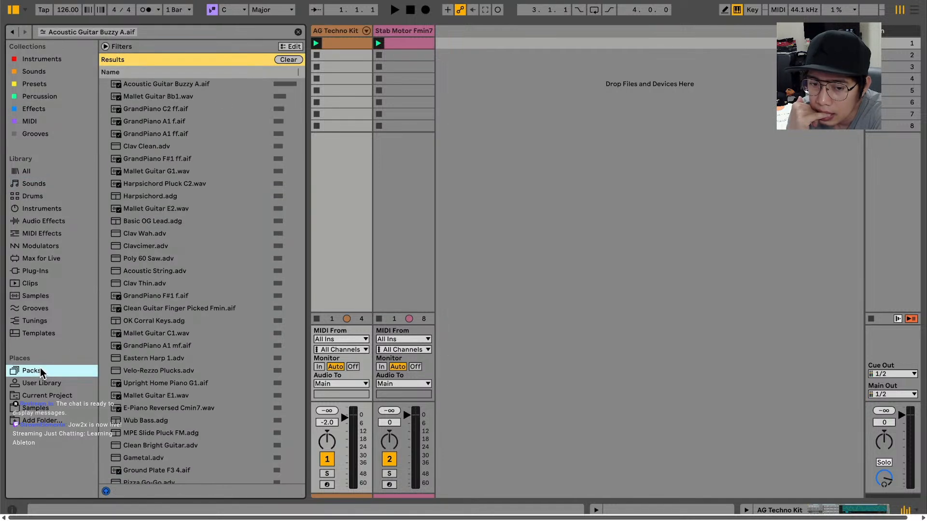
{"action": "left_click", "coordinate": [161, 98]}
{"action": "left_click", "coordinate": [161, 108]}
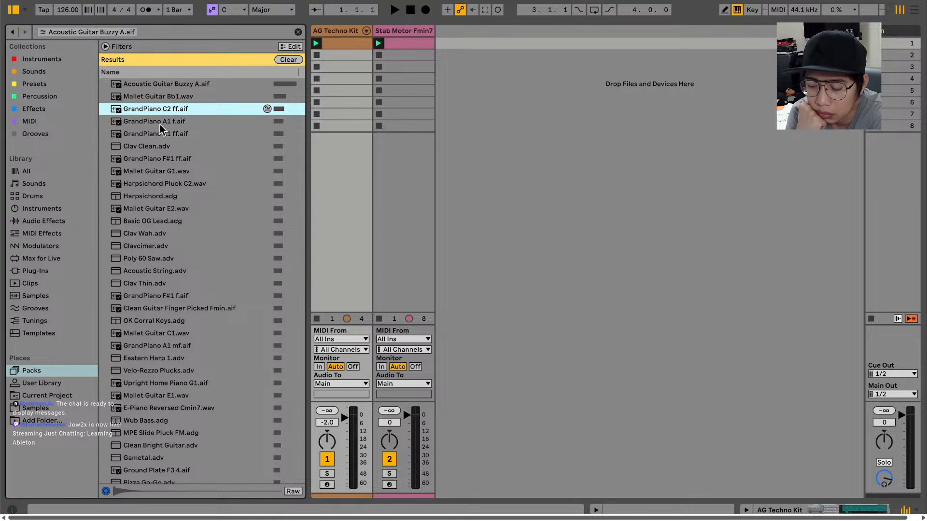
Show similar results from the user's Samples folder and preview TL ElecPiano C9.wav, Guitar Classical 2.wav and TL ElecPiano 85 Am.wav
{"action": "left_click", "coordinate": [34, 408]}
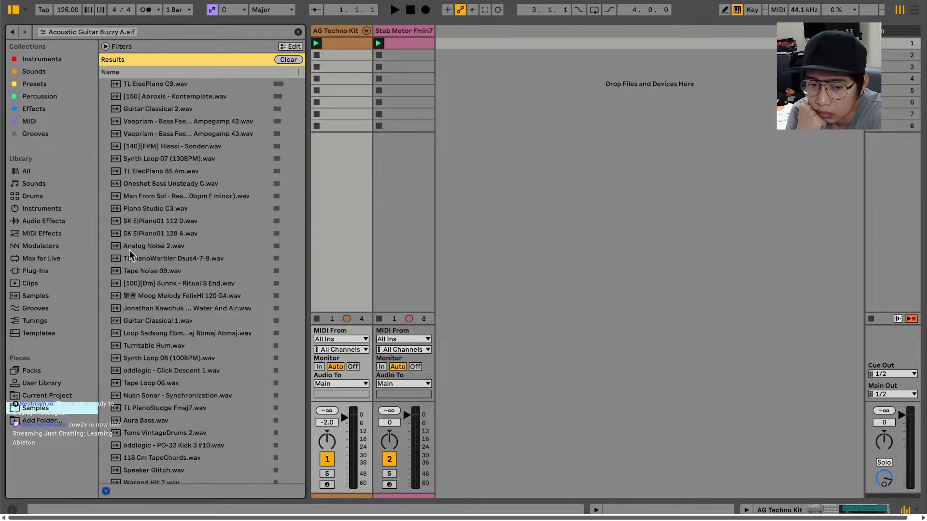
{"action": "left_click", "coordinate": [158, 85]}
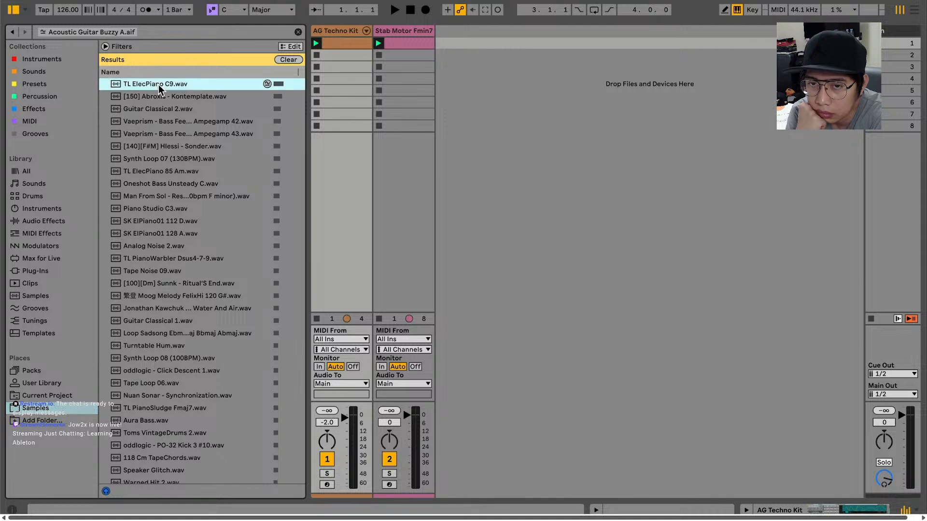
{"action": "left_click", "coordinate": [160, 110]}
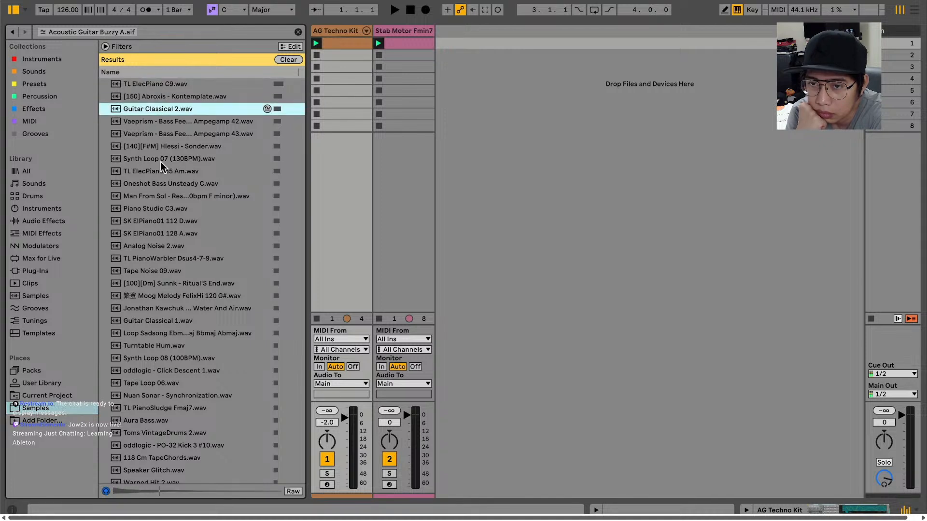
{"action": "left_click", "coordinate": [159, 172]}
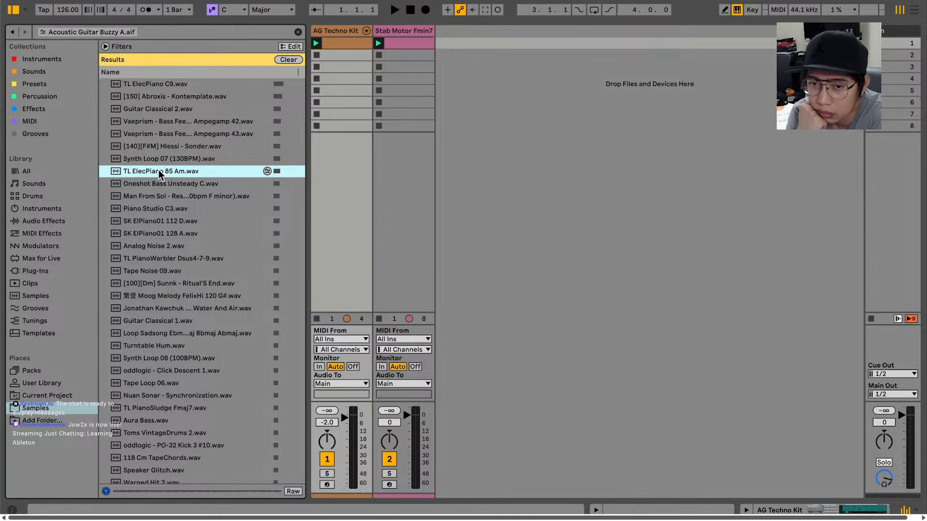
Check the Enable Similarity Search Analysis setting in the File & Folder preferences, leaving the preferences closed
{"action": "key", "text": "super+comma"}
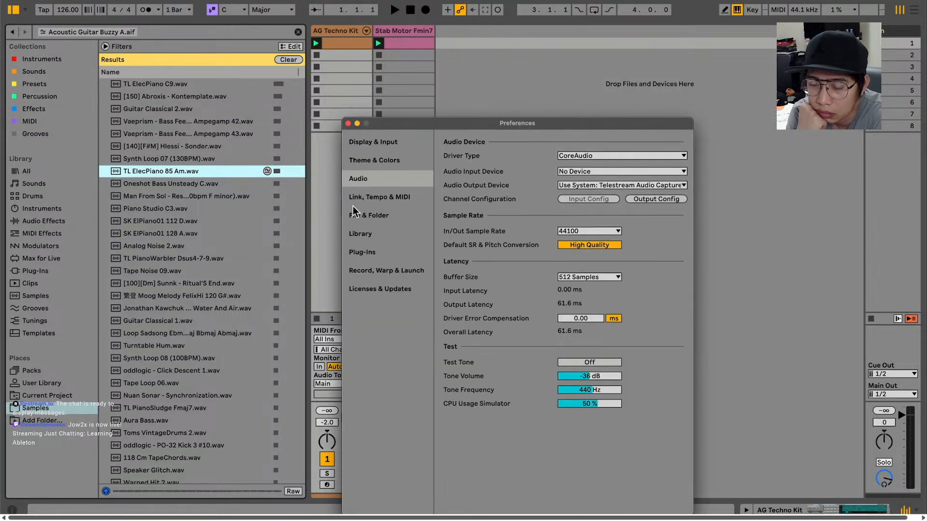
{"action": "left_click", "coordinate": [372, 216]}
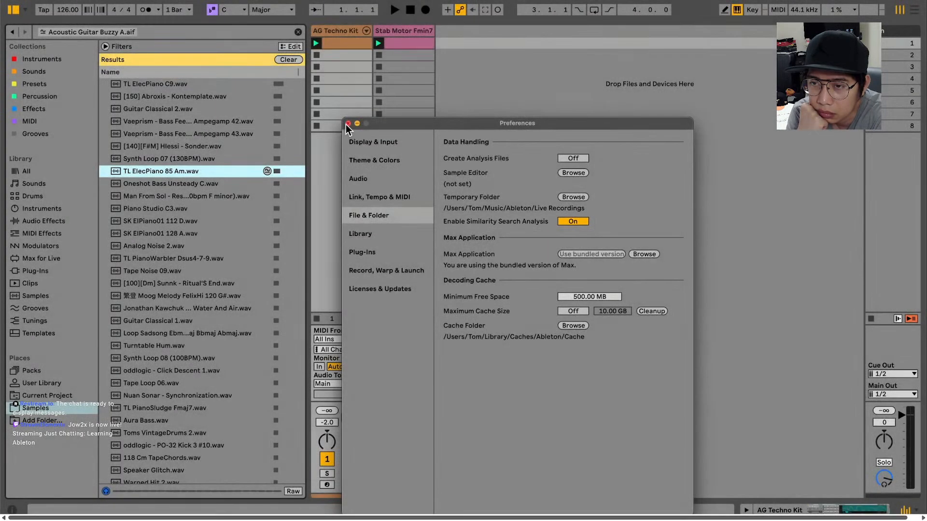
{"action": "left_click", "coordinate": [346, 124]}
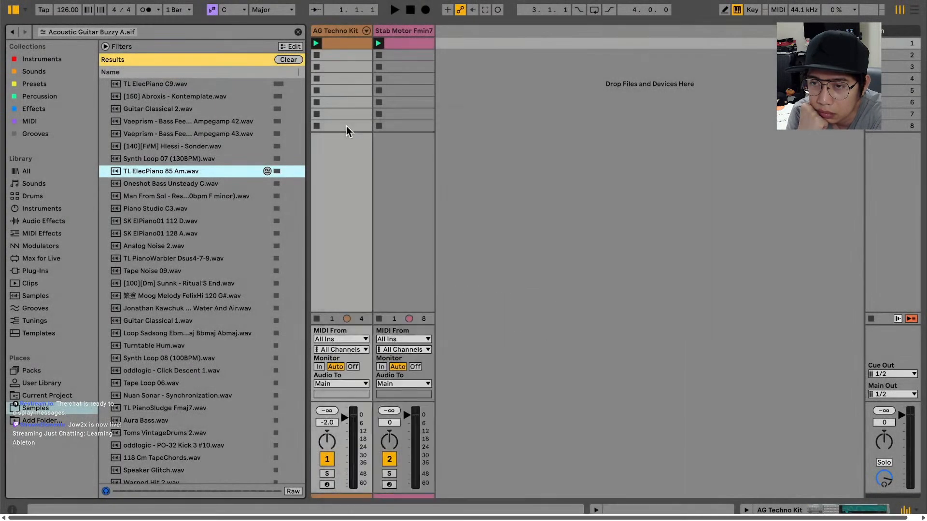
Open the AG Techno Kit track's drum rack and turn on similar sample swapping for its pads
{"action": "left_click", "coordinate": [350, 172]}
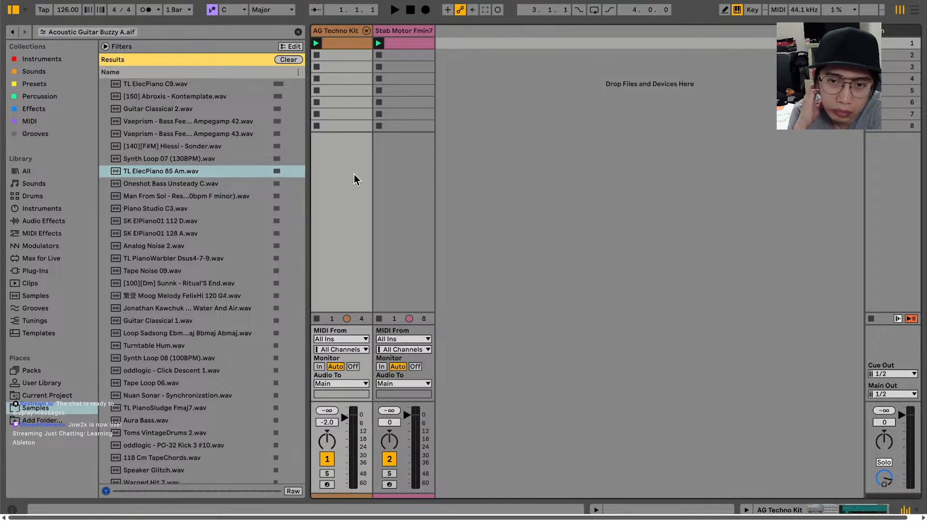
{"action": "double_click", "coordinate": [349, 32]}
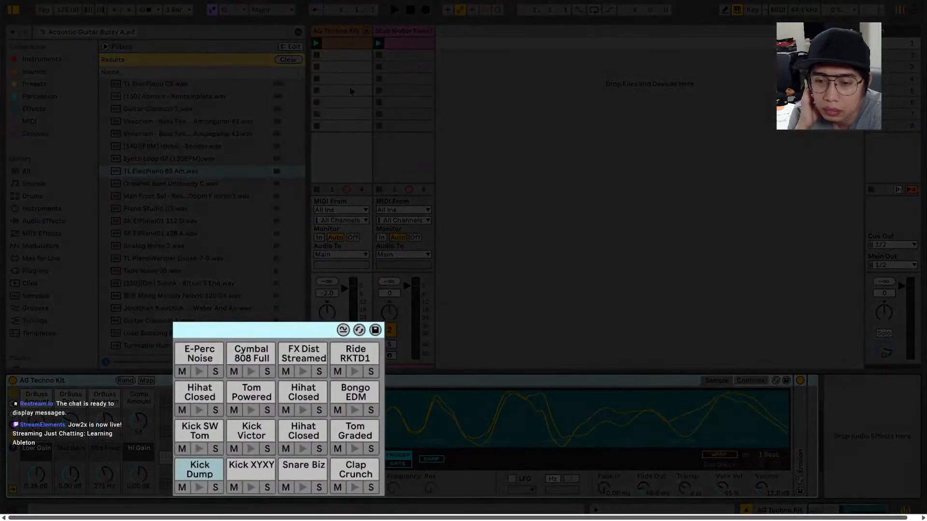
{"action": "left_click", "coordinate": [342, 330]}
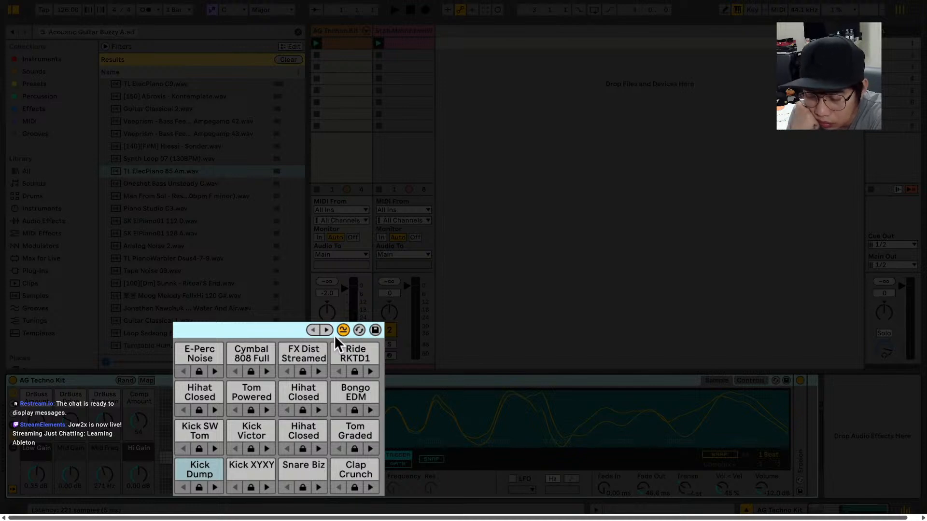
Start playback and swap all of the drum rack's pads to their next similar samples
{"action": "key", "text": "space"}
{"action": "left_click", "coordinate": [328, 330]}
{"action": "left_click", "coordinate": [328, 330]}
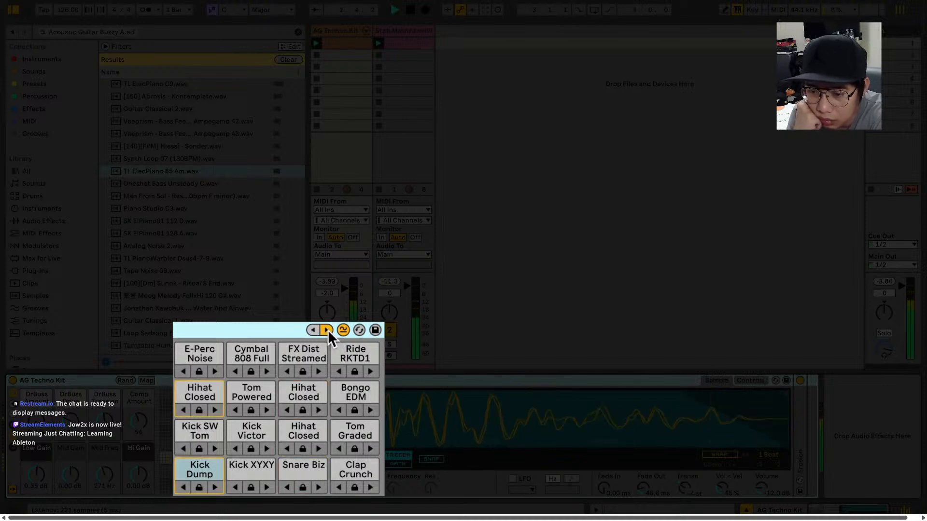
{"action": "left_click", "coordinate": [328, 331]}
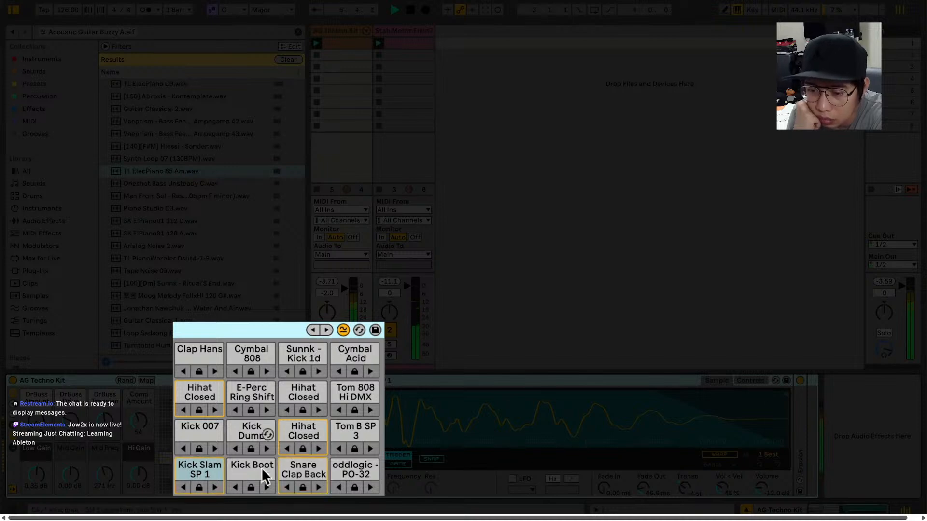
Swap only the Kick Slam SP 1 pad to the similar NUAN SONAR - Grit Kick sample and lock that pad
{"action": "left_click", "coordinate": [215, 488]}
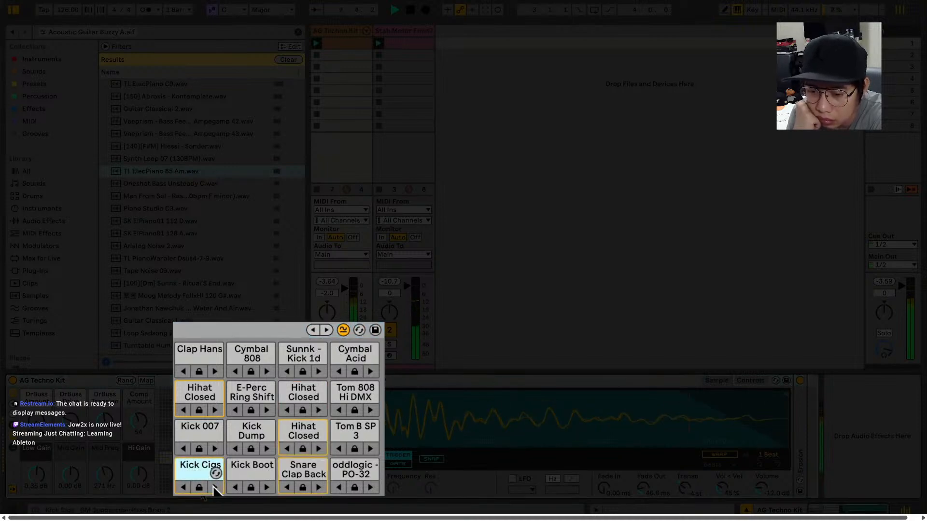
{"action": "left_click", "coordinate": [214, 488]}
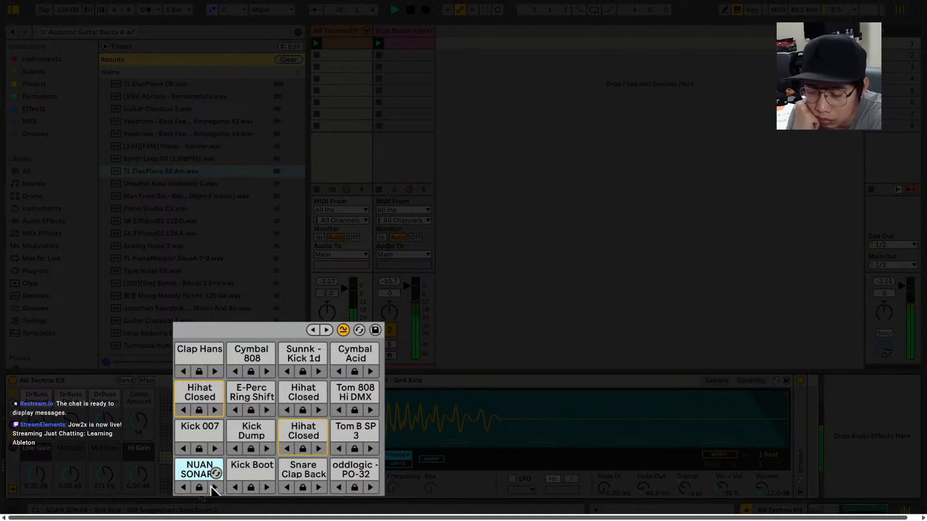
{"action": "left_click", "coordinate": [199, 488]}
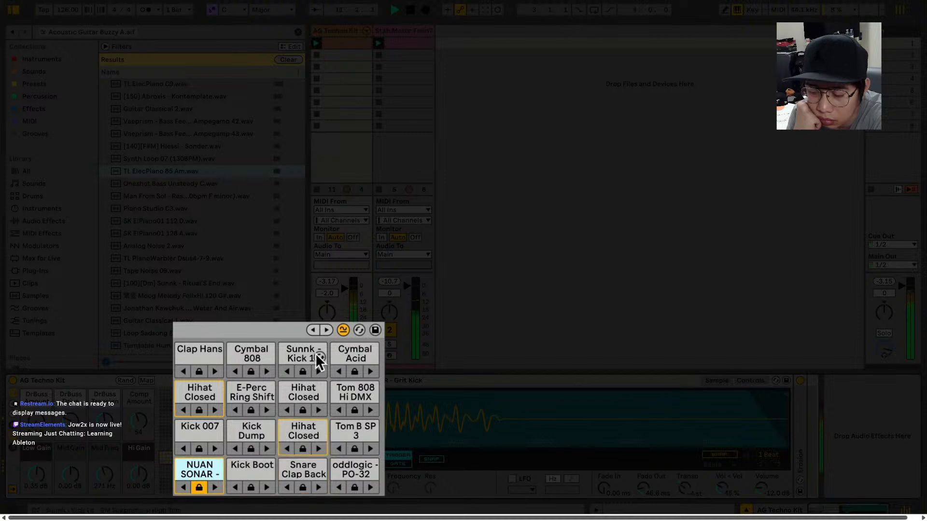
Swap the unlocked drum pads to their next similar samples three times, and select the Stab Motor Fmin7 track
{"action": "left_click", "coordinate": [326, 329]}
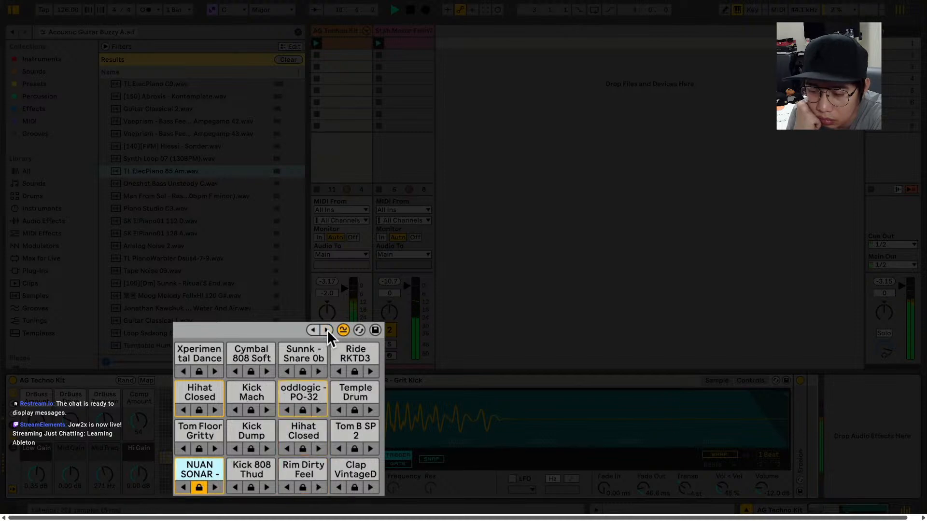
{"action": "left_click", "coordinate": [326, 330]}
{"action": "left_click", "coordinate": [326, 329]}
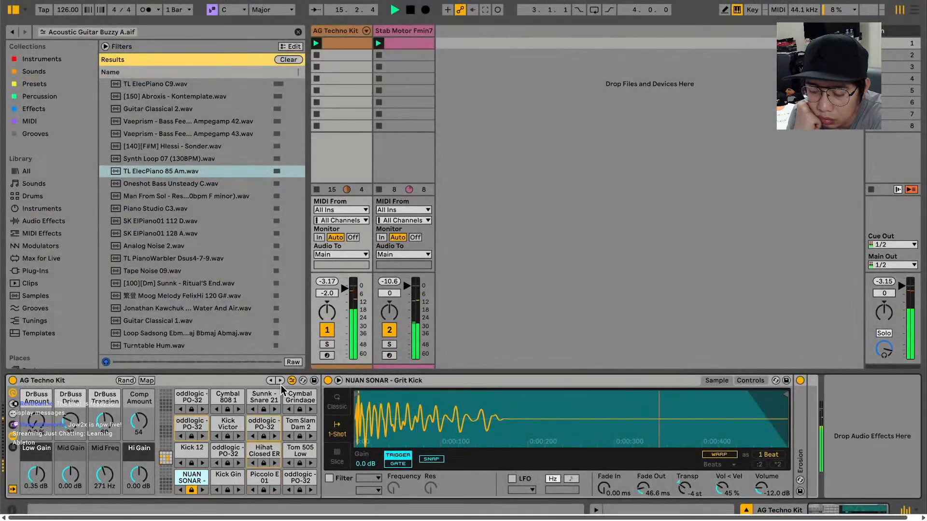
{"action": "left_click", "coordinate": [393, 169]}
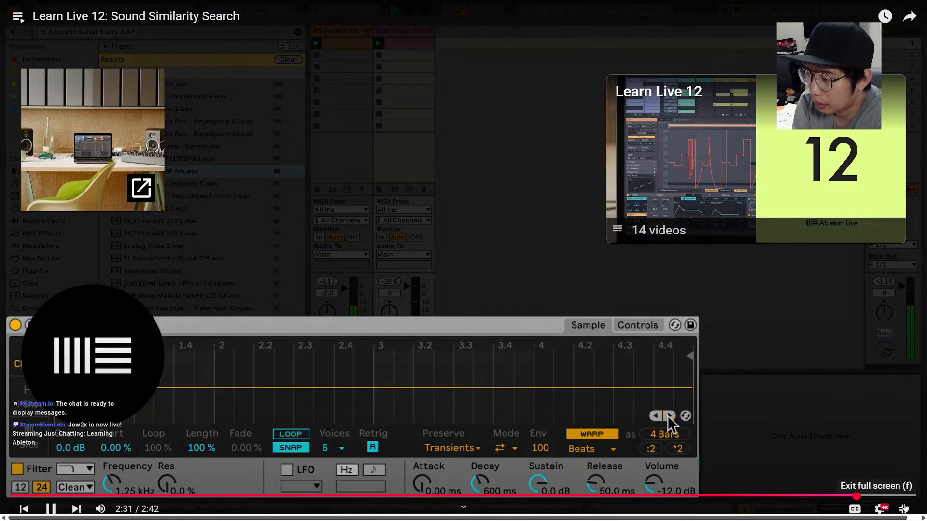
Move on to the playlist video "Learn Live 12: Editing MIDI Notes" and watch it in full screen
{"action": "left_click", "coordinate": [903, 509]}
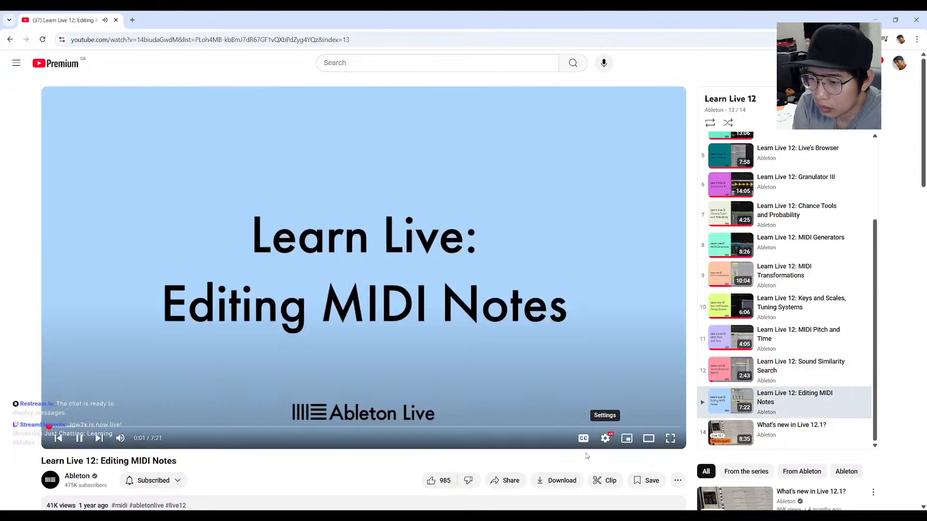
{"action": "left_click", "coordinate": [670, 437]}
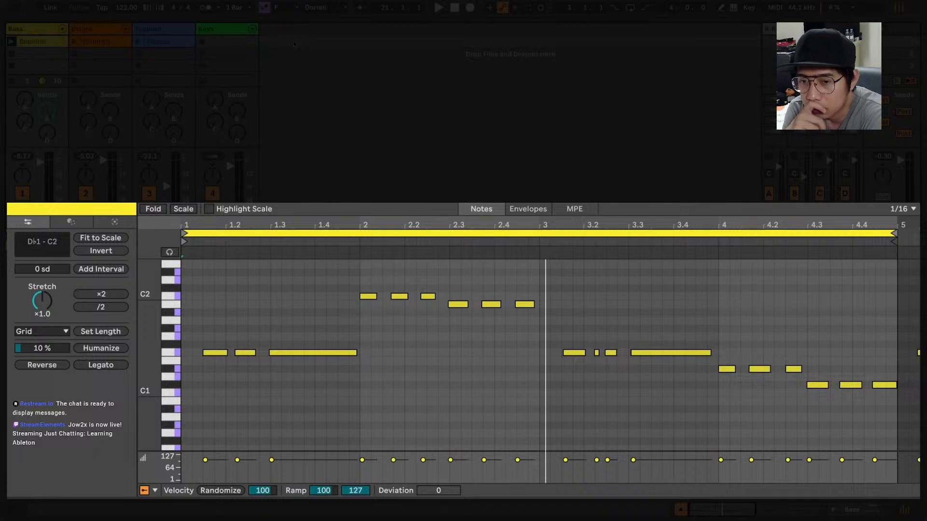
Quantize all notes of the bassline clip and play the result from the start of the clip
{"action": "left_click", "coordinate": [905, 216]}
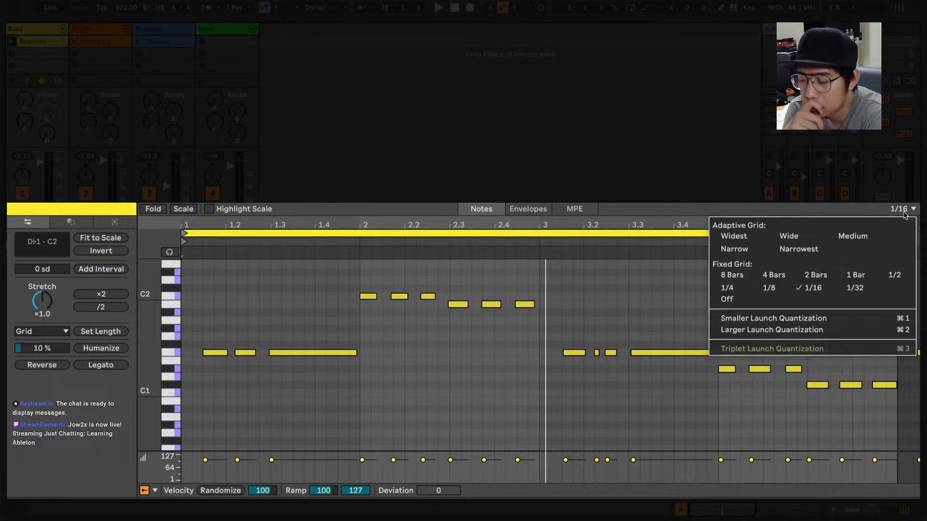
{"action": "left_click", "coordinate": [634, 295]}
{"action": "right_click", "coordinate": [633, 295]}
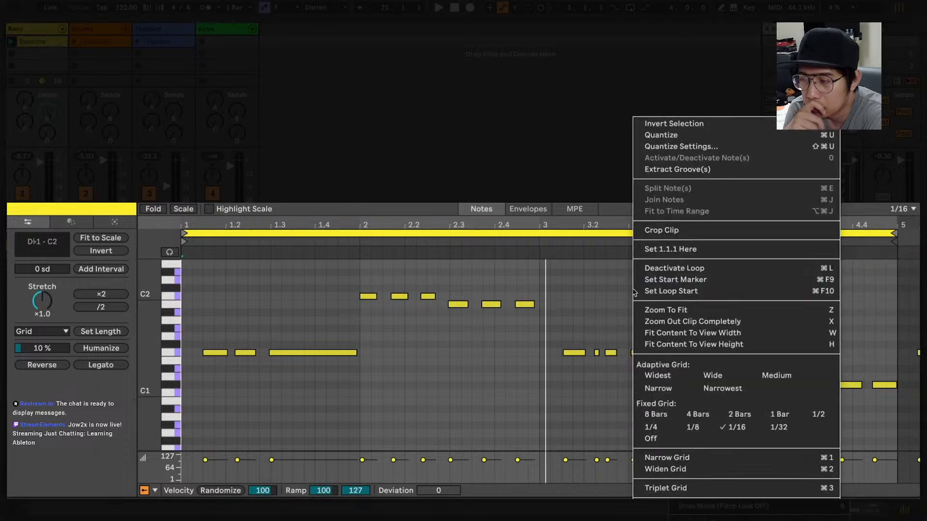
{"action": "left_click", "coordinate": [697, 136]}
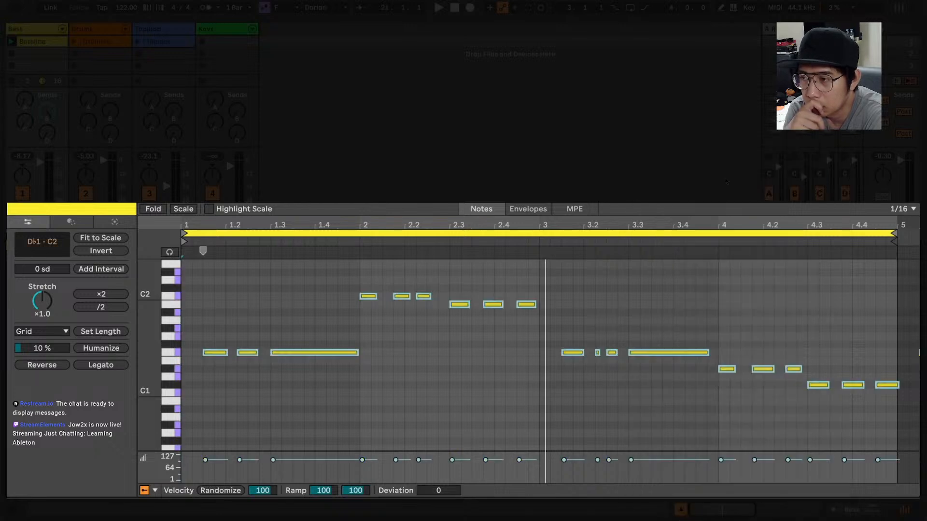
{"action": "left_click", "coordinate": [188, 290]}
{"action": "key", "text": "space"}
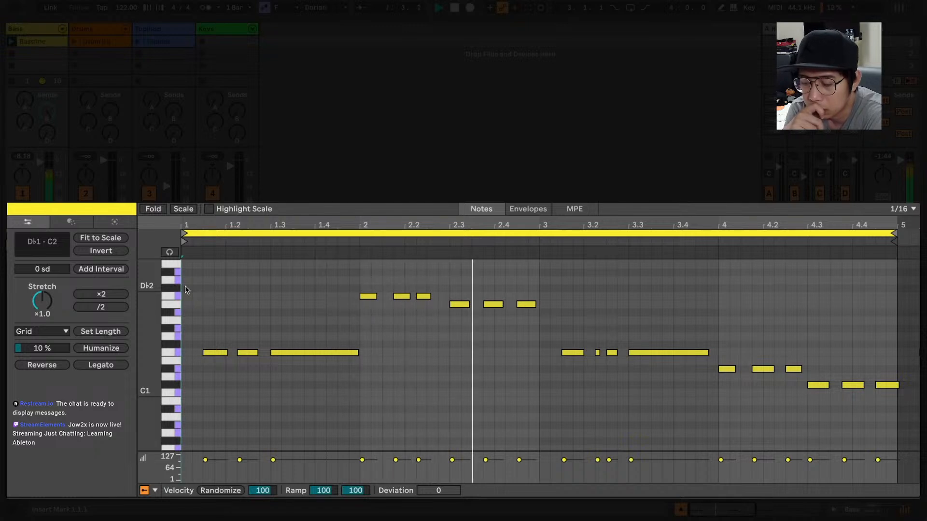
{"action": "key", "text": "space"}
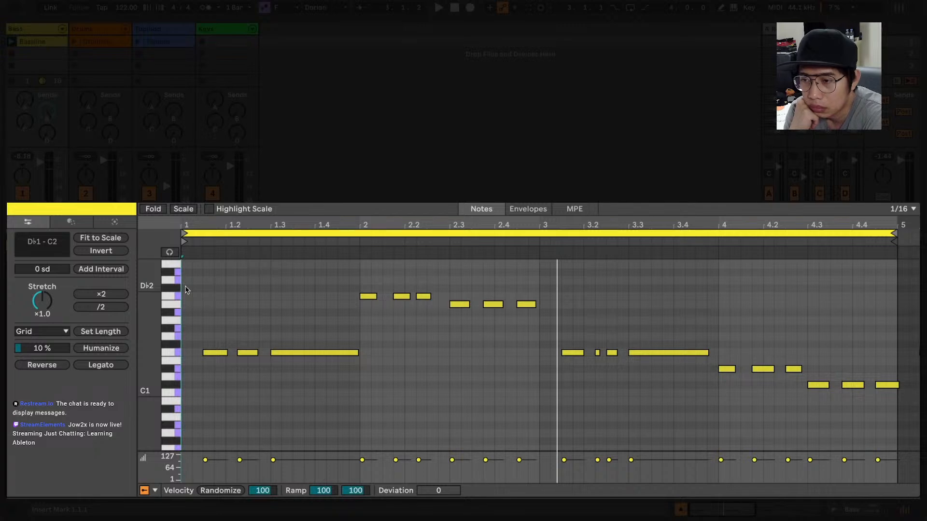
Preview scale highlighting and the folded note views of the bassline one by one, returning to the full piano roll
{"action": "key", "text": "k"}
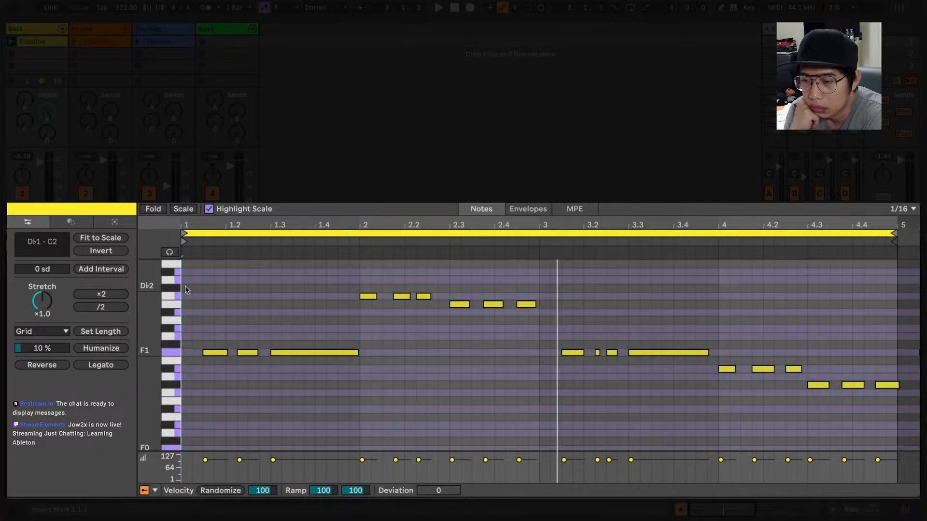
{"action": "key", "text": "k"}
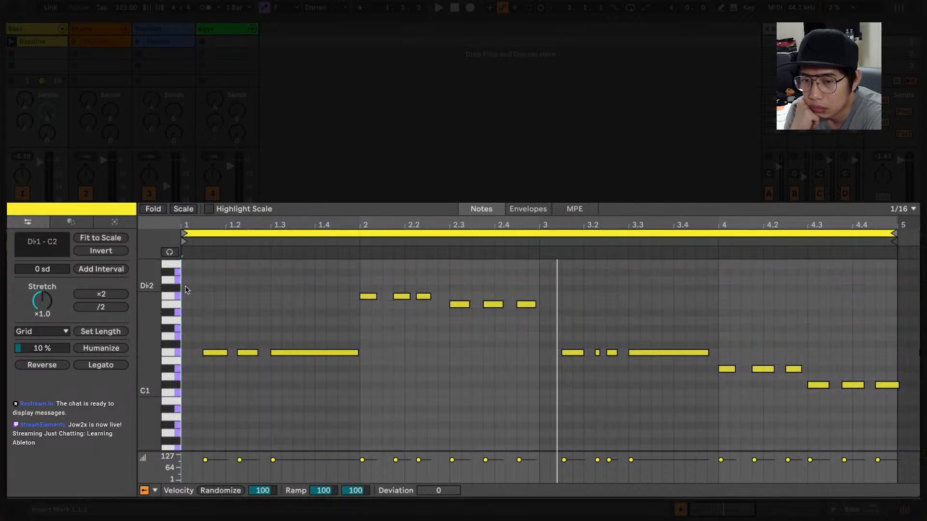
{"action": "key", "text": "f"}
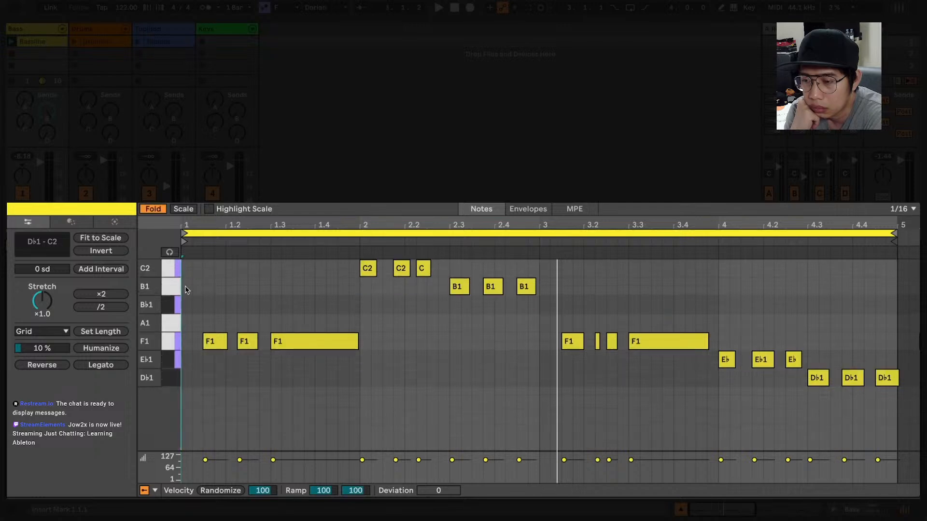
{"action": "key", "text": "f"}
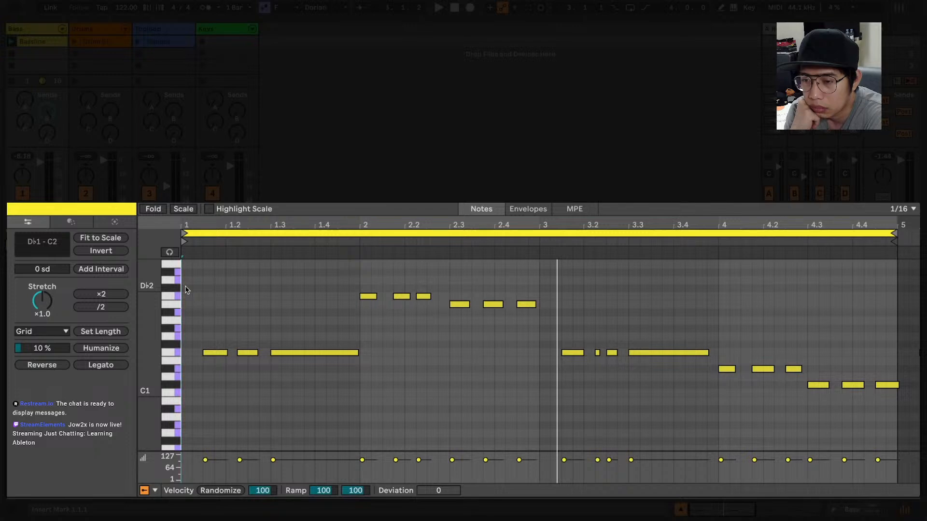
{"action": "key", "text": "shift+f"}
{"action": "key", "text": "shift+f"}
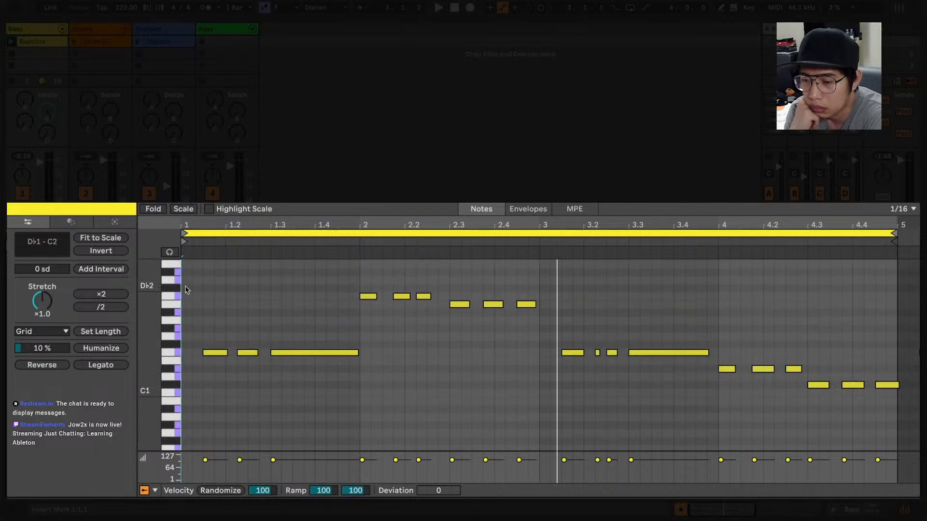
Fit the bassline notes to the scale, turn on Highlight Scale and play the clip
{"action": "left_click", "coordinate": [110, 238]}
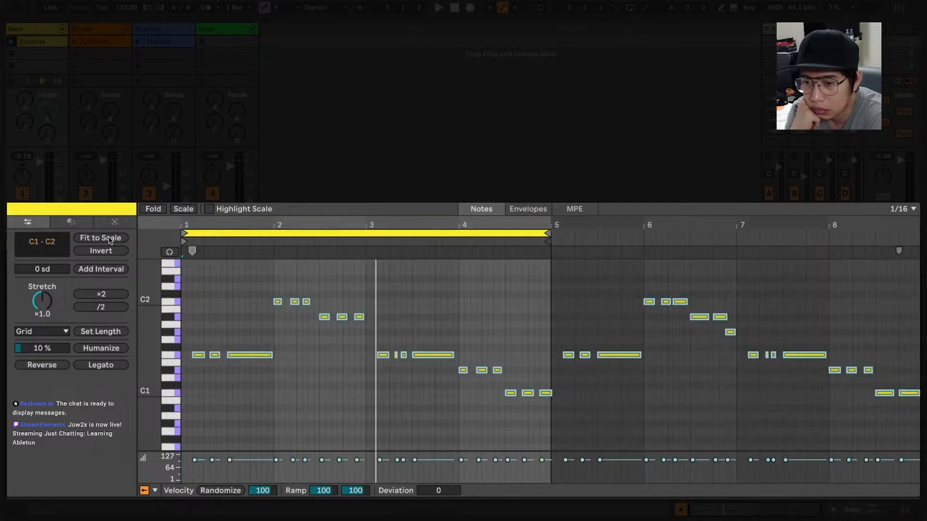
{"action": "key", "text": "k"}
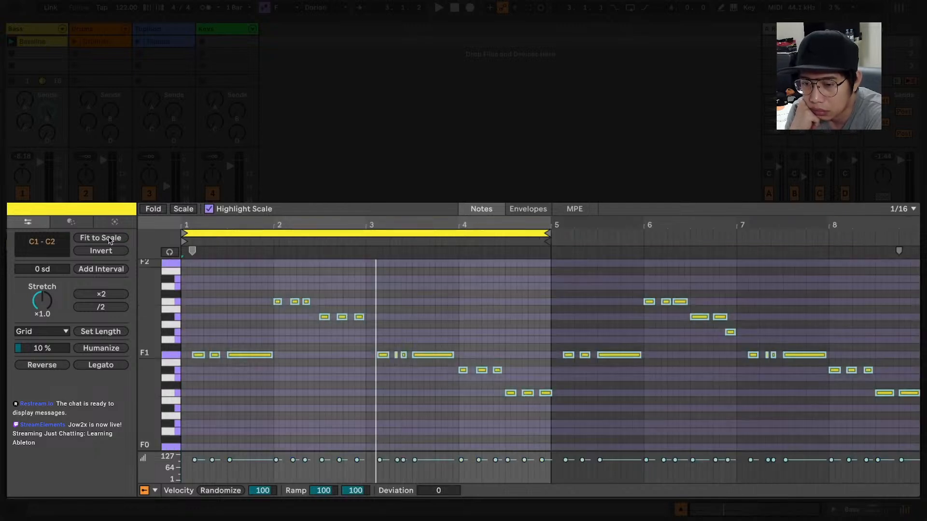
{"action": "left_click_drag", "start_coordinate": [151, 292], "coordinate": [176, 266]}
{"action": "key", "text": "space"}
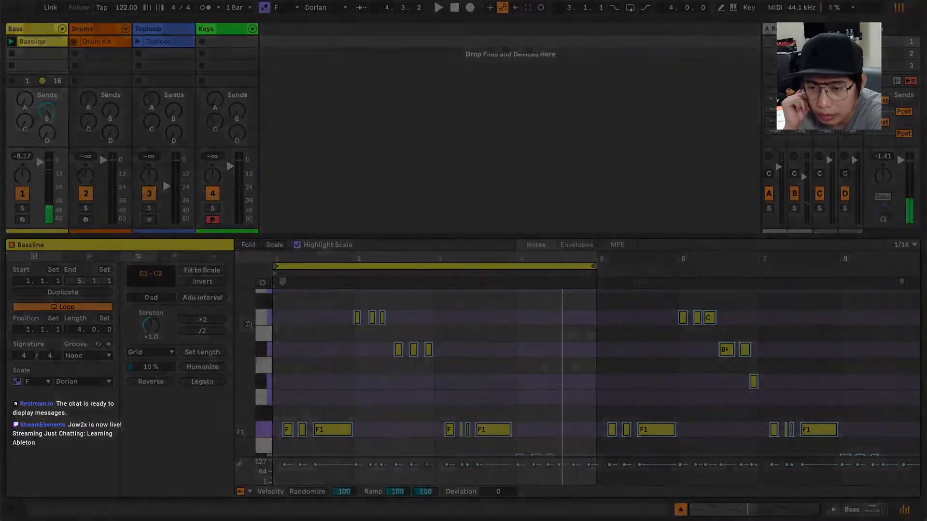
Launch the Drum Kit clip over the bassline, then stop the Bass track's clip and the playback
{"action": "left_click", "coordinate": [75, 43]}
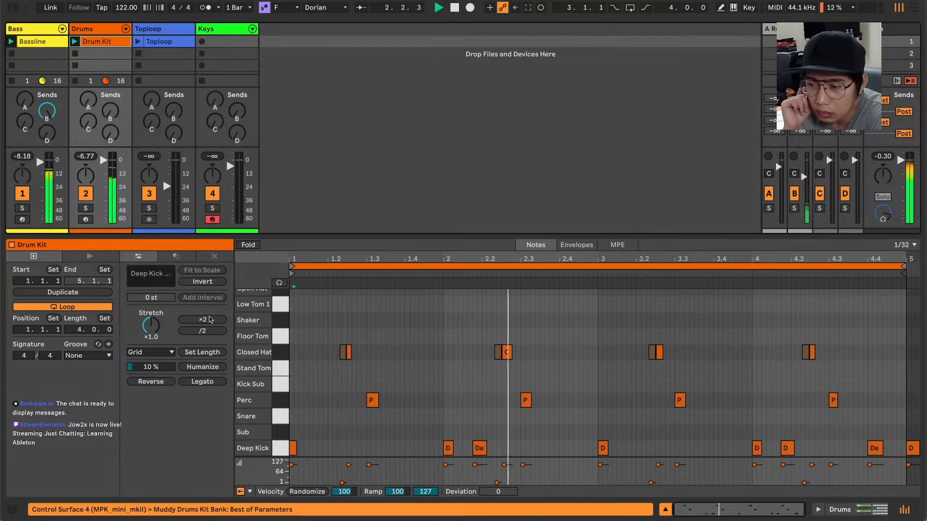
{"action": "left_click_drag", "start_coordinate": [252, 367], "coordinate": [236, 366]}
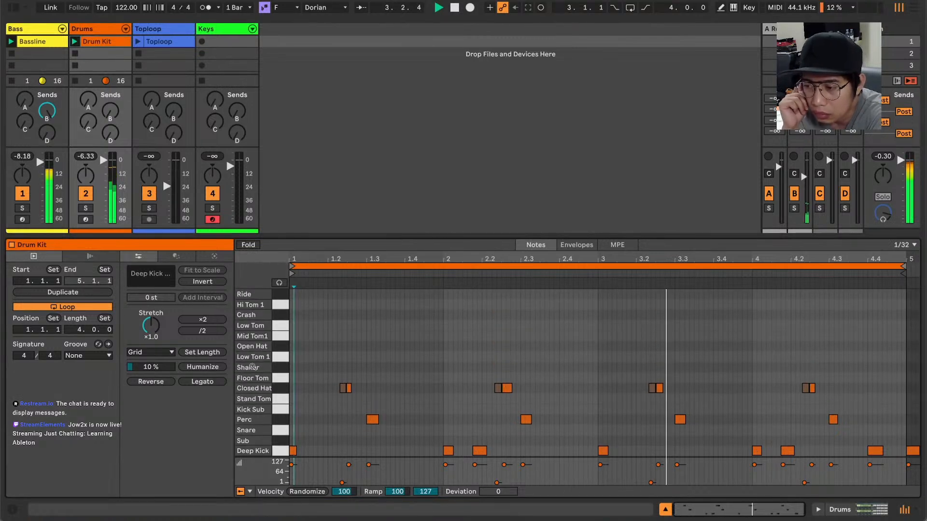
{"action": "left_click", "coordinate": [12, 79]}
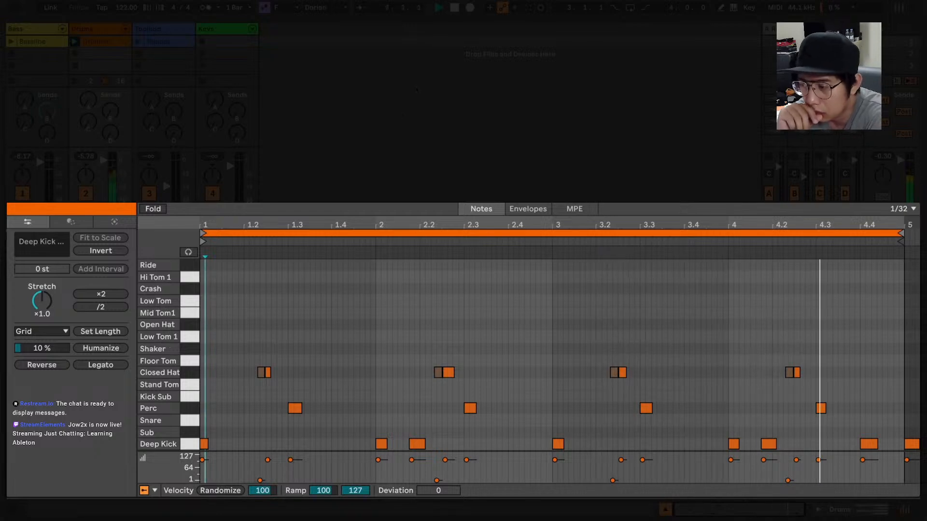
{"action": "left_click", "coordinate": [456, 9]}
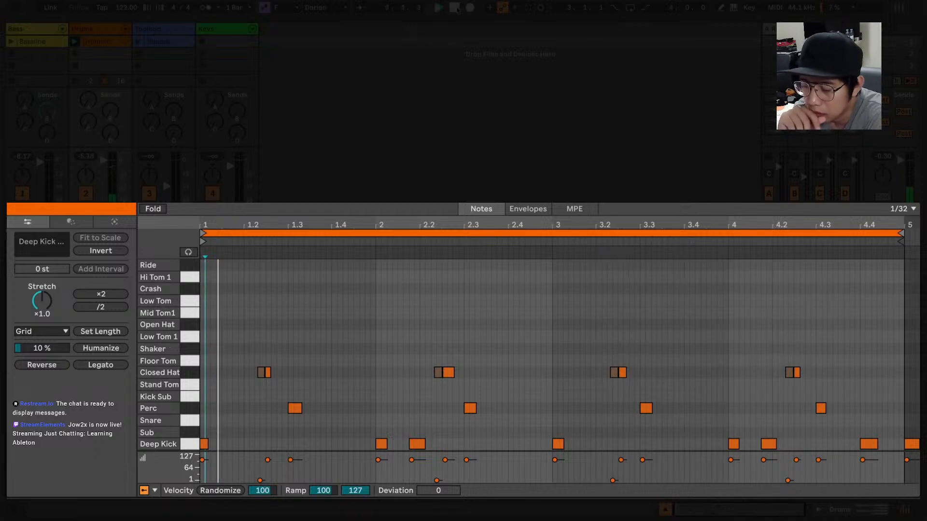
Draw a four-bar Closed Hat note in the Drum Kit clip, chop it along a 1/8 grid and play it
{"action": "double_click", "coordinate": [207, 373]}
{"action": "left_click_drag", "start_coordinate": [203, 373], "coordinate": [901, 372]}
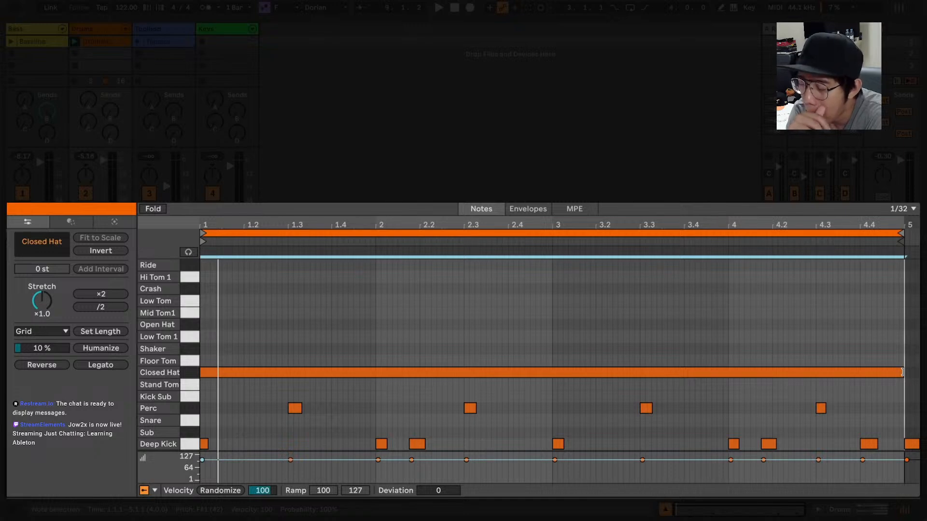
{"action": "left_click", "coordinate": [901, 209]}
{"action": "left_click", "coordinate": [769, 288]}
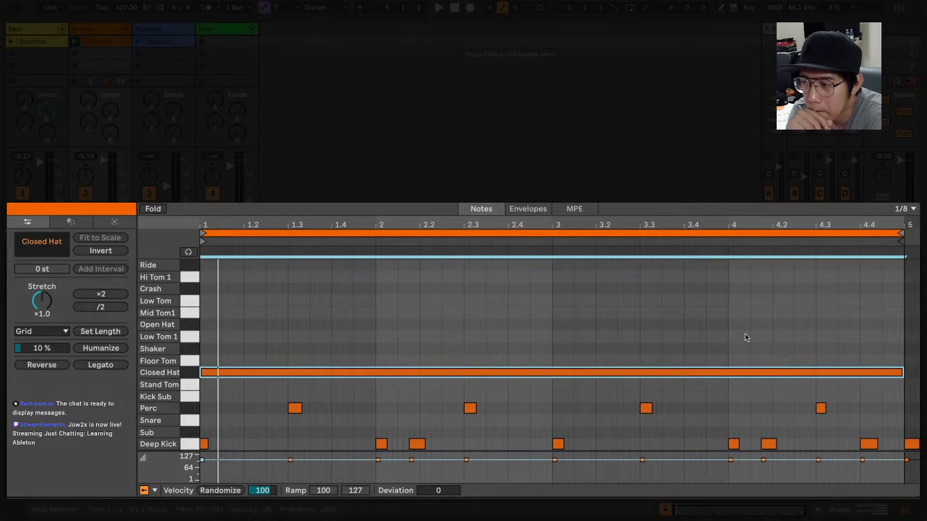
{"action": "key", "text": "ctrl+e"}
{"action": "key", "text": "space"}
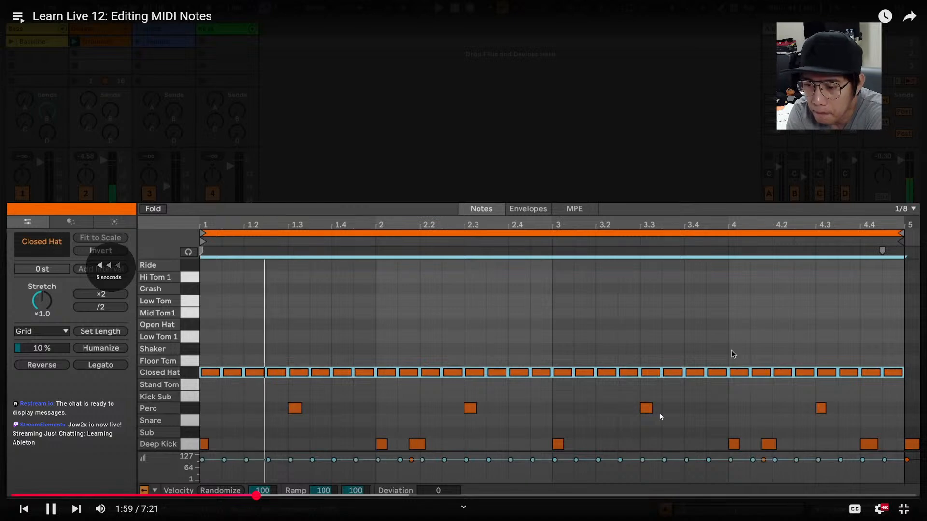
Rewind the tutorial video in 5-second jumps to rewatch the chopping of the Closed Hat note
{"action": "key", "text": "Left"}
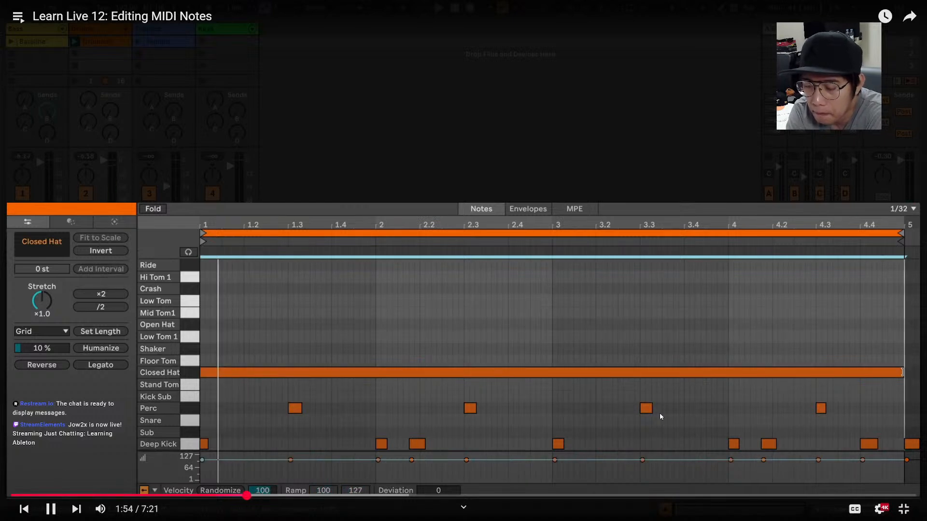
{"action": "key", "text": "Left"}
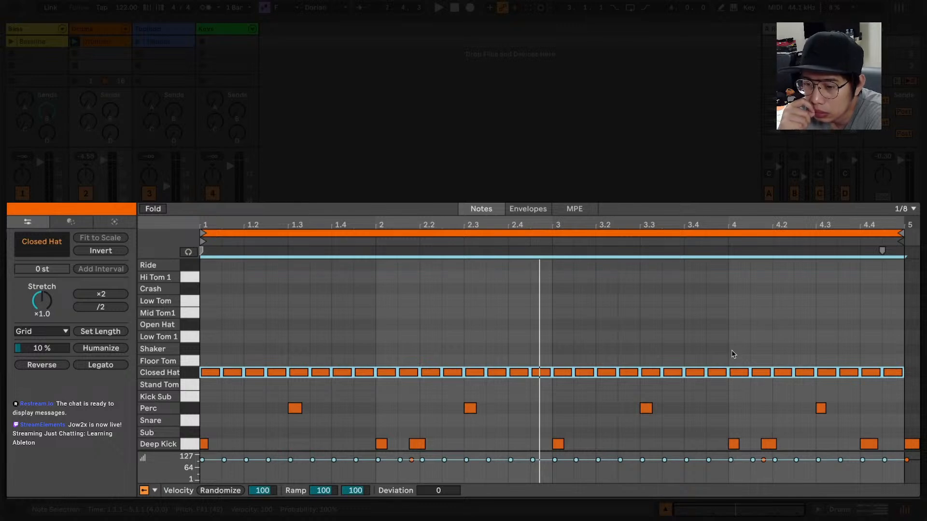
Chop the Closed Hat notes from 3.3.3 to 3.4.3 and from 1.3 to bar 2 along a 1/16 grid
{"action": "left_click", "coordinate": [909, 210]}
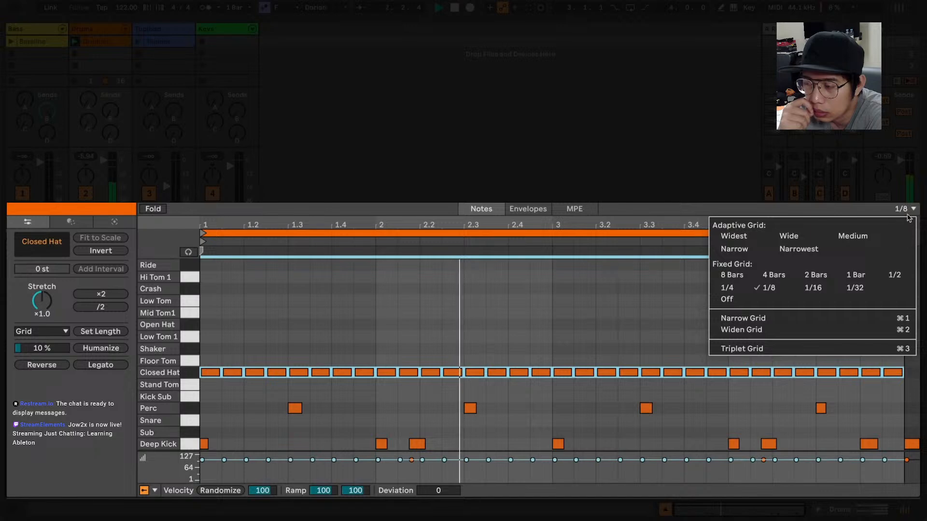
{"action": "left_click", "coordinate": [815, 286]}
{"action": "left_click", "coordinate": [673, 348]}
{"action": "left_click_drag", "start_coordinate": [676, 345], "coordinate": [701, 375]}
{"action": "key", "text": "ctrl+e"}
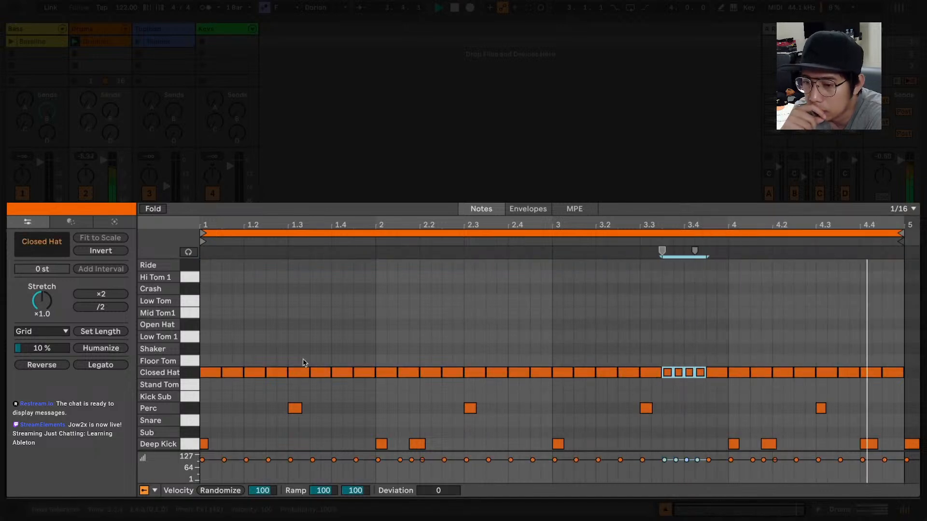
{"action": "left_click_drag", "start_coordinate": [309, 357], "coordinate": [368, 385]}
{"action": "key", "text": "ctrl+e"}
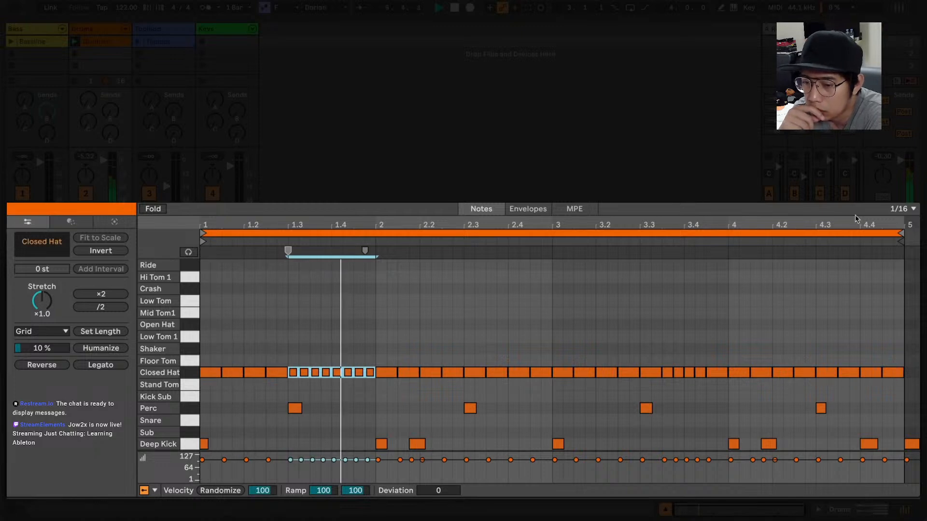
Chop the last two Closed Hat notes of the clip along a 1/32 grid, and set the grid back to 1/8
{"action": "left_click", "coordinate": [910, 210]}
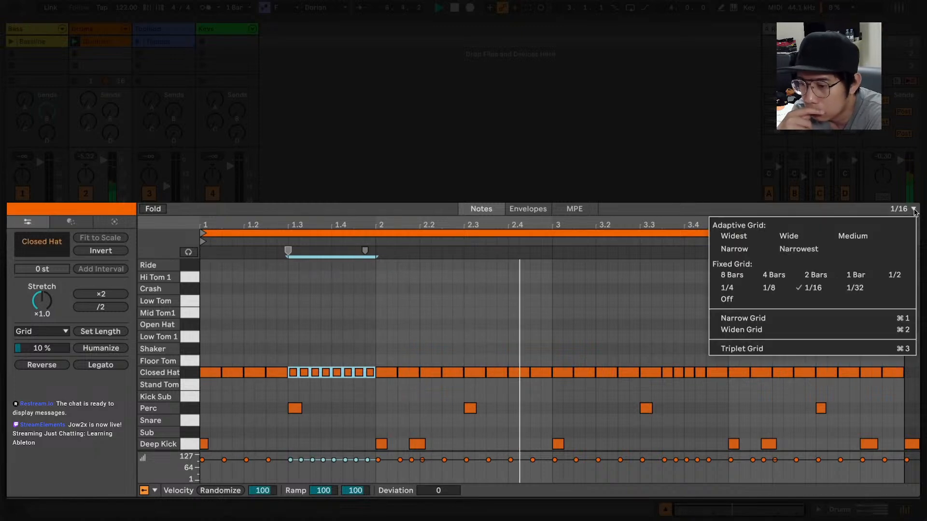
{"action": "left_click", "coordinate": [855, 287]}
{"action": "left_click_drag", "start_coordinate": [871, 348], "coordinate": [897, 377]}
{"action": "key", "text": "ctrl+e"}
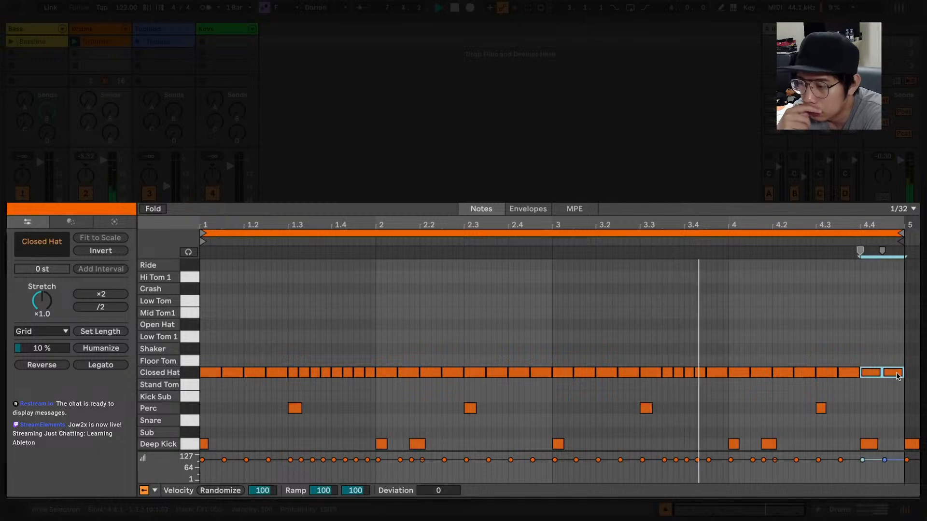
{"action": "left_click", "coordinate": [909, 210]}
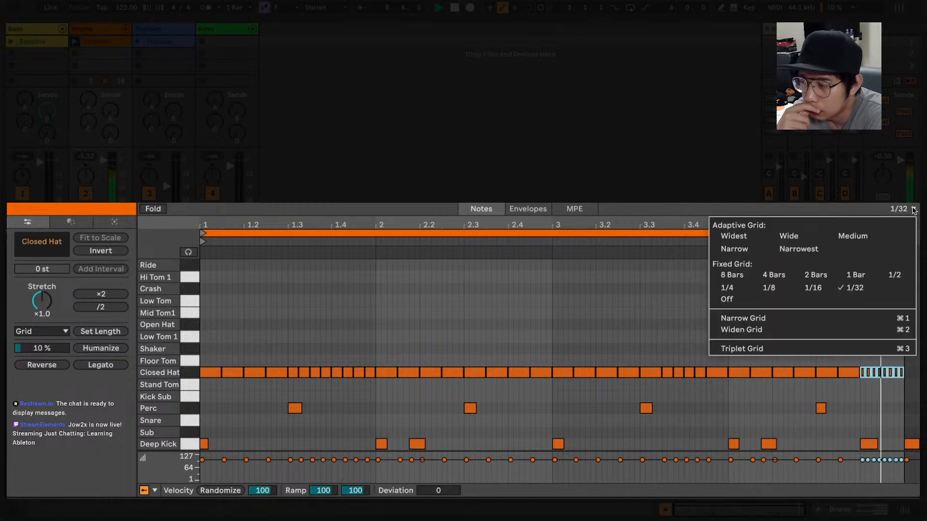
{"action": "left_click", "coordinate": [772, 289]}
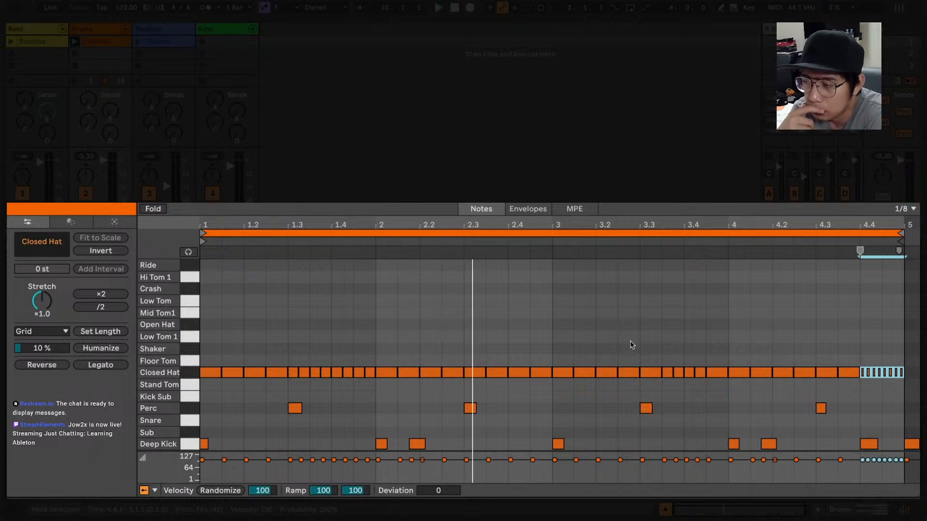
Add a Snare note from 4.2 to 4.4.3, copy it to the Shaker row, and split both at three freely chosen points
{"action": "mouse_move", "coordinate": [697, 398]}
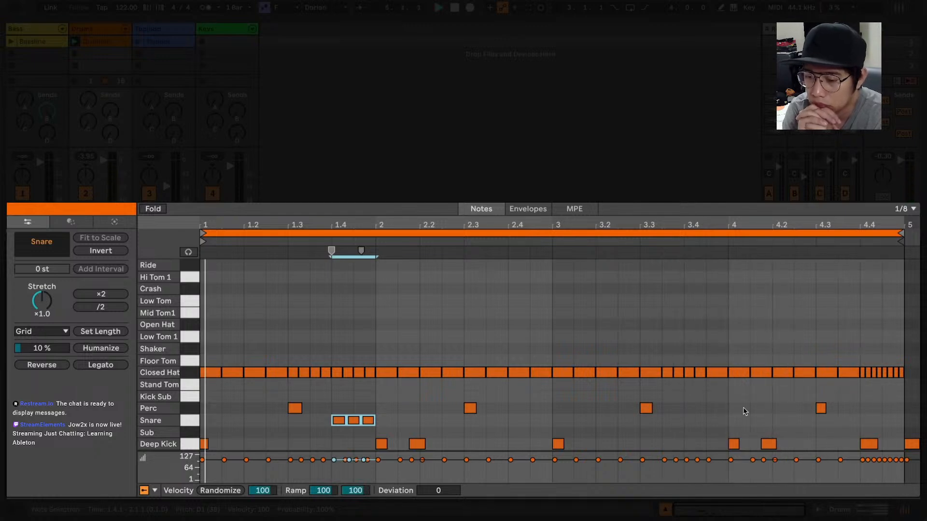
{"action": "double_click", "coordinate": [781, 421]}
{"action": "left_click_drag", "start_coordinate": [794, 422], "coordinate": [827, 347]}
{"action": "left_click", "coordinate": [820, 421], "text": "shift"}
{"action": "left_click", "coordinate": [793, 425]}
{"action": "left_click", "coordinate": [840, 425]}
{"action": "left_click", "coordinate": [865, 425]}
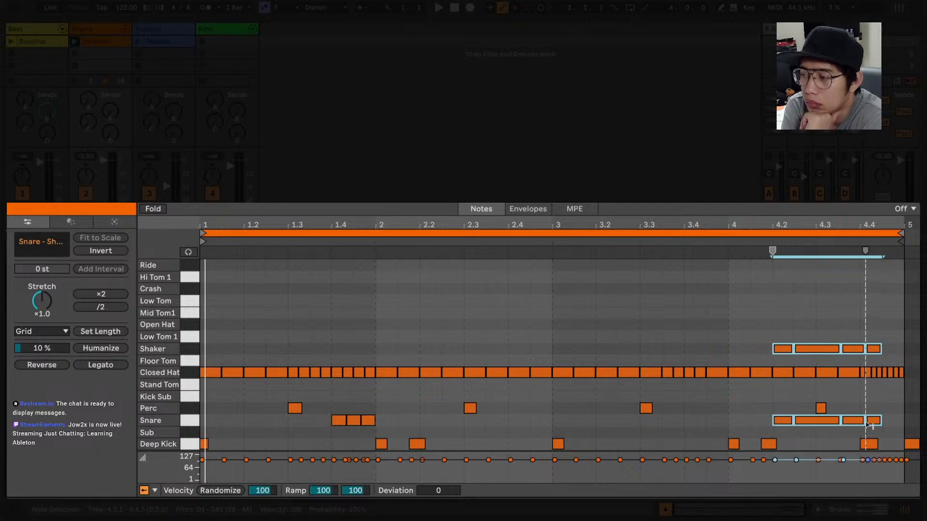
{"action": "key", "text": "space"}
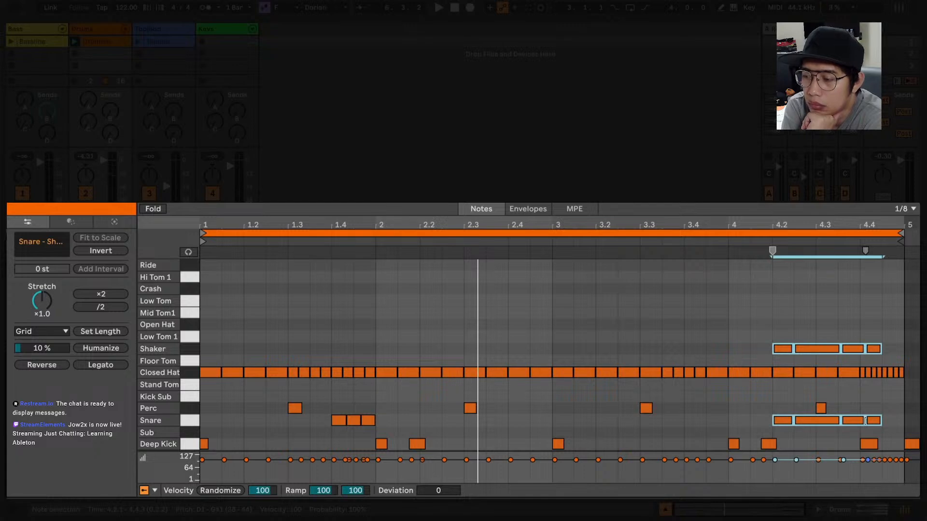
Join the Closed Hat notes from 4.3.3 to 4.4.3 into one, and delete the two at 3.4.3 and bar 4's start
{"action": "left_click_drag", "start_coordinate": [840, 385], "coordinate": [882, 376]}
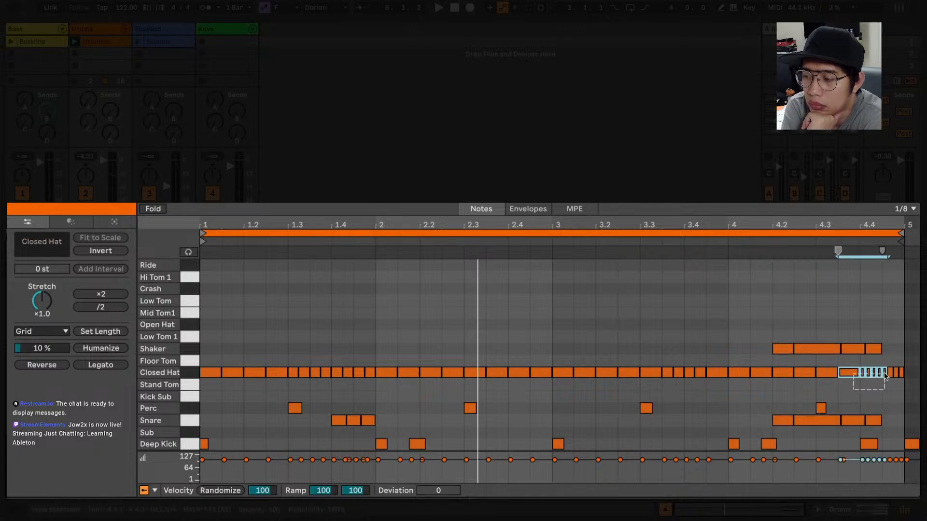
{"action": "key", "text": "ctrl+j"}
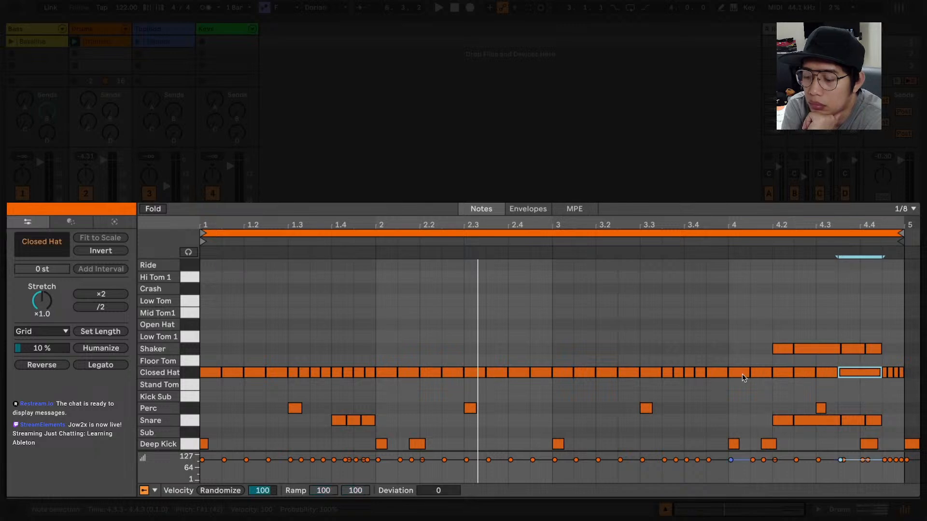
{"action": "left_click", "coordinate": [721, 376]}
{"action": "key", "text": "Delete"}
{"action": "left_click", "coordinate": [739, 374]}
{"action": "key", "text": "Delete"}
Select the Closed Hat notes from 3.3.3 together with the one at 4.1.3, and compress them in time so the last starts at 3.4.3
{"action": "left_click_drag", "start_coordinate": [724, 360], "coordinate": [670, 389]}
{"action": "left_click", "coordinate": [760, 374], "text": "shift"}
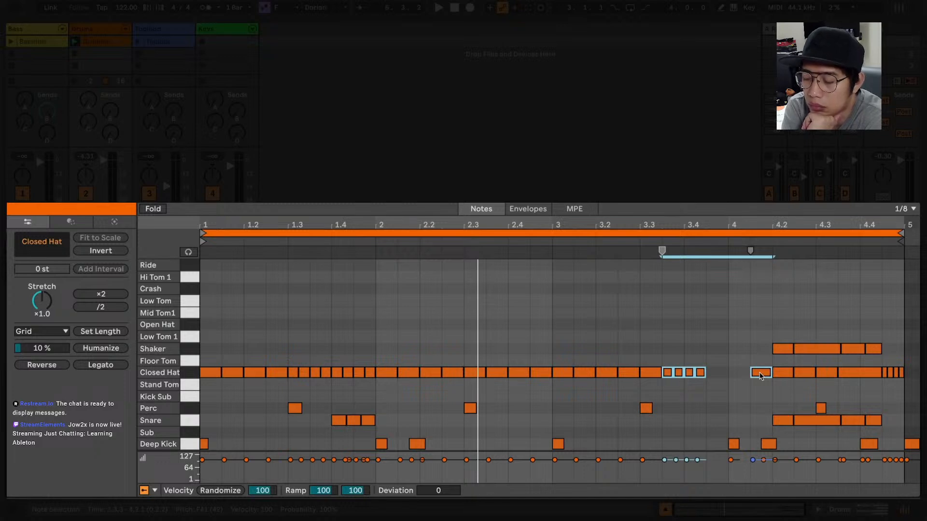
{"action": "mouse_move", "coordinate": [751, 265]}
{"action": "left_mouse_down"}
{"action": "mouse_move", "coordinate": [695, 270]}
{"action": "mouse_move", "coordinate": [751, 272]}
{"action": "left_mouse_up"}
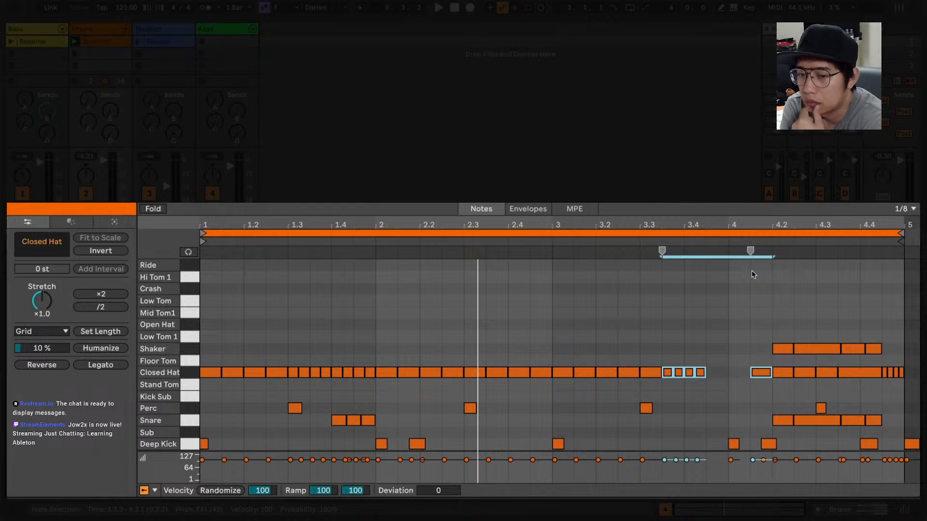
{"action": "mouse_move", "coordinate": [750, 251]}
{"action": "left_mouse_down"}
{"action": "mouse_move", "coordinate": [706, 255]}
{"action": "mouse_move", "coordinate": [715, 262]}
{"action": "left_mouse_up"}
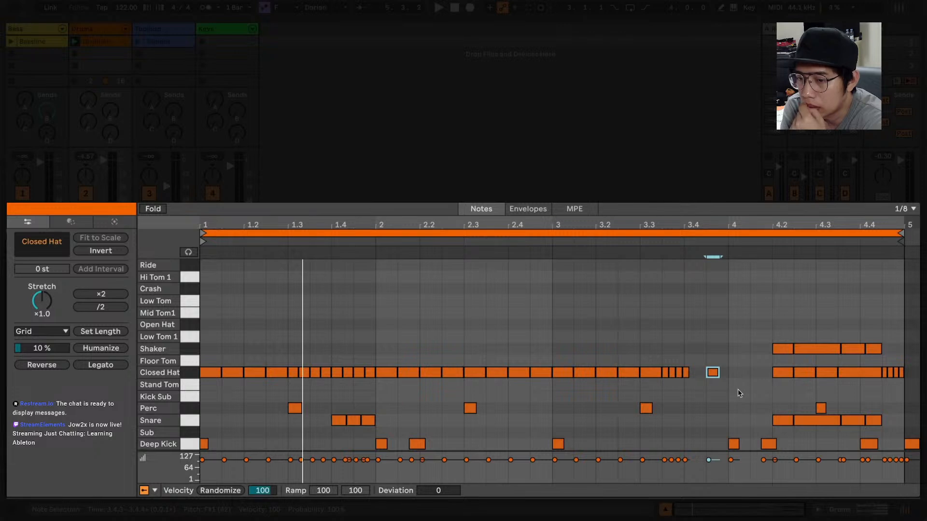
Select together the notes from 4.2 to 4.4.3, the short Closed Hats at 3.3.3, the Closed Hats from 1.3 and the Snares from 1.4
{"action": "left_click_drag", "start_coordinate": [759, 336], "coordinate": [908, 357]}
{"action": "left_click_drag", "start_coordinate": [767, 367], "coordinate": [869, 377]}
{"action": "left_click_drag", "start_coordinate": [766, 415], "coordinate": [881, 426]}
{"action": "left_click_drag", "start_coordinate": [662, 354], "coordinate": [691, 391]}
{"action": "left_click_drag", "start_coordinate": [290, 354], "coordinate": [368, 383]}
{"action": "left_click_drag", "start_coordinate": [338, 403], "coordinate": [372, 430]}
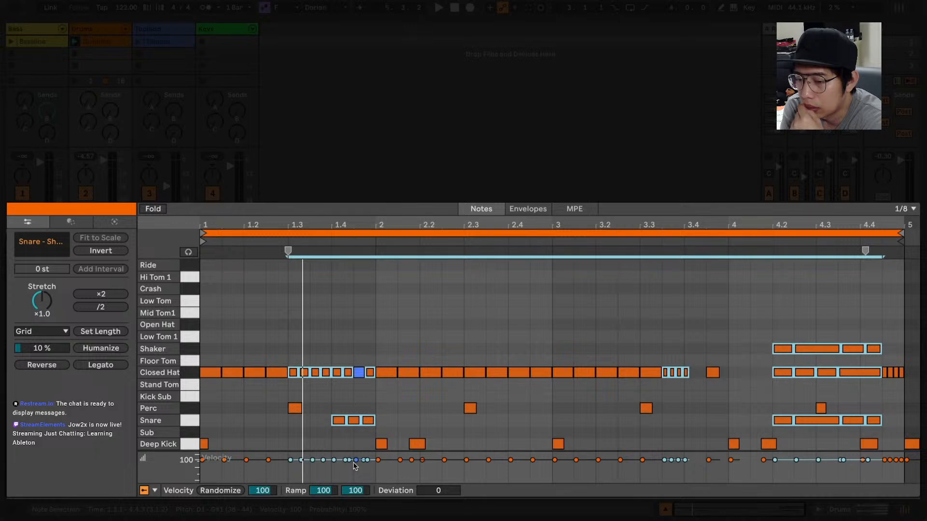
Invert the note selection back and forth, and lower the velocity of the originally selected notes to 82
{"action": "key", "text": "ctrl+shift+a"}
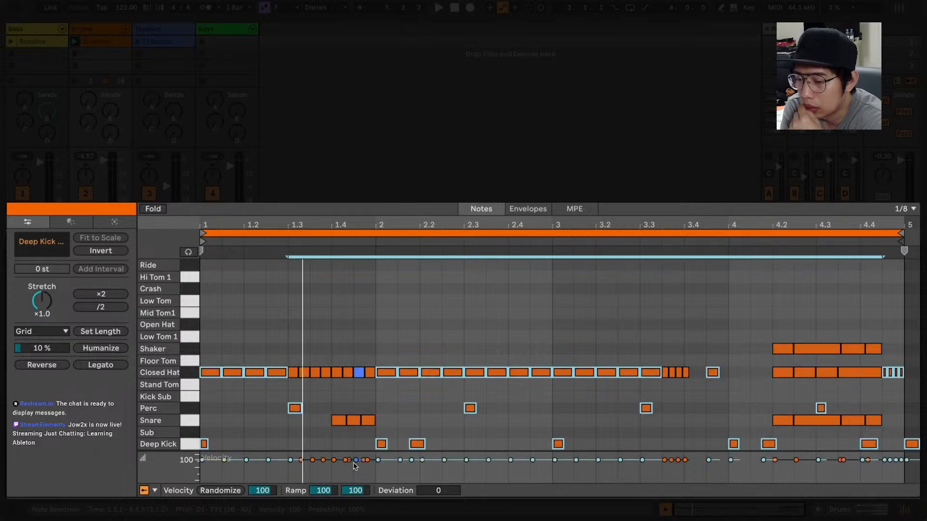
{"action": "key", "text": "ctrl+shift+a"}
{"action": "key", "text": "ctrl+shift+a"}
{"action": "key", "text": "ctrl+shift+a"}
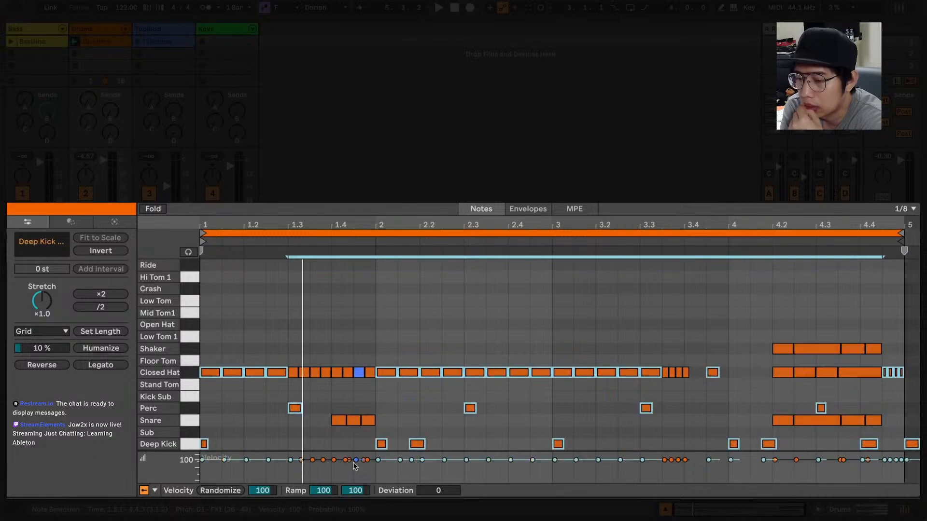
{"action": "left_click_drag", "start_coordinate": [301, 460], "coordinate": [300, 463]}
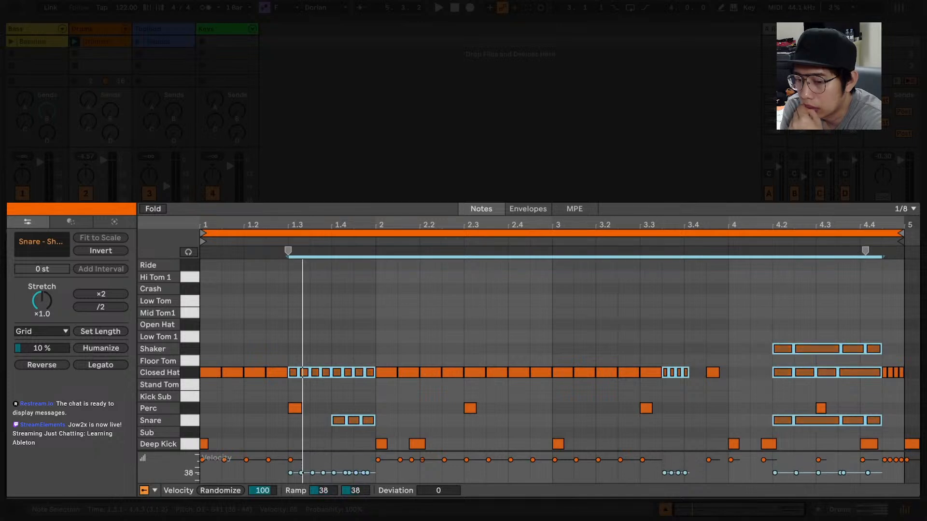
{"action": "key", "text": "ctrl+shift+a"}
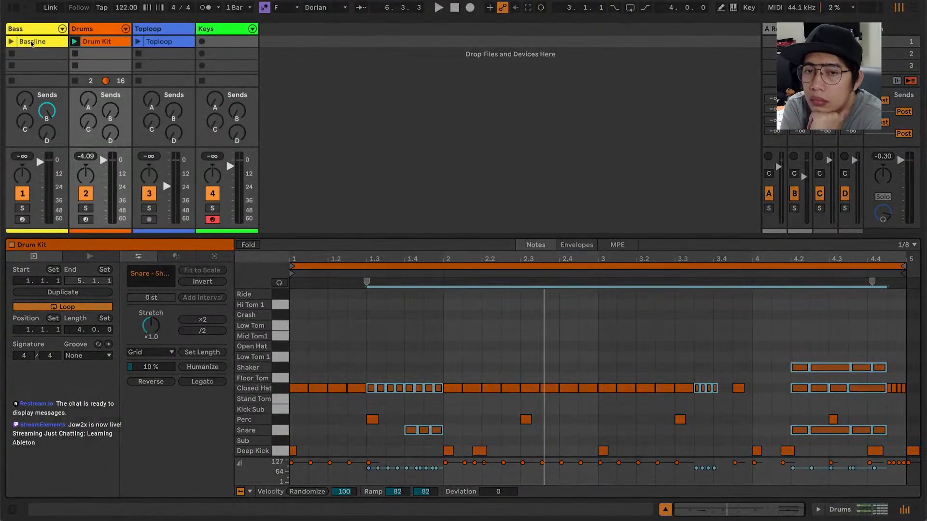
Copy the Bassline clip from the Bass track to the Keys track, and show only the scale's pitches in its note editor
{"action": "left_click", "coordinate": [32, 44]}
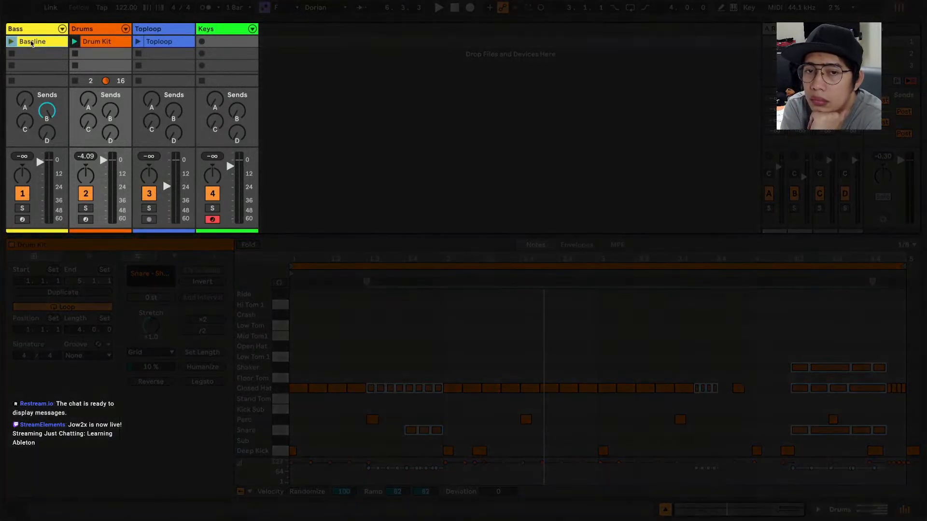
{"action": "left_click_drag", "start_coordinate": [32, 43], "coordinate": [220, 41]}
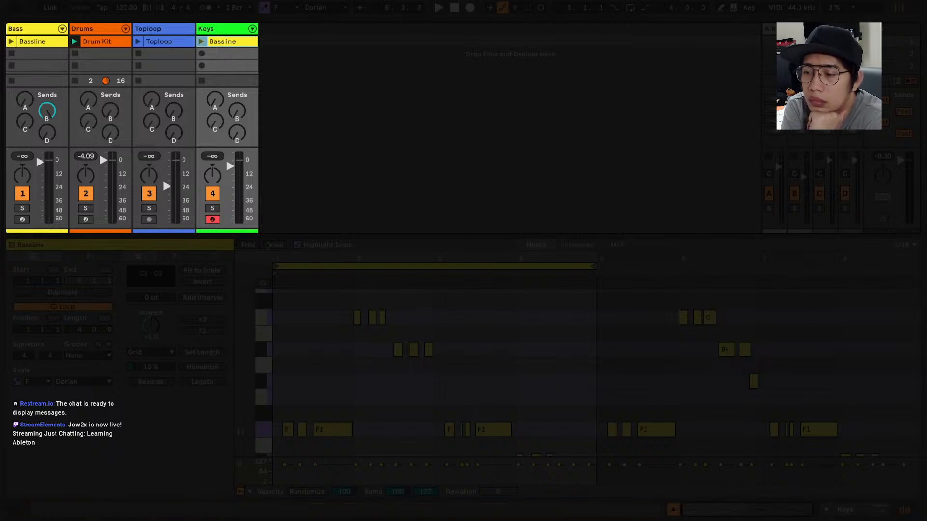
{"action": "left_click", "coordinate": [274, 246]}
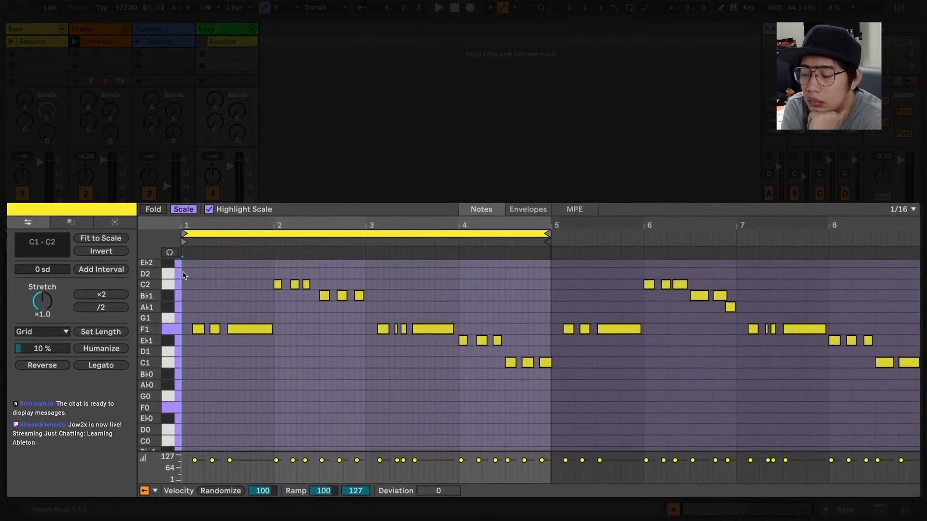
Fit the notes of bars 1–2, 3–4, 5–6 and 7–8 to their time ranges, turning each pair of bars into one sustained chord
{"action": "left_click_drag", "start_coordinate": [182, 270], "coordinate": [365, 362]}
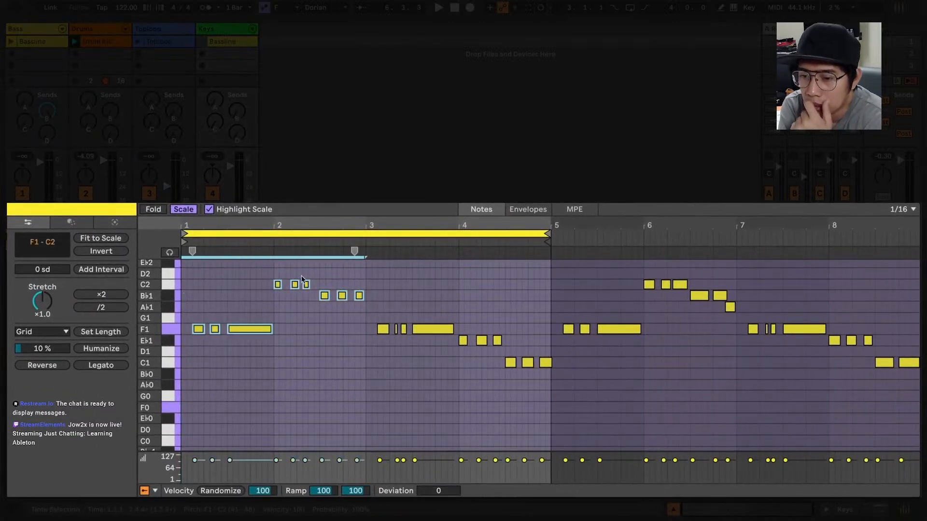
{"action": "right_click", "coordinate": [307, 285]}
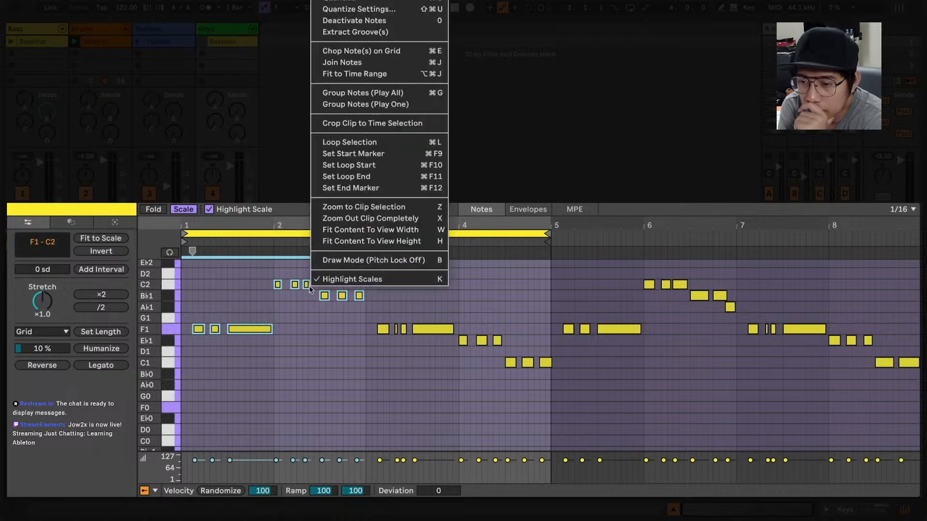
{"action": "left_click", "coordinate": [344, 74]}
{"action": "left_click_drag", "start_coordinate": [381, 269], "coordinate": [549, 400]}
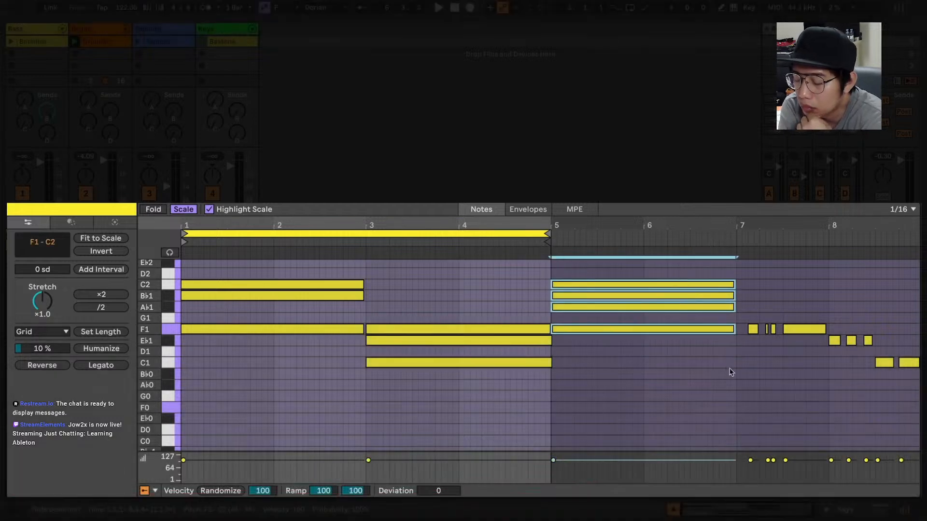
{"action": "left_click_drag", "start_coordinate": [742, 285], "coordinate": [913, 418]}
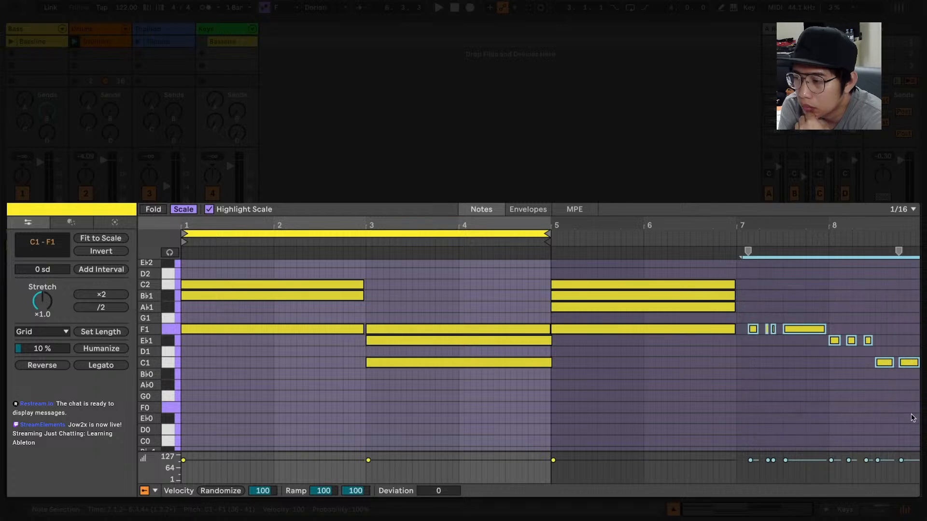
{"action": "key", "text": "Left"}
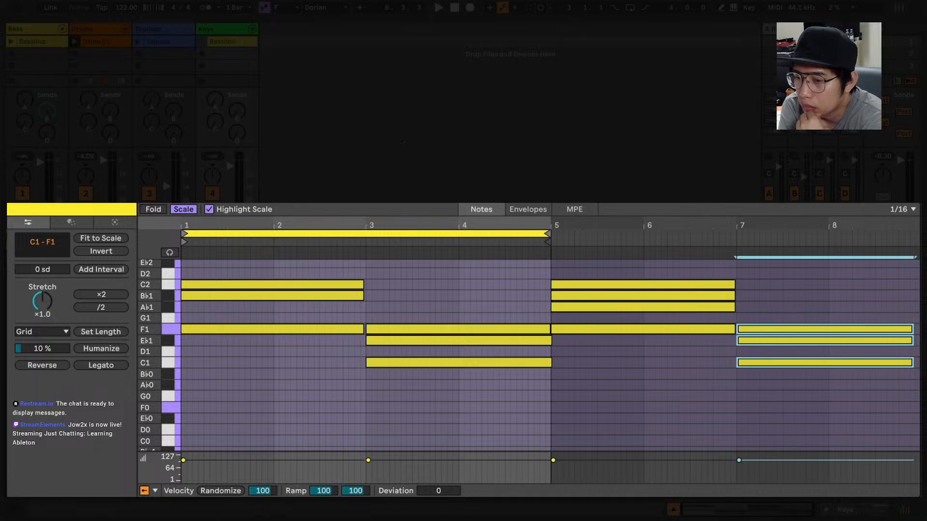
Stop the Drums track, launch the Keys Bassline clip, chop all its notes along the 1/16 grid and play it
{"action": "left_click", "coordinate": [74, 84]}
{"action": "left_click", "coordinate": [202, 42]}
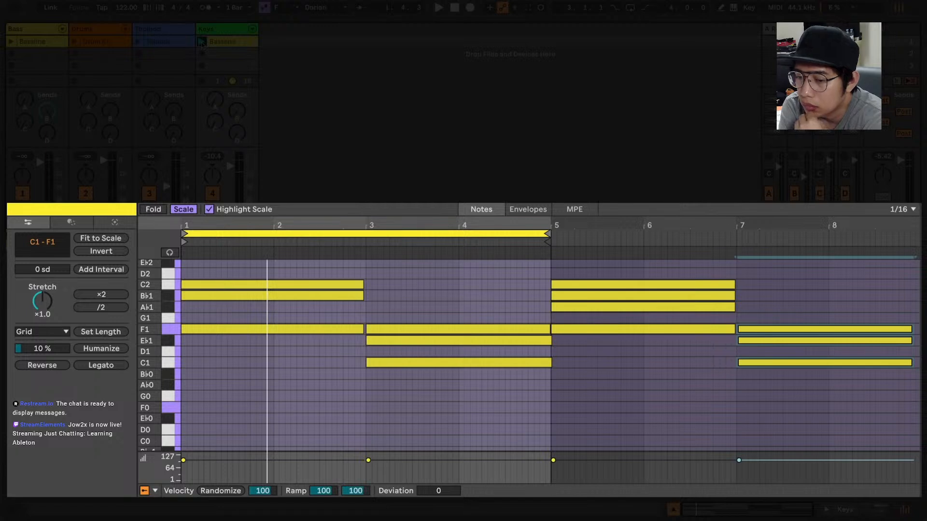
{"action": "left_click", "coordinate": [911, 211]}
{"action": "left_click", "coordinate": [911, 211]}
{"action": "left_click", "coordinate": [874, 289]}
{"action": "key", "text": "ctrl+a"}
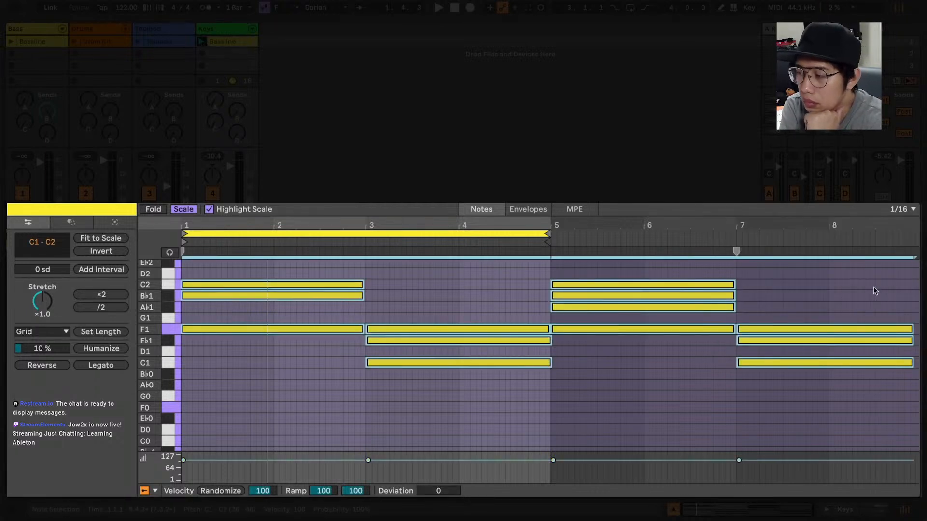
{"action": "key", "text": "ctrl+e"}
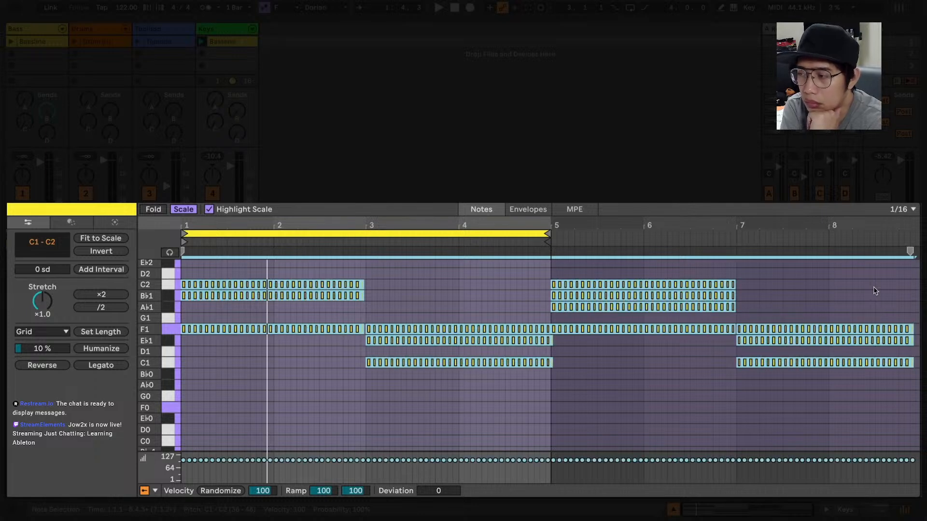
{"action": "key", "text": "space"}
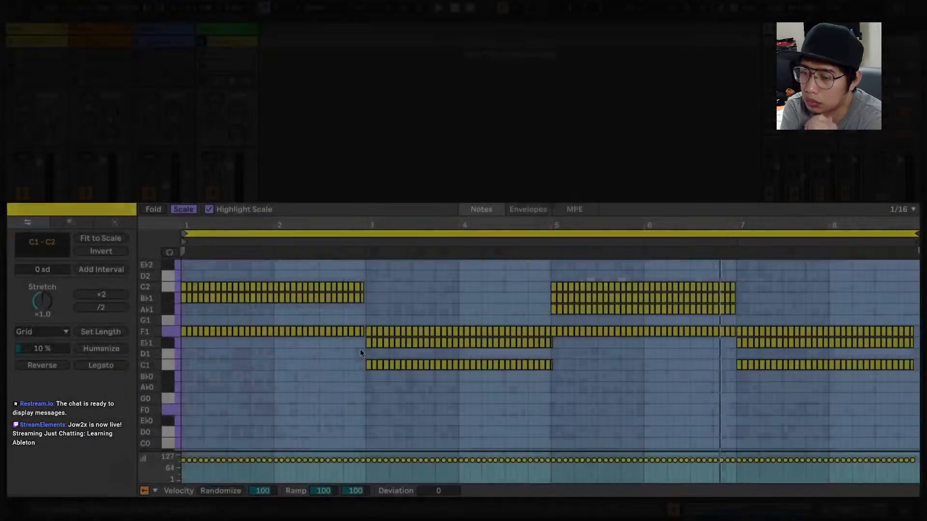
Randomize the velocities of the notes in bars 1–2 by an amount of 50 and in bars 5–6 by 116
{"action": "left_click_drag", "start_coordinate": [361, 349], "coordinate": [183, 282]}
{"action": "left_click", "coordinate": [215, 491]}
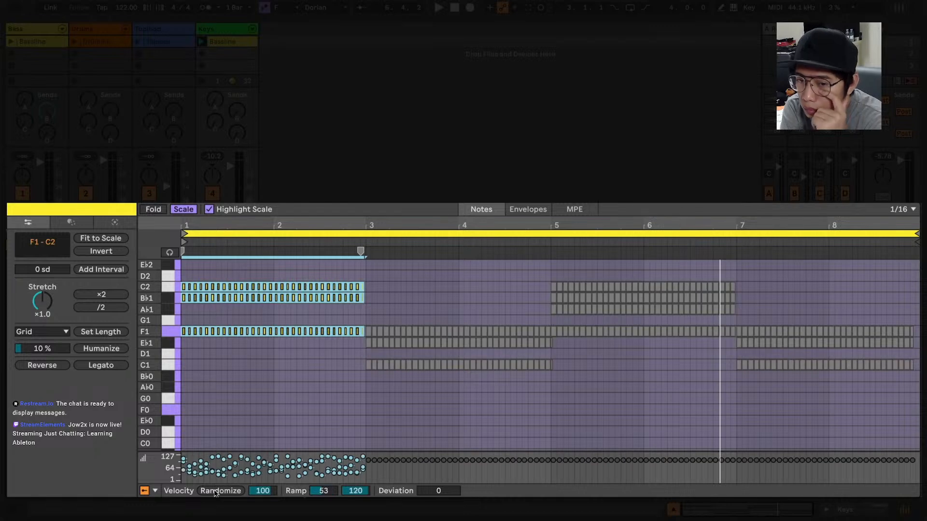
{"action": "left_click_drag", "start_coordinate": [262, 491], "coordinate": [263, 515]}
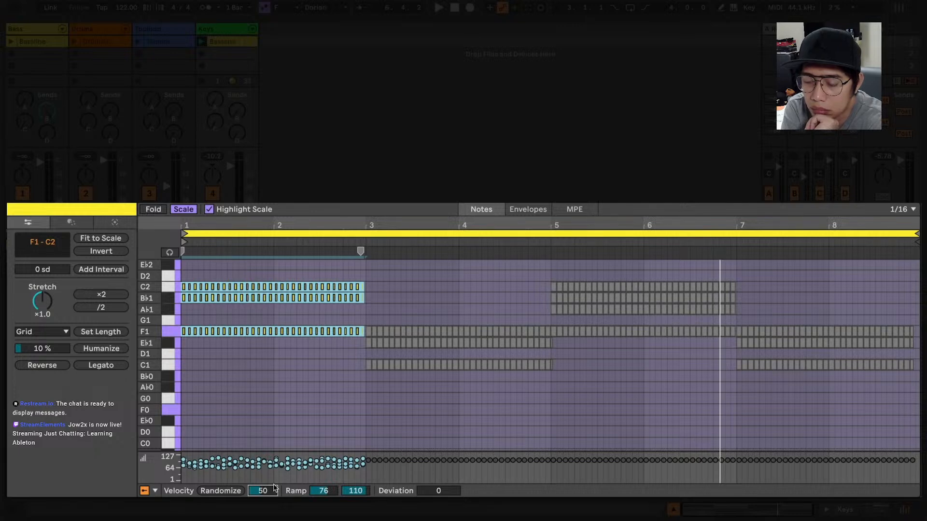
{"action": "left_click_drag", "start_coordinate": [557, 273], "coordinate": [731, 372]}
{"action": "left_click", "coordinate": [220, 490]}
{"action": "left_click_drag", "start_coordinate": [263, 491], "coordinate": [263, 468]}
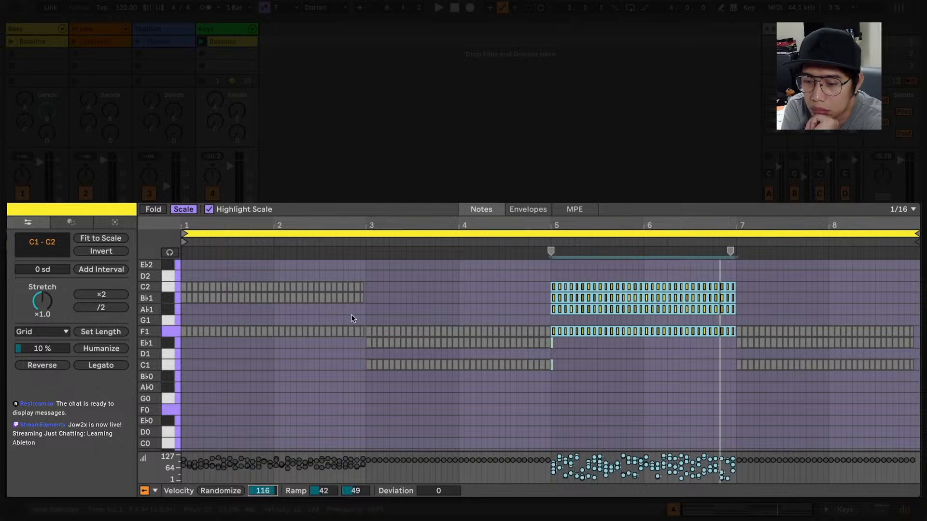
Ramp the velocities of bars 3–4 from low up to 100 and of bars 7–8 from 100 down to 3, and play the clip
{"action": "left_click_drag", "start_coordinate": [368, 309], "coordinate": [546, 398]}
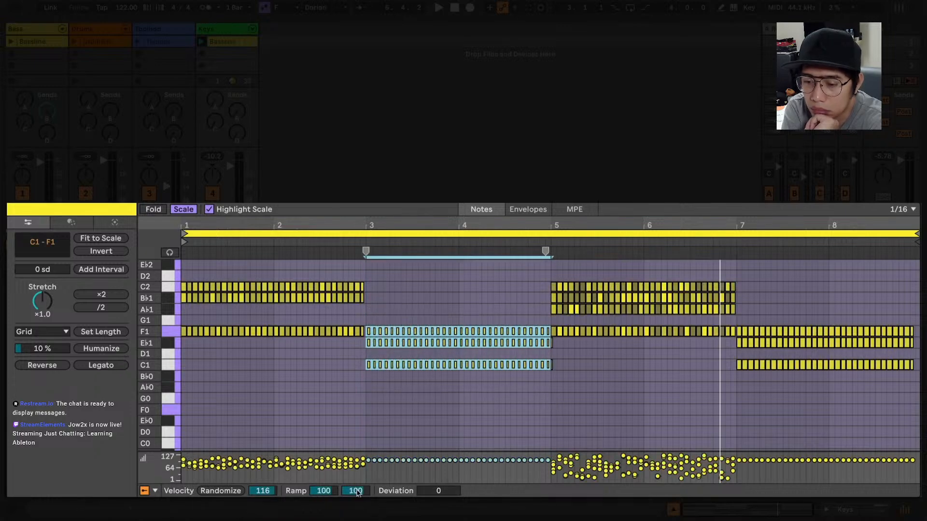
{"action": "left_click_drag", "start_coordinate": [324, 491], "coordinate": [324, 514]}
{"action": "left_click_drag", "start_coordinate": [740, 303], "coordinate": [919, 406]}
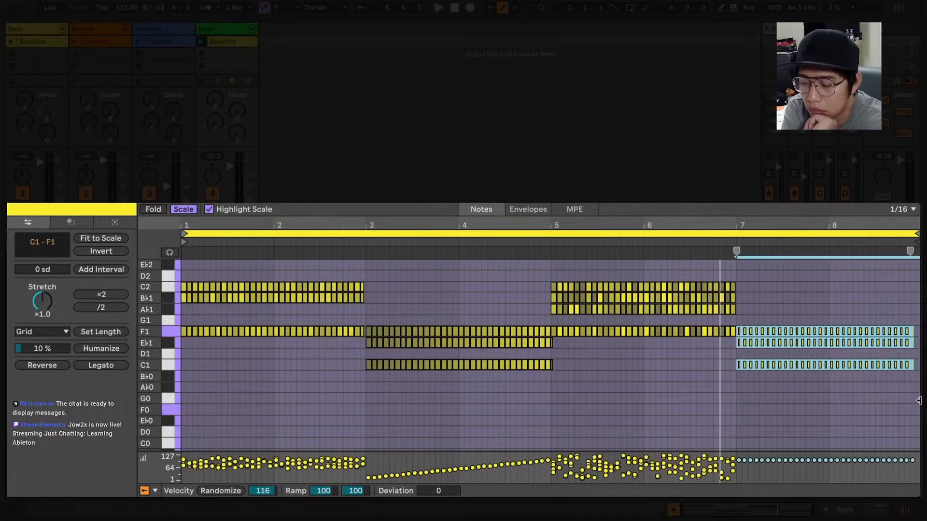
{"action": "left_click_drag", "start_coordinate": [359, 493], "coordinate": [359, 517]}
{"action": "key", "text": "ctrl+a"}
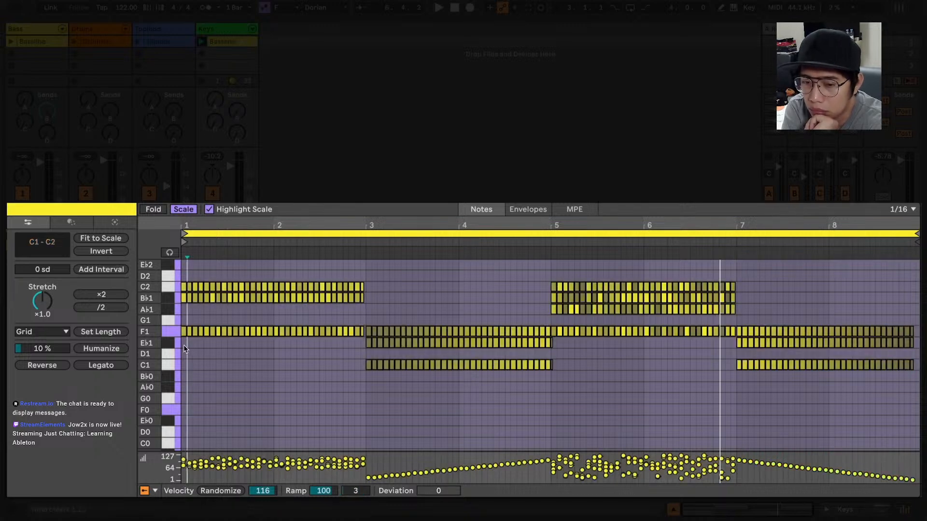
{"action": "key", "text": "space"}
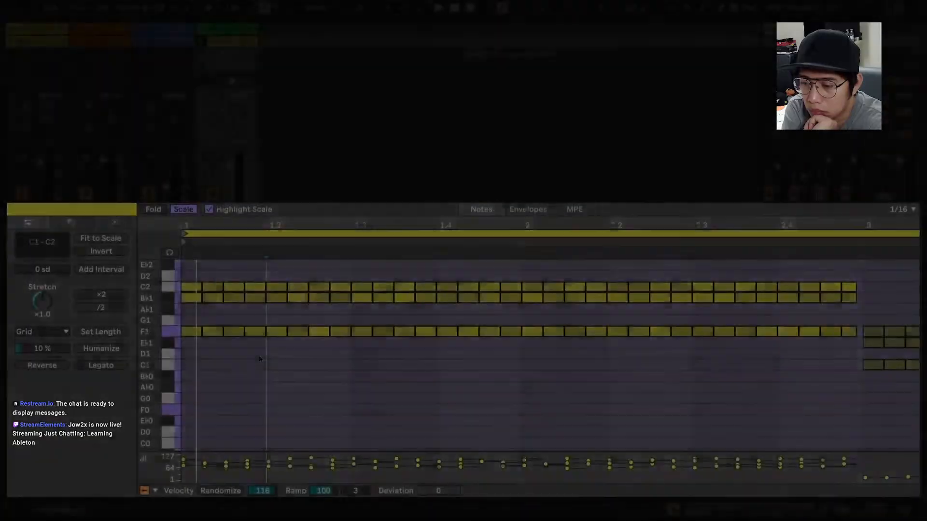
Select all notes in the first beat of bar 1, adjust their velocities together, and set them all to 120
{"action": "left_click_drag", "start_coordinate": [260, 356], "coordinate": [173, 271]}
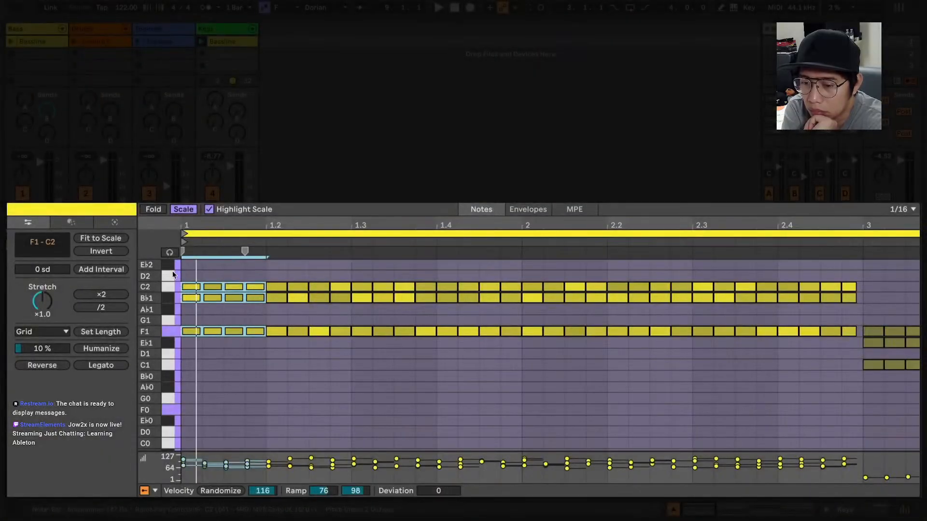
{"action": "left_click_drag", "start_coordinate": [232, 337], "coordinate": [232, 336]}
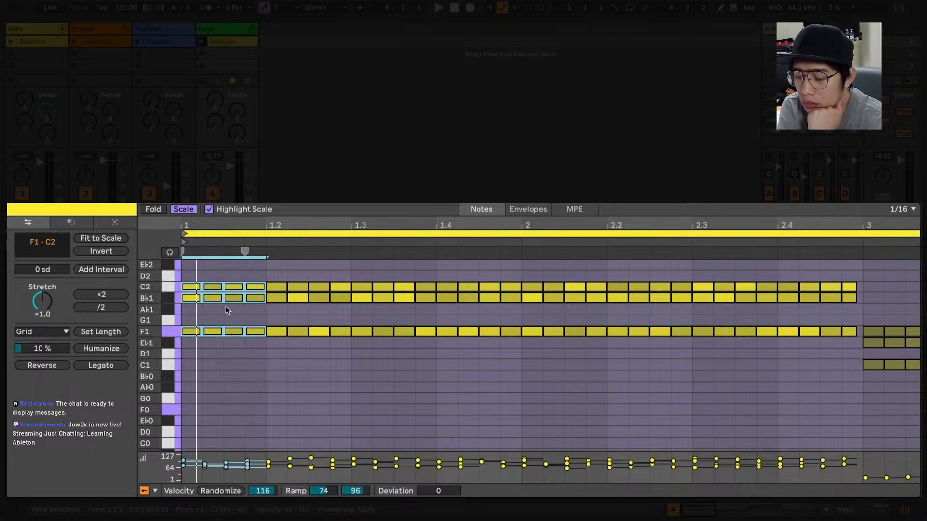
{"action": "left_click_drag", "start_coordinate": [233, 337], "coordinate": [233, 337]}
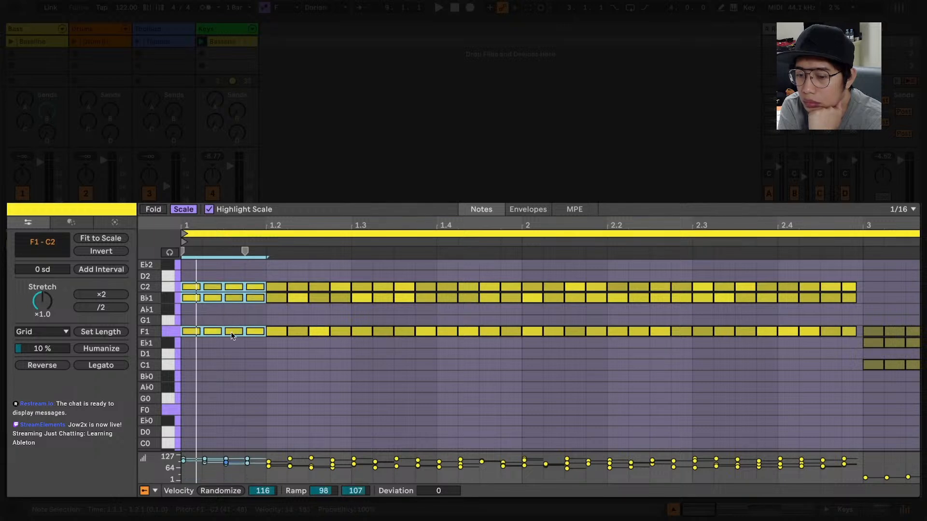
{"action": "type", "text": "120"}
{"action": "key", "text": "Return"}
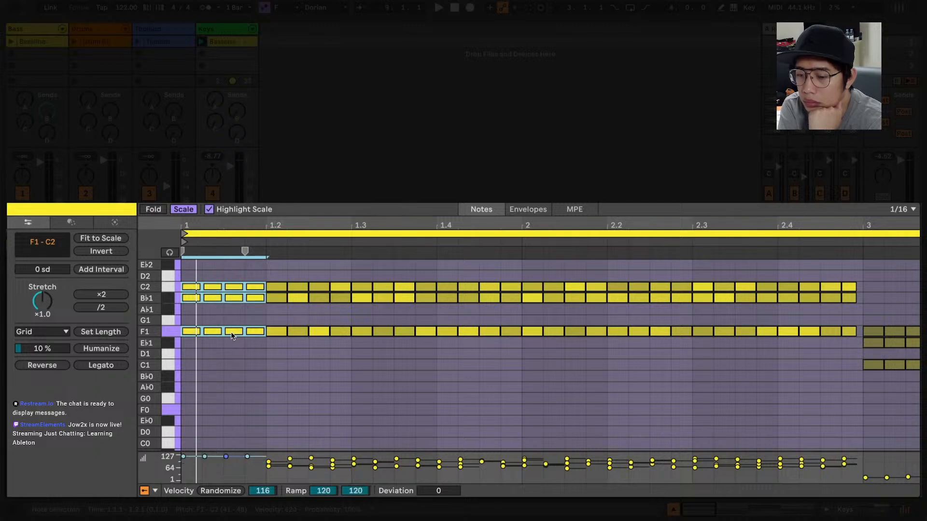
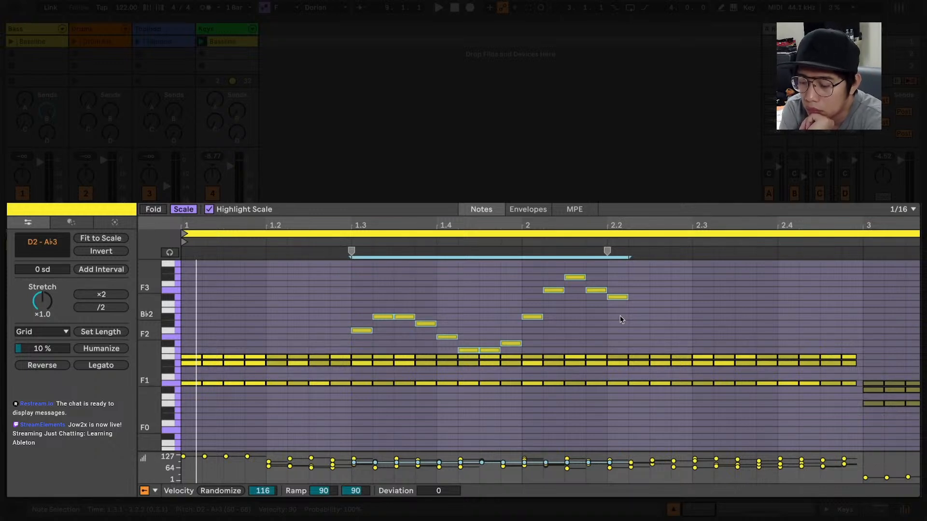
Zoom in on the selected melody notes and back out, and fold the note editor to the pitches in use
{"action": "key", "text": "z"}
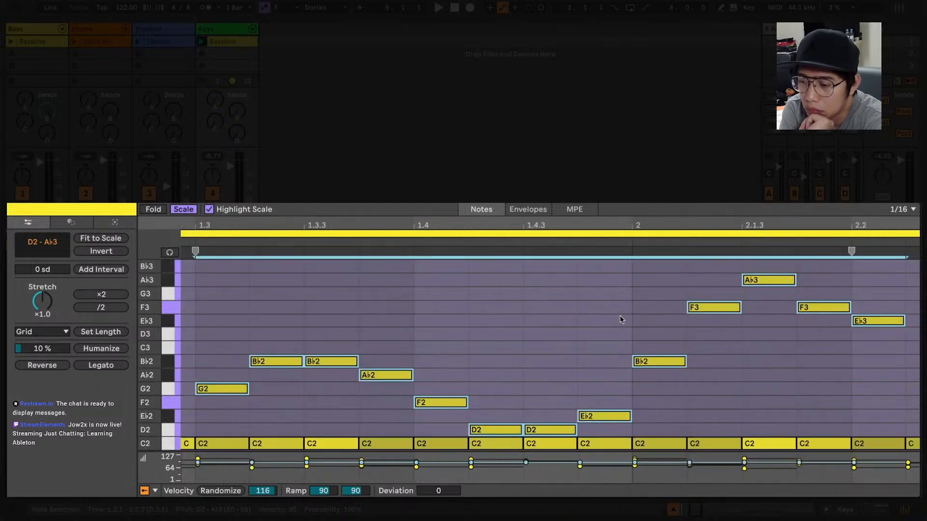
{"action": "key", "text": "x"}
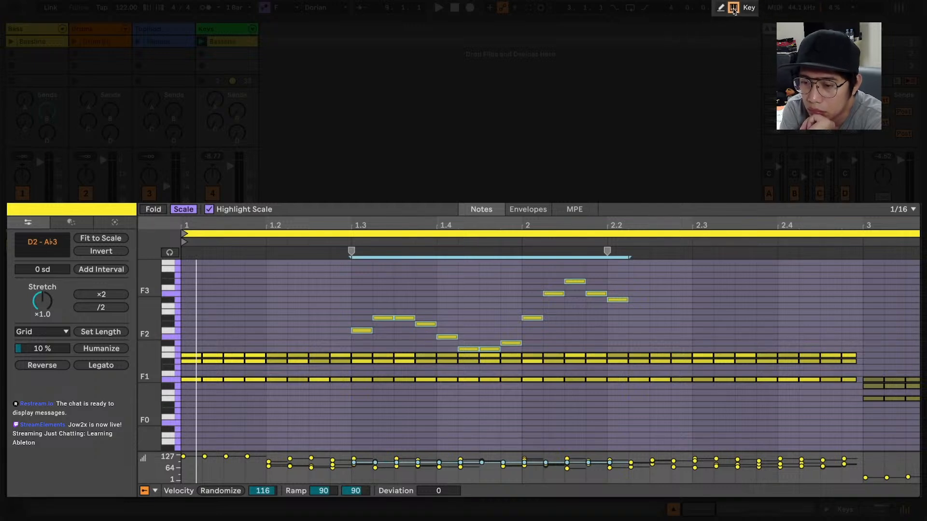
{"action": "key", "text": "f"}
{"action": "key", "text": "f"}
{"action": "key", "text": "f"}
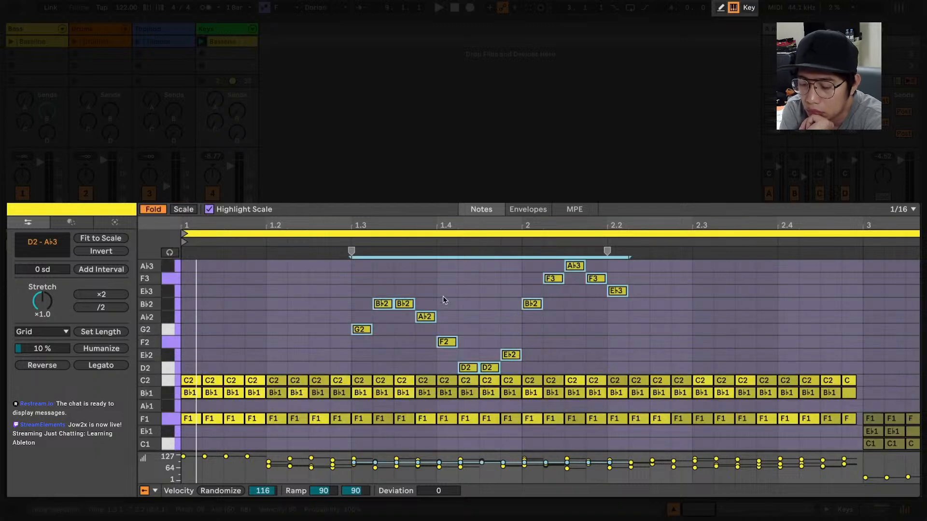
Unfold the note editor to show all pitches and fold it back to the pitches in use
{"action": "key", "text": "f"}
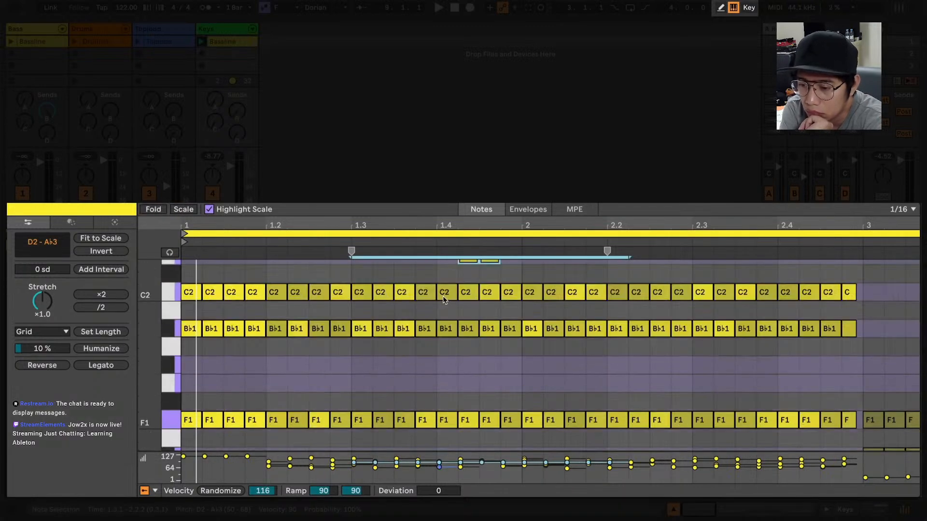
{"action": "key", "text": "f"}
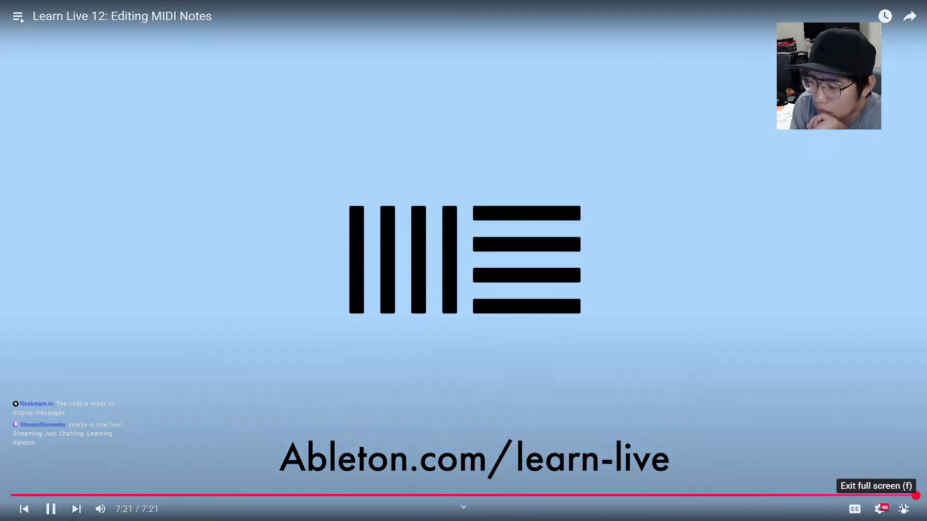
Leave full screen, look over the playlist, and show the video "What's new in Live 12.1?" in full screen
{"action": "left_click", "coordinate": [904, 509]}
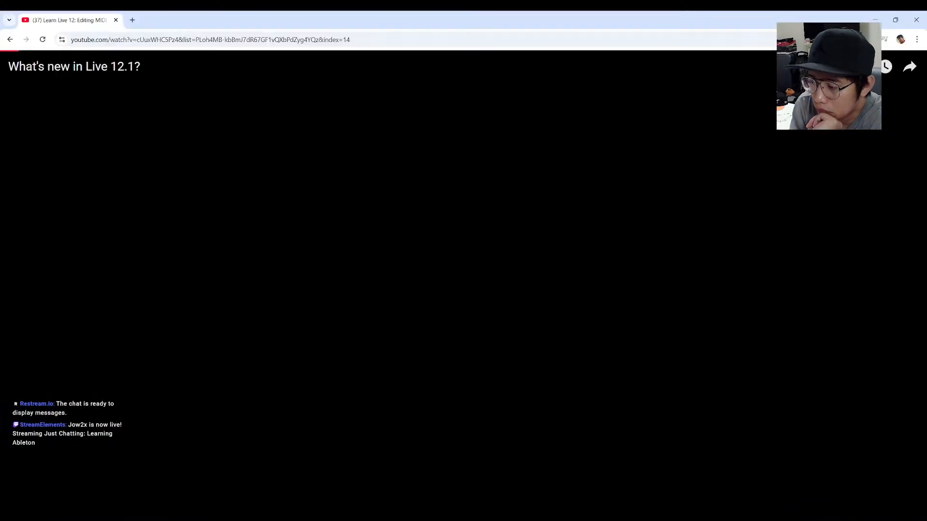
{"action": "scroll", "coordinate": [807, 311], "scroll_direction": "down", "scroll_amount": 4}
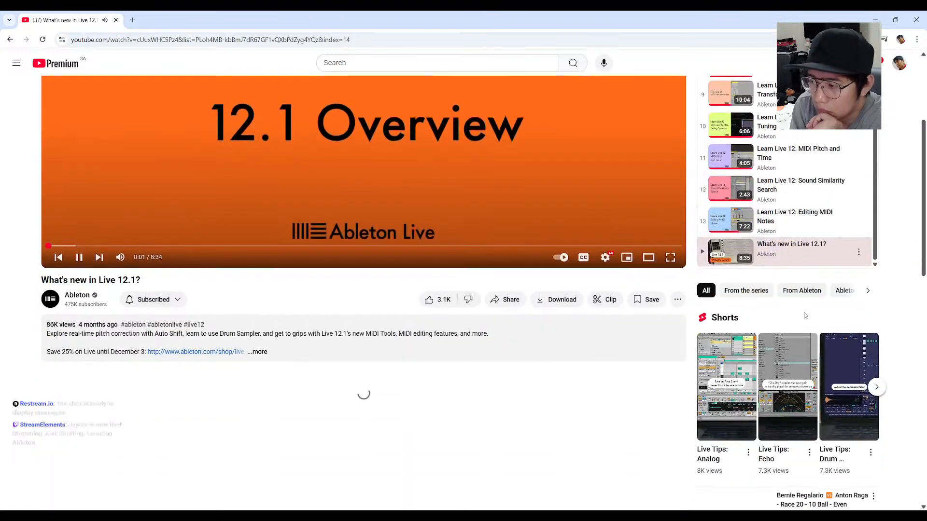
{"action": "scroll", "coordinate": [802, 243], "scroll_direction": "up", "scroll_amount": 1}
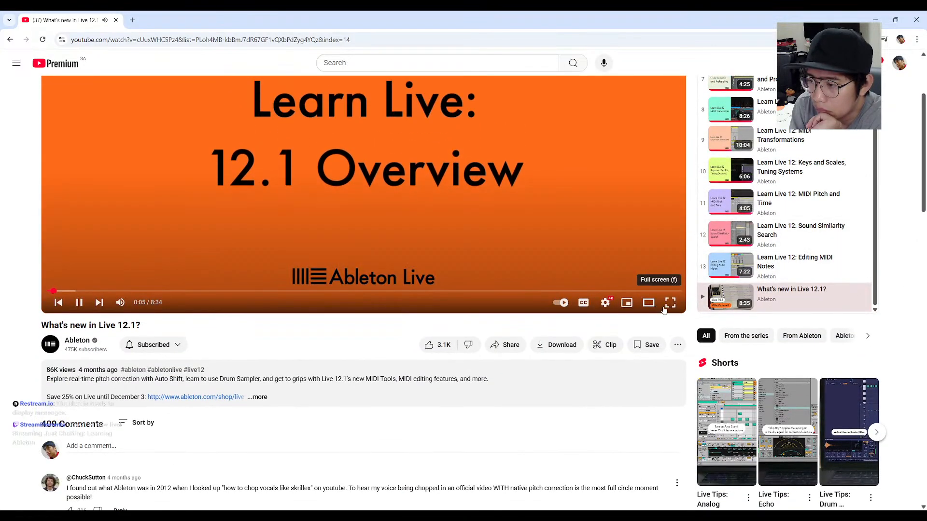
{"action": "left_click", "coordinate": [669, 304]}
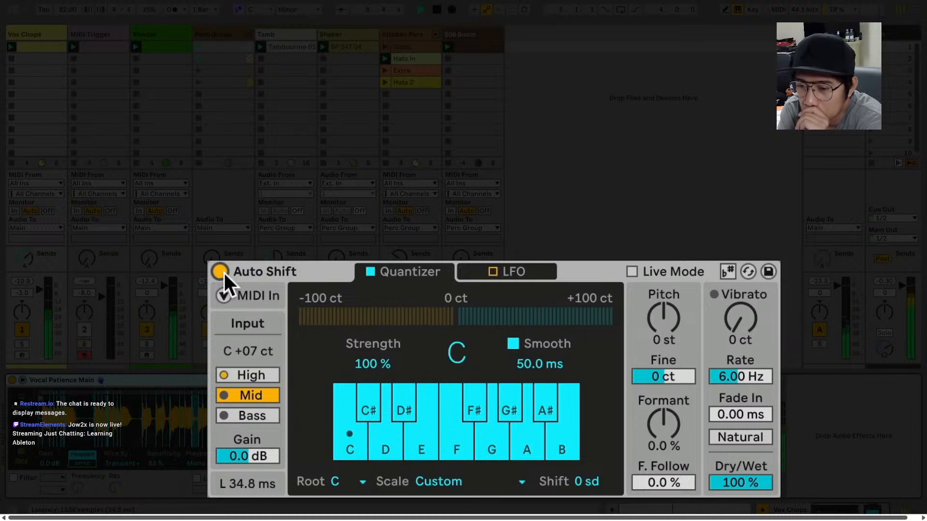
Make Auto Shift follow the current scale, and set Smooth to 0.00 ms with Strength at 100 %
{"action": "left_click", "coordinate": [728, 272]}
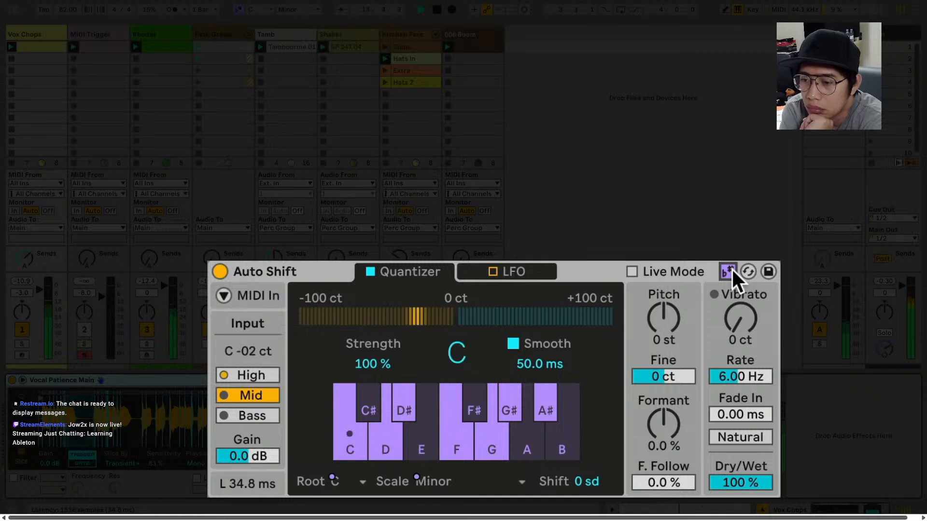
{"action": "left_click_drag", "start_coordinate": [534, 368], "coordinate": [534, 425]}
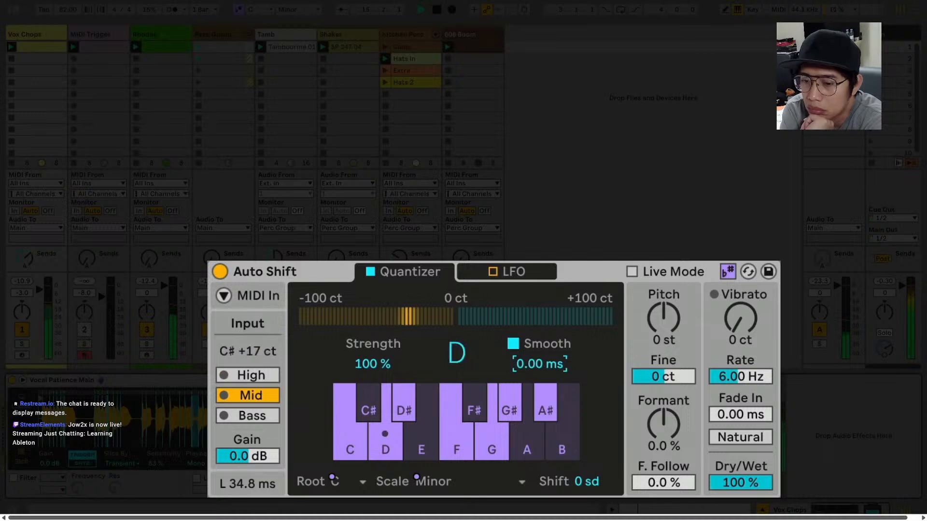
{"action": "mouse_move", "coordinate": [375, 367]}
{"action": "left_mouse_down"}
{"action": "mouse_move", "coordinate": [375, 422]}
{"action": "mouse_move", "coordinate": [375, 374]}
{"action": "left_mouse_up"}
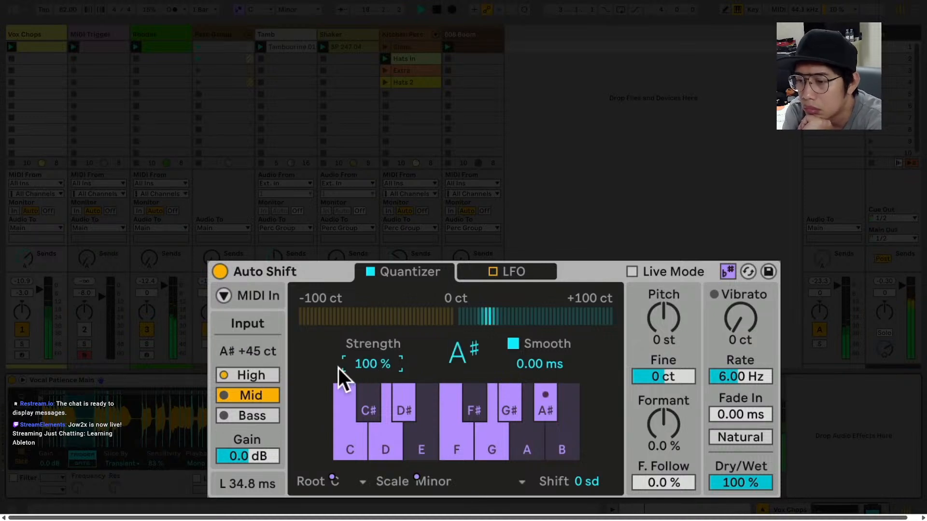
{"action": "left_click", "coordinate": [308, 366]}
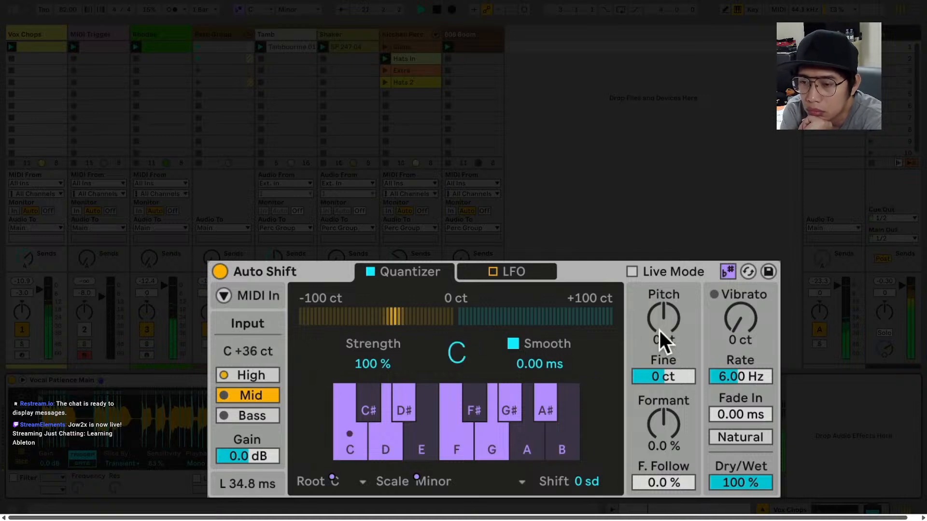
Try a pitch shift of -5 st in Auto Shift, set Formant to -27 %, and reset the pitch to 0 st
{"action": "left_click_drag", "start_coordinate": [668, 351], "coordinate": [668, 376]}
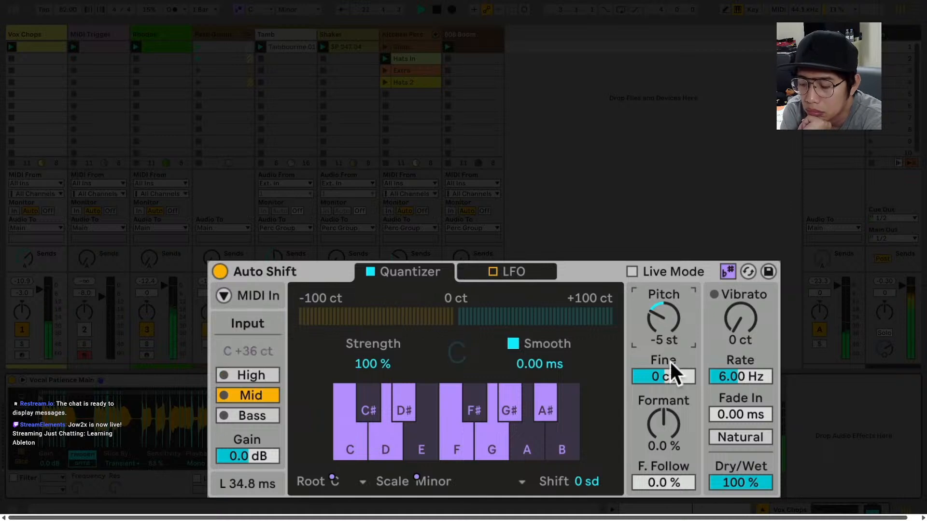
{"action": "mouse_move", "coordinate": [666, 421]}
{"action": "left_mouse_down"}
{"action": "mouse_move", "coordinate": [666, 386]}
{"action": "mouse_move", "coordinate": [667, 464]}
{"action": "mouse_move", "coordinate": [666, 434]}
{"action": "left_mouse_up"}
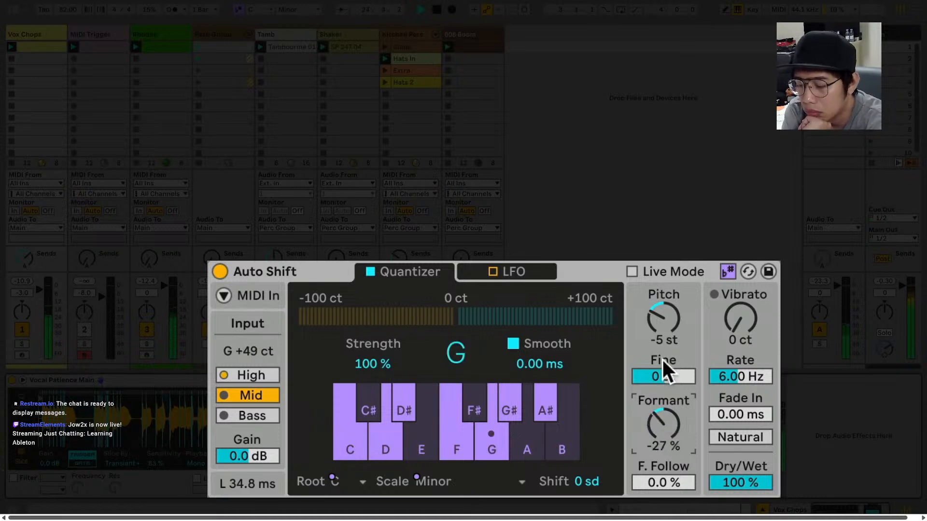
{"action": "left_click", "coordinate": [663, 324]}
{"action": "key", "text": "Delete"}
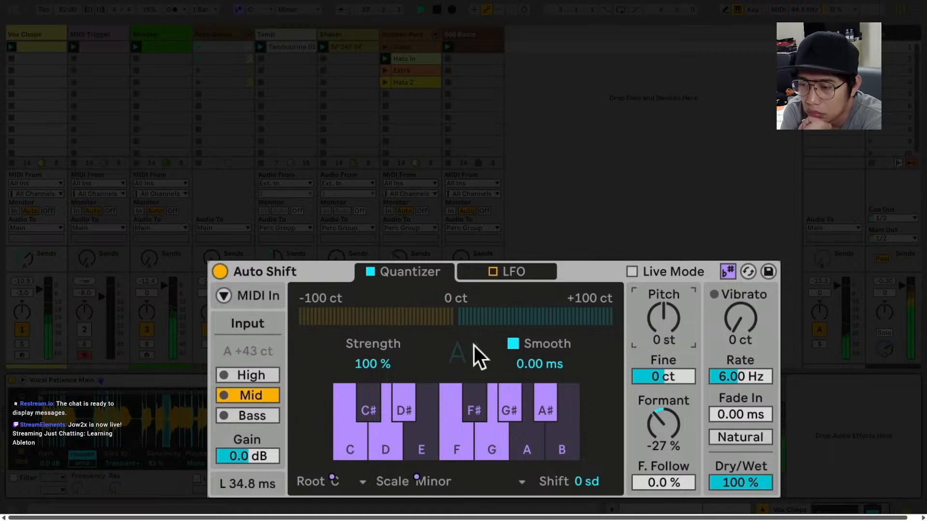
Turn on Auto Shift's MIDI input from the MIDI Trigger track in Poly mode, and deactivate the Vox Chops track
{"action": "left_click", "coordinate": [227, 294]}
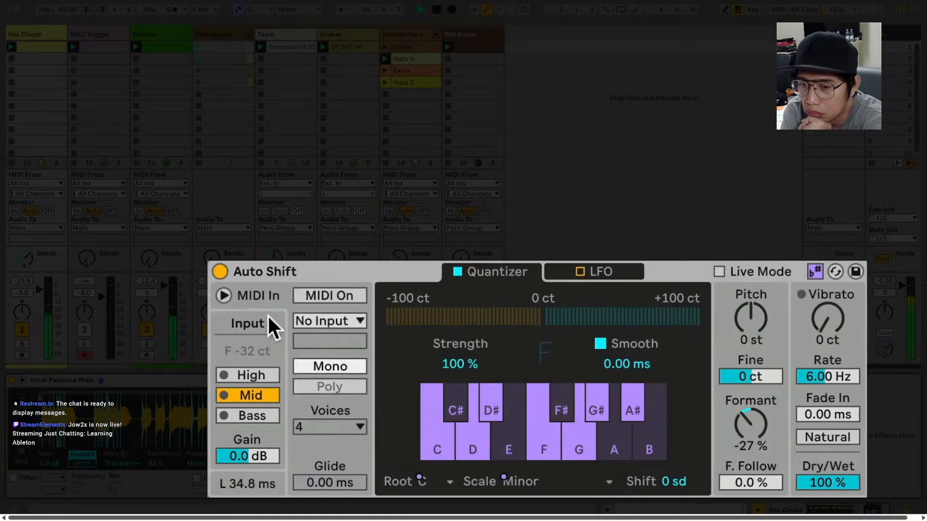
{"action": "left_click", "coordinate": [333, 296]}
{"action": "left_click", "coordinate": [352, 320]}
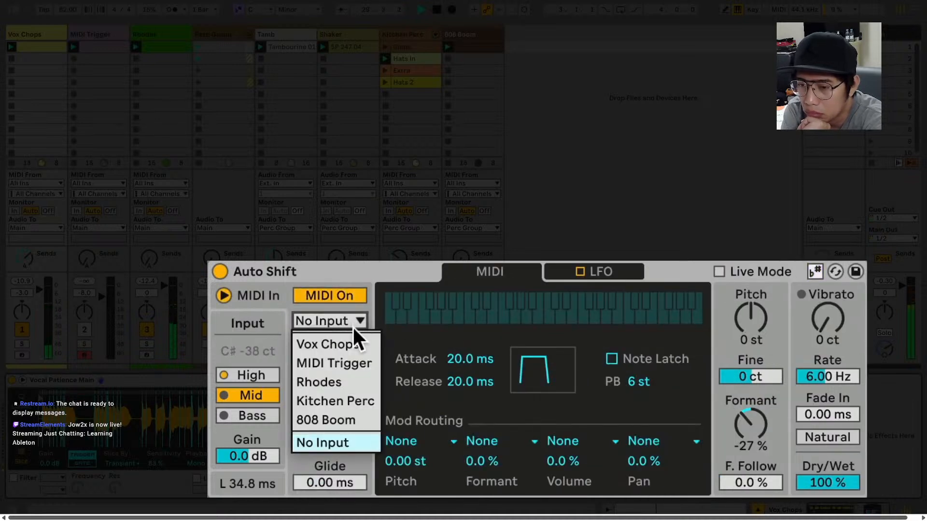
{"action": "left_click", "coordinate": [355, 360]}
{"action": "left_click", "coordinate": [355, 386]}
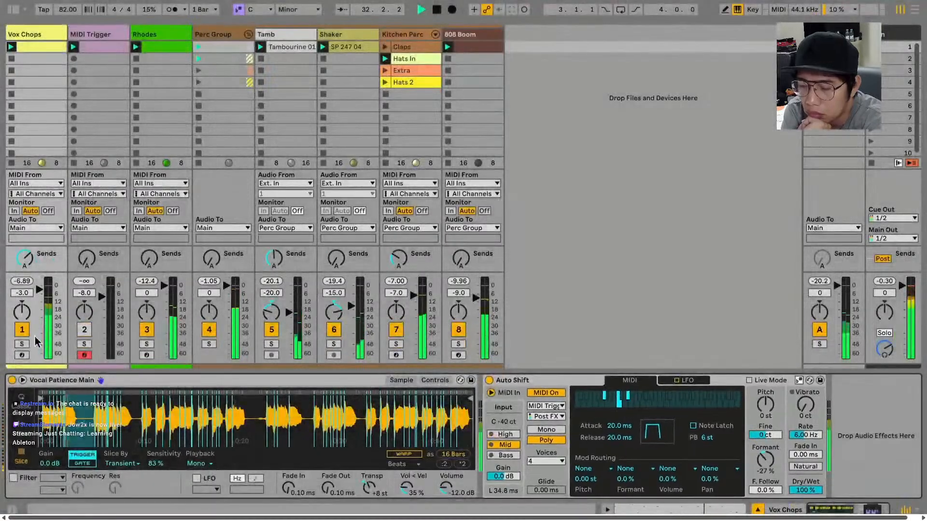
{"action": "left_click", "coordinate": [25, 331]}
On the Kitchen Perc track's Hat sampler, turn on the Stretch effect with Factor 6.68 and Grain 77.2 ms
{"action": "left_click", "coordinate": [403, 34]}
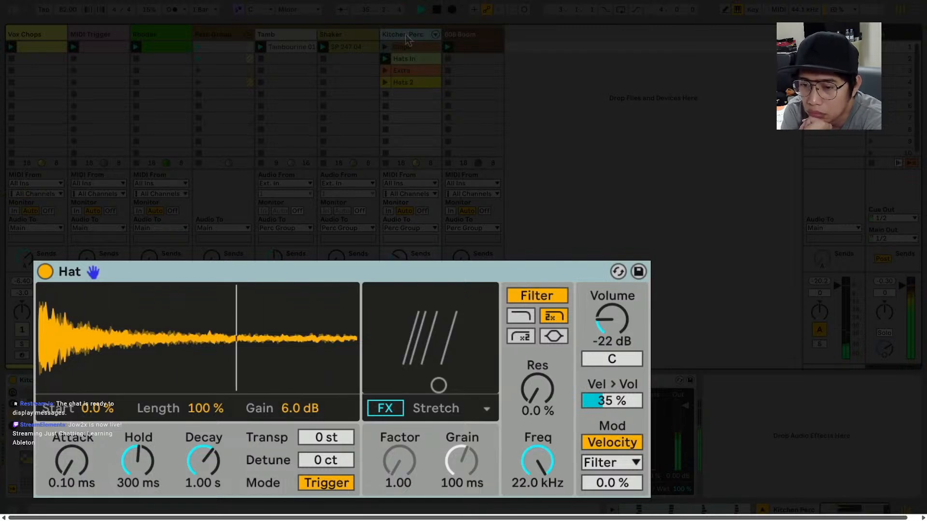
{"action": "left_click", "coordinate": [395, 409]}
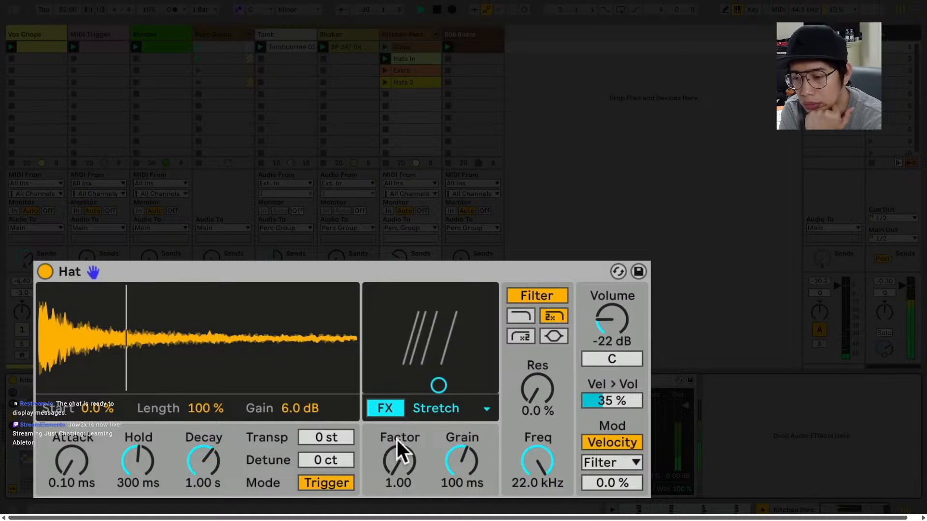
{"action": "left_click_drag", "start_coordinate": [398, 464], "coordinate": [398, 408]}
{"action": "left_click_drag", "start_coordinate": [444, 471], "coordinate": [445, 491]}
{"action": "left_click_drag", "start_coordinate": [397, 335], "coordinate": [435, 363]}
Try the 8-Bit effect on the Hat with Rate 3.90 kHz and Decay 71.2 ms
{"action": "left_click", "coordinate": [448, 412]}
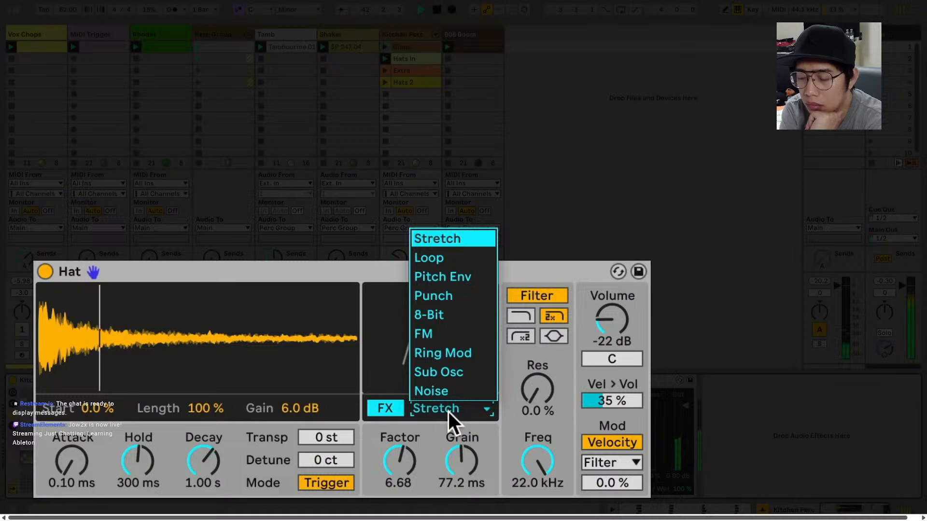
{"action": "left_click", "coordinate": [436, 317]}
{"action": "left_click_drag", "start_coordinate": [471, 311], "coordinate": [408, 347]}
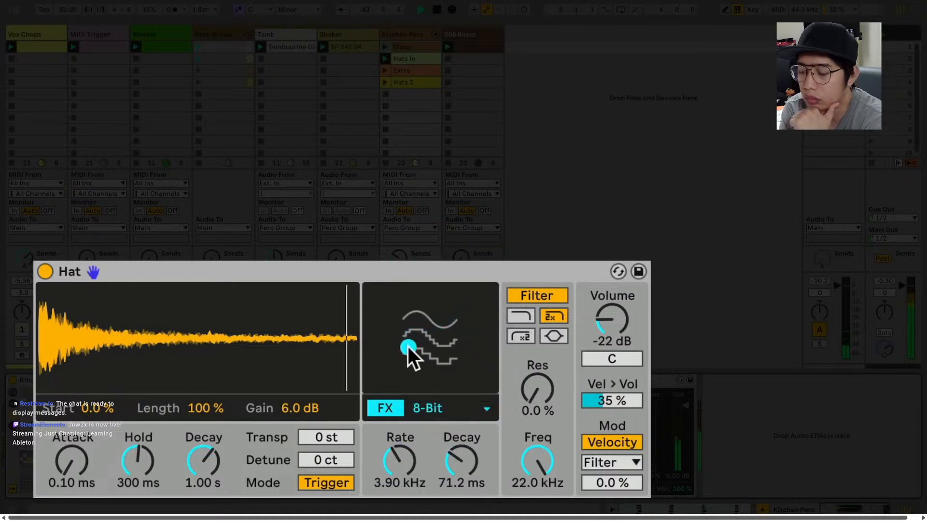
Switch the Hat's effect to Noise with Amount 77 % and Color 2.19 kHz
{"action": "left_click", "coordinate": [438, 408]}
{"action": "left_click", "coordinate": [445, 389]}
{"action": "left_click_drag", "start_coordinate": [462, 384], "coordinate": [414, 312]}
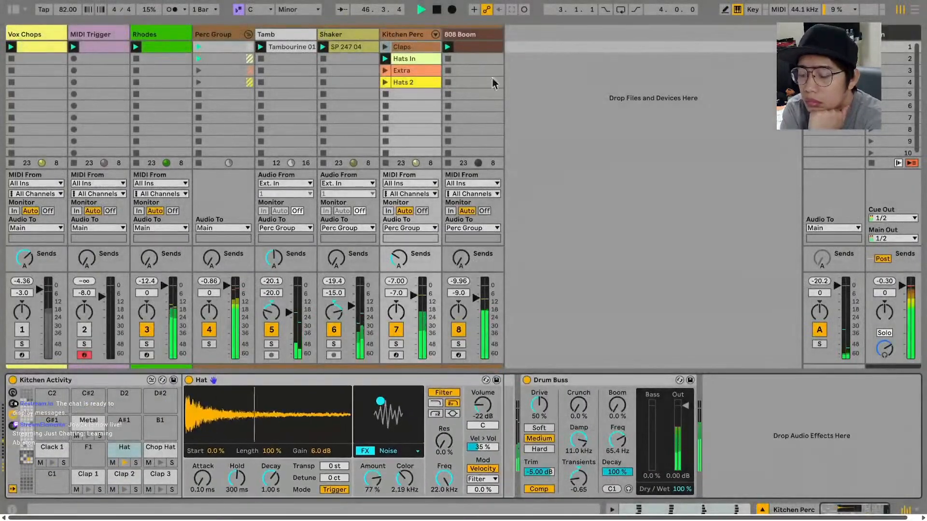
Set the 808 Boom track's Saturator to the Bass Shaper curve with Drive 16 dB and Output -6.3 dB
{"action": "left_click", "coordinate": [496, 39]}
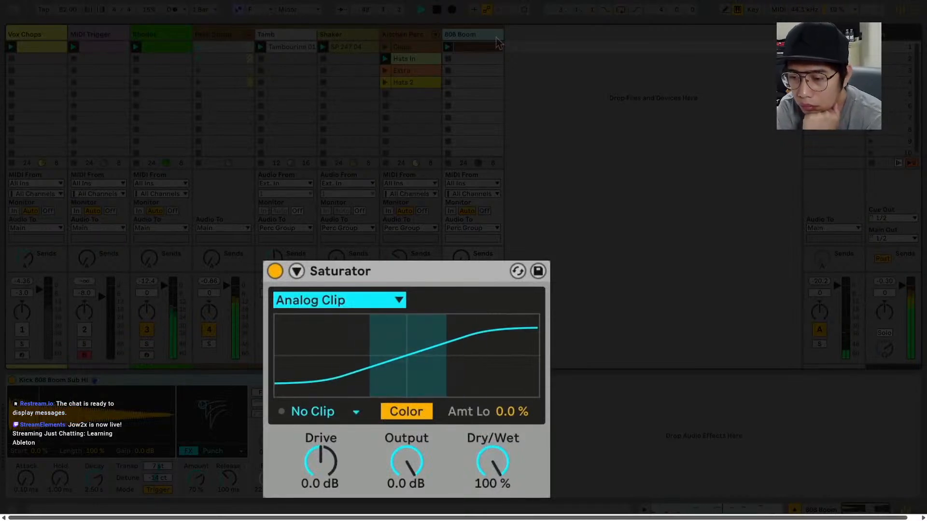
{"action": "left_click", "coordinate": [384, 299]}
{"action": "left_click", "coordinate": [389, 352]}
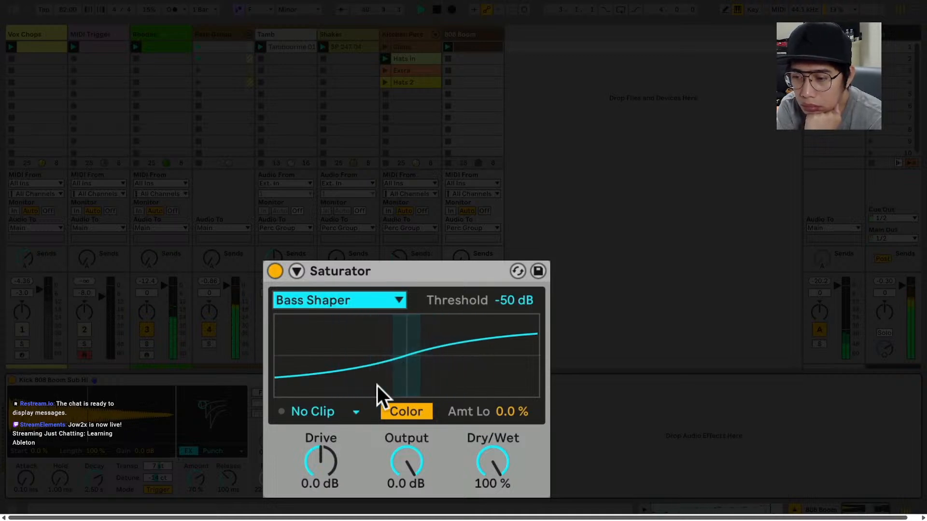
{"action": "left_click_drag", "start_coordinate": [326, 468], "coordinate": [326, 434]}
{"action": "left_click_drag", "start_coordinate": [404, 470], "coordinate": [405, 500]}
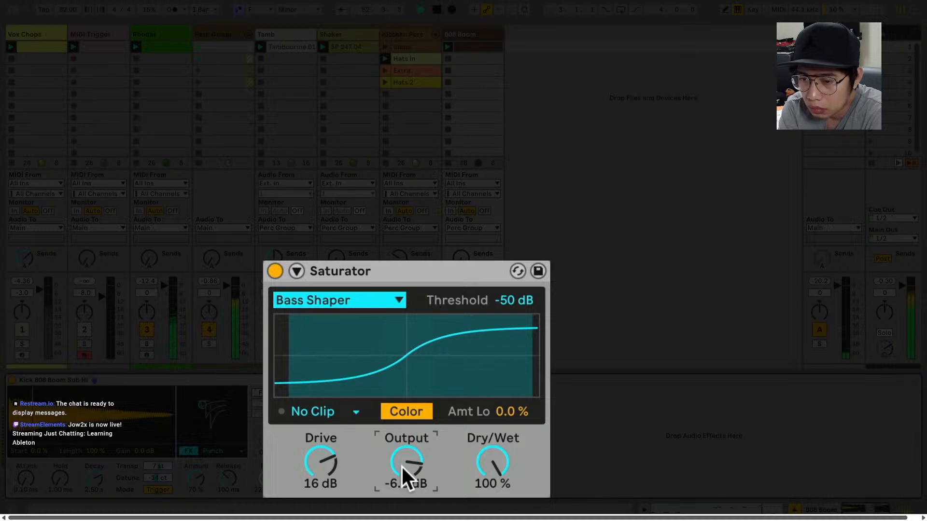
Set the Saturator's output clipping to Soft Clip, and lower the low band of its Color Curve to -46 %
{"action": "left_click", "coordinate": [351, 413]}
{"action": "left_click", "coordinate": [354, 452]}
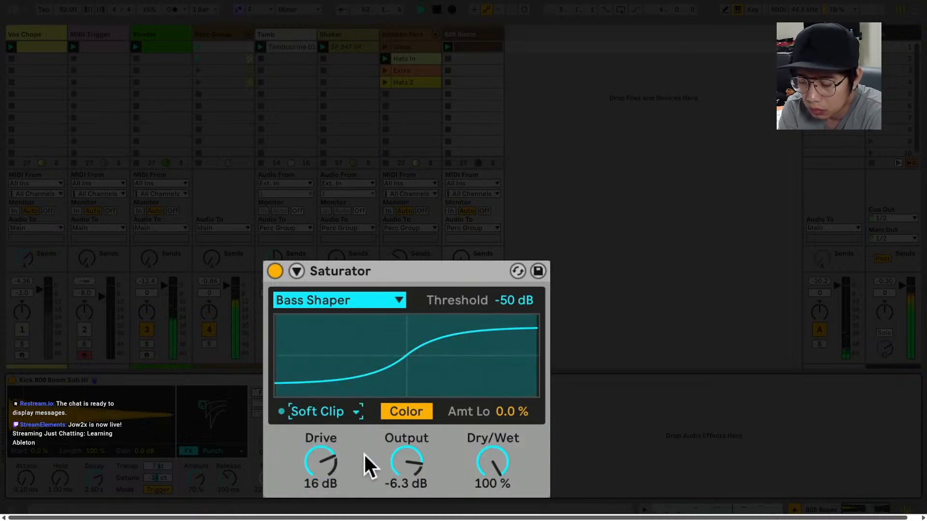
{"action": "left_click", "coordinate": [297, 271]}
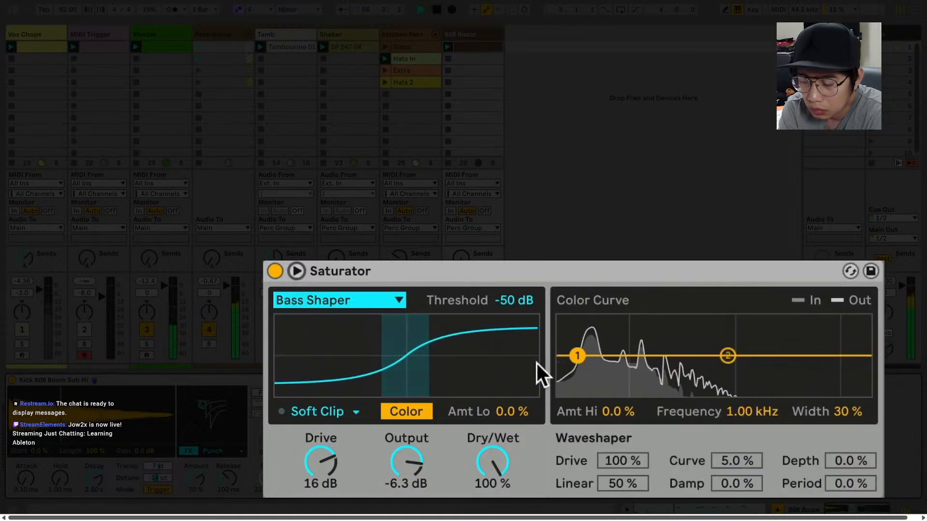
{"action": "mouse_move", "coordinate": [576, 356]}
{"action": "left_mouse_down"}
{"action": "mouse_move", "coordinate": [577, 333]}
{"action": "mouse_move", "coordinate": [577, 372]}
{"action": "left_mouse_up"}
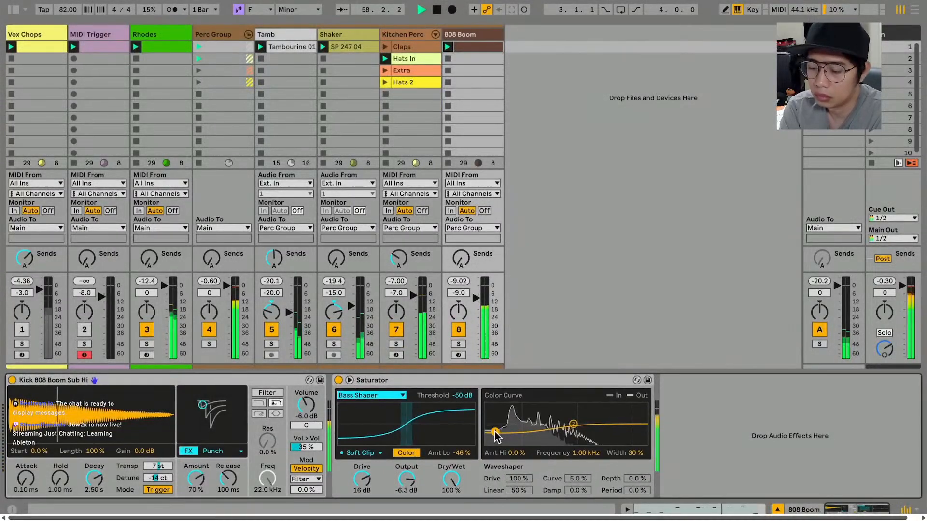
On the Main track's Limiter, try Soft Clip, switch to True Peak mode, and turn on Maximize with a lowered threshold
{"action": "left_click", "coordinate": [897, 35]}
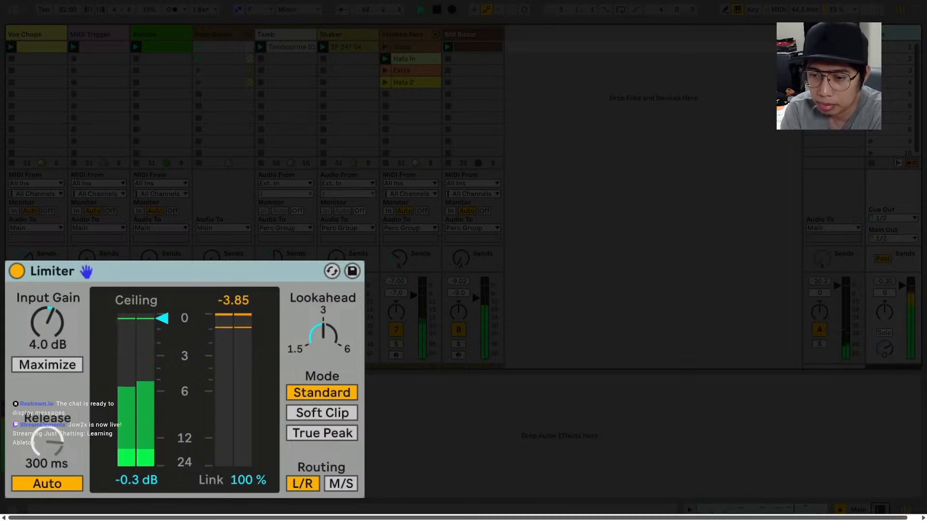
{"action": "left_click", "coordinate": [354, 412]}
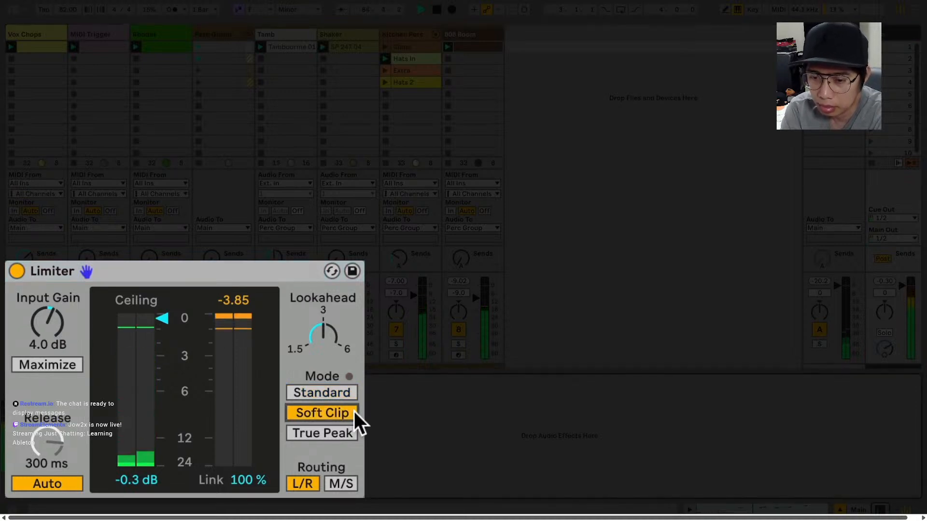
{"action": "left_click", "coordinate": [344, 432]}
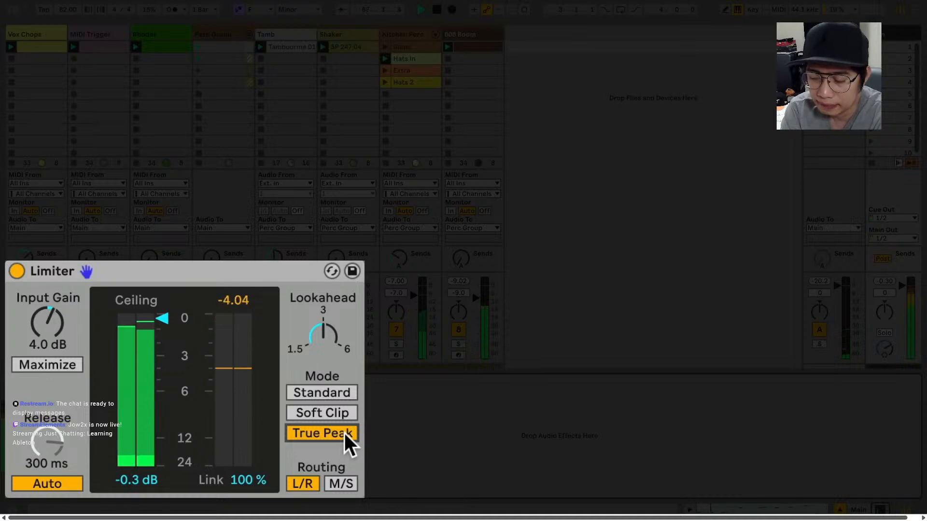
{"action": "left_click", "coordinate": [70, 363]}
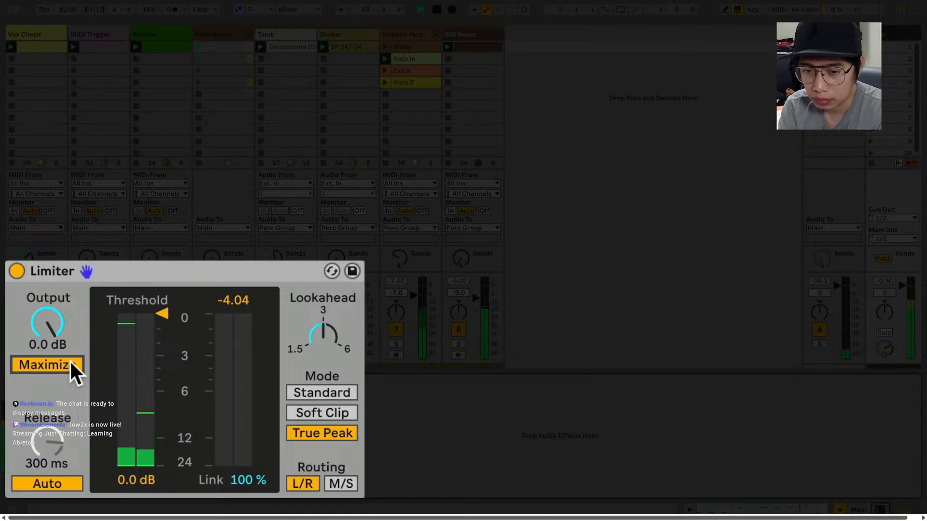
{"action": "left_click_drag", "start_coordinate": [163, 314], "coordinate": [162, 383]}
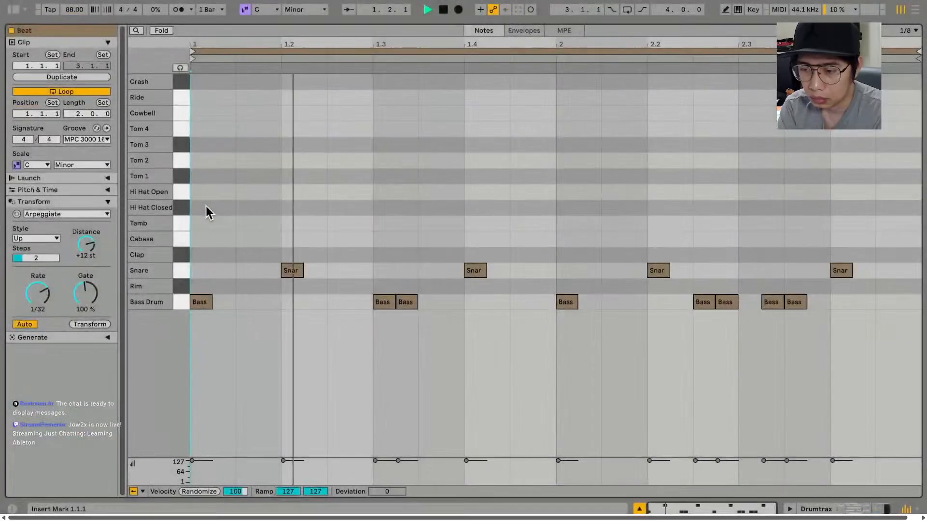
Draw a Hi Hat Closed note across both bars of the Beat clip and chop it into 32 parts
{"action": "left_click_drag", "start_coordinate": [235, 208], "coordinate": [896, 203]}
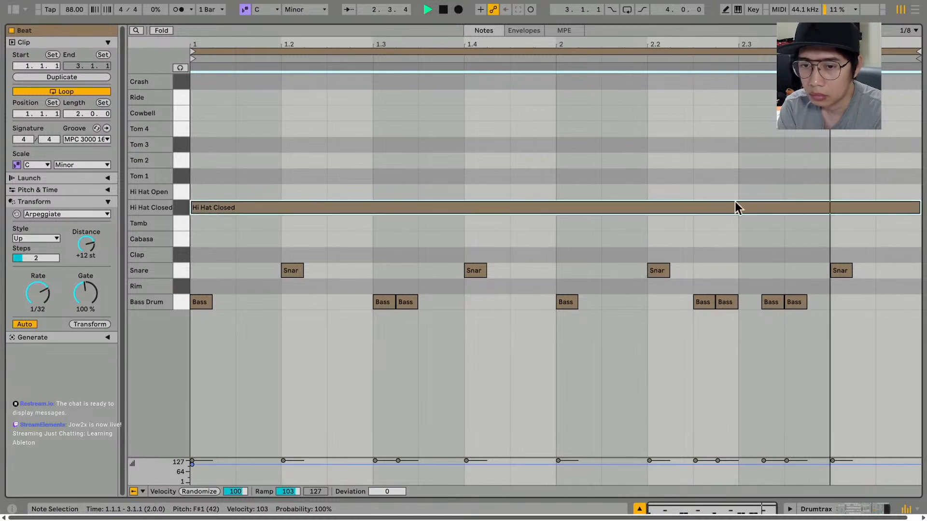
{"action": "left_click", "coordinate": [91, 214]}
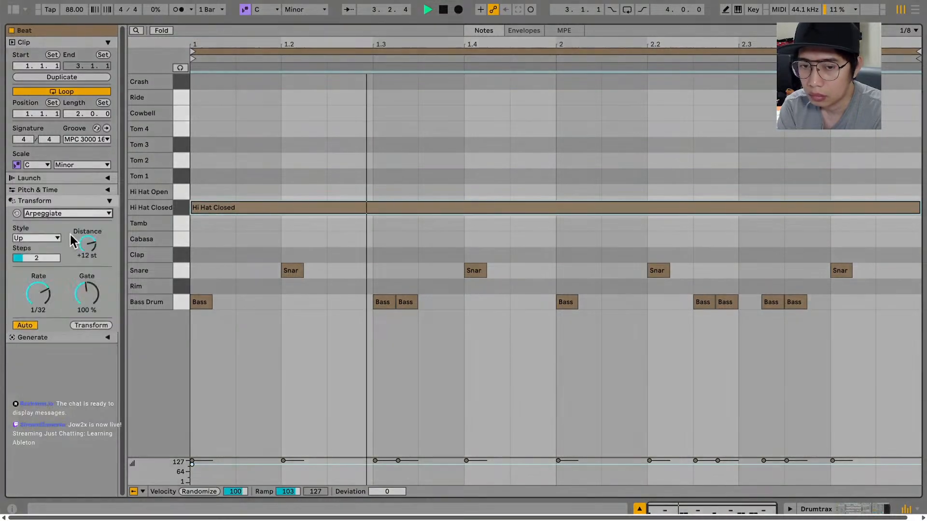
{"action": "left_click", "coordinate": [68, 233]}
{"action": "left_click_drag", "start_coordinate": [58, 240], "coordinate": [58, 216]}
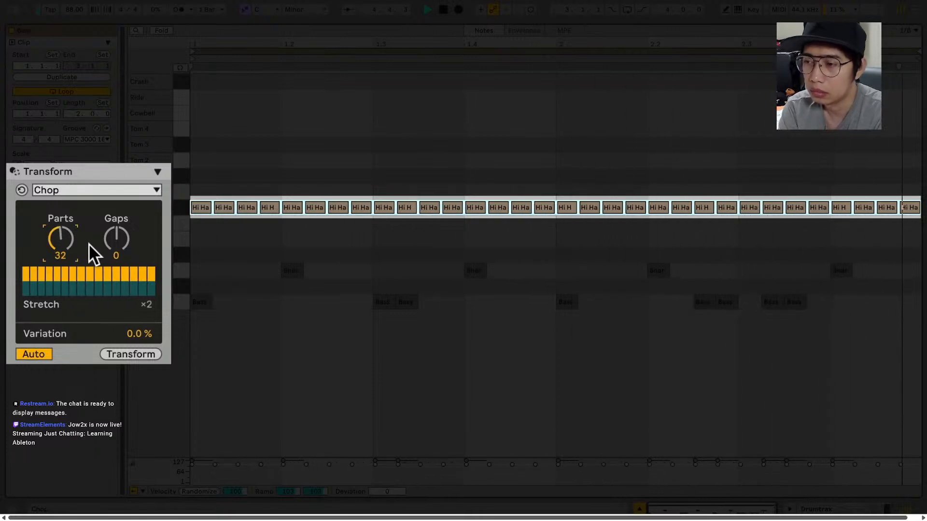
Set the Chop gaps to 4 and split the Hi Hat Closed notes shortly after beats 1.2 and 2.2 into shorter hits
{"action": "left_click_drag", "start_coordinate": [120, 238], "coordinate": [119, 229]}
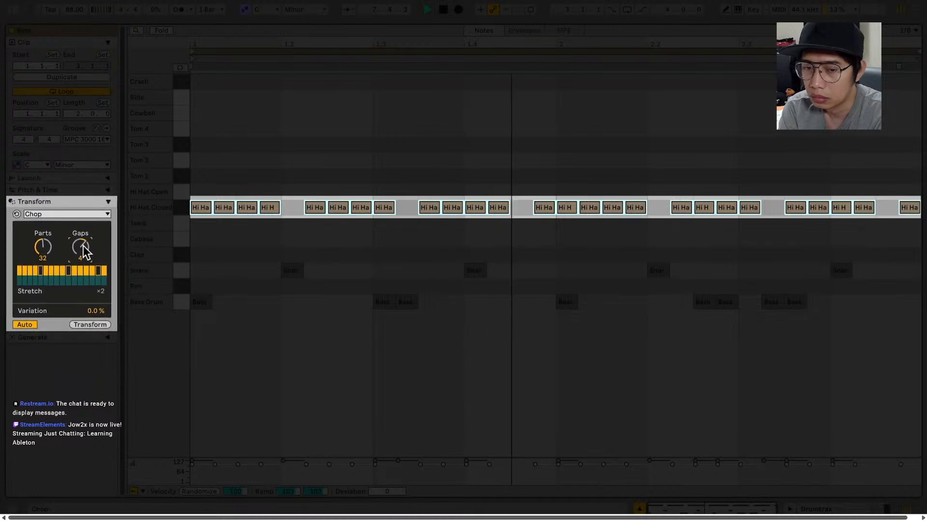
{"action": "left_click_drag", "start_coordinate": [217, 191], "coordinate": [215, 213]}
{"action": "key", "text": "super+e"}
{"action": "left_click_drag", "start_coordinate": [642, 188], "coordinate": [681, 223]}
{"action": "key", "text": "super+e"}
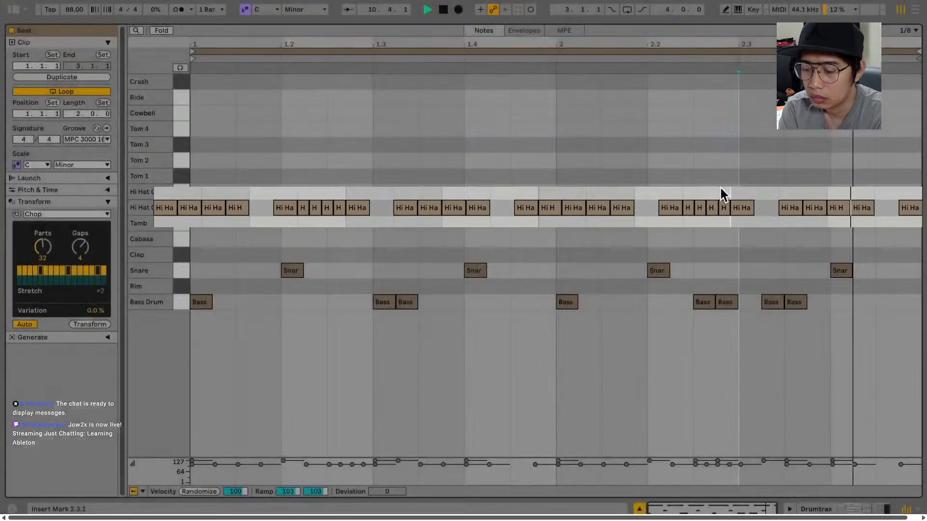
{"action": "left_click", "coordinate": [730, 189]}
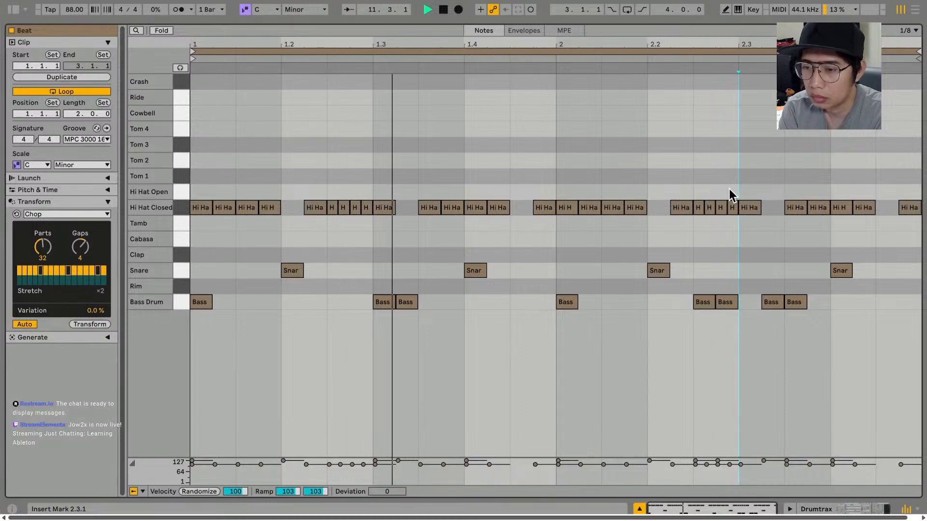
In the Chord + Melo clip, select the notes by Duration from 1/16 to 1/8 and transpose them up one octave
{"action": "key", "text": "shift+Tab"}
{"action": "double_click", "coordinate": [176, 56]}
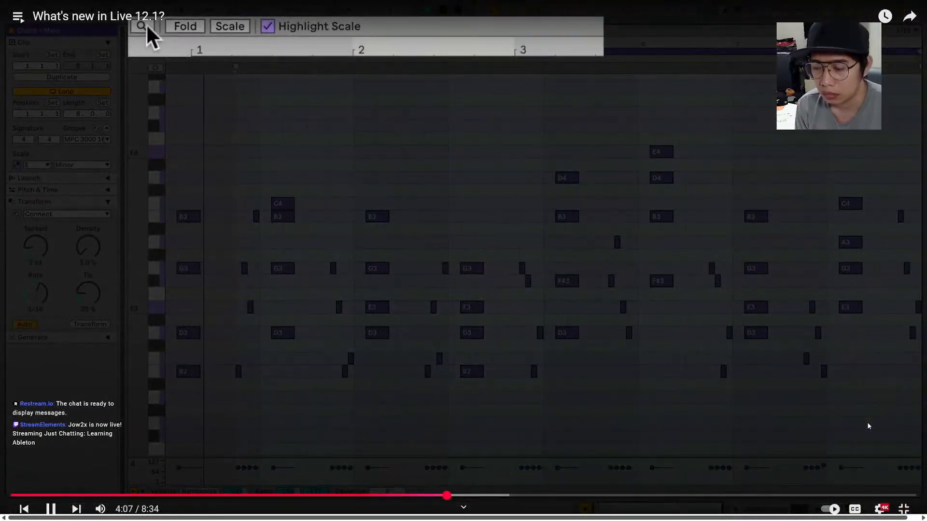
{"action": "left_click", "coordinate": [146, 26]}
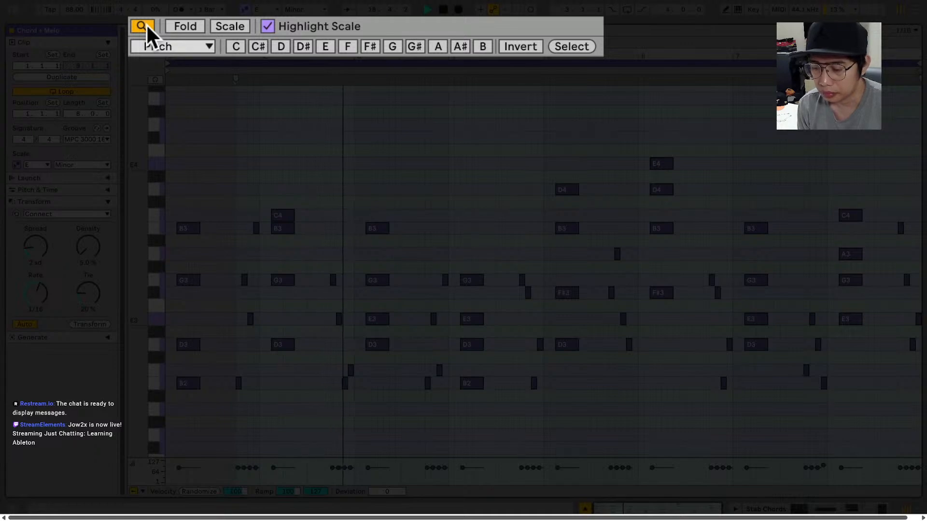
{"action": "left_click", "coordinate": [199, 48]}
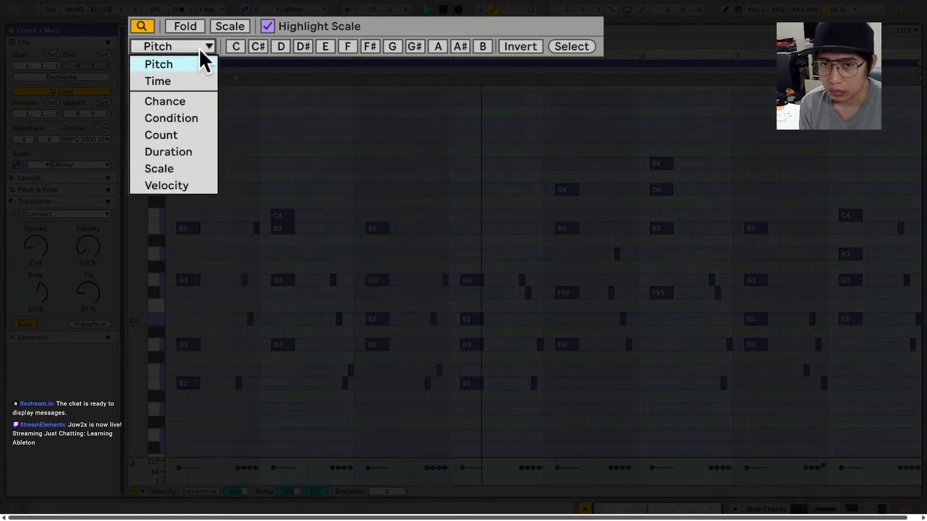
{"action": "left_click", "coordinate": [192, 152]}
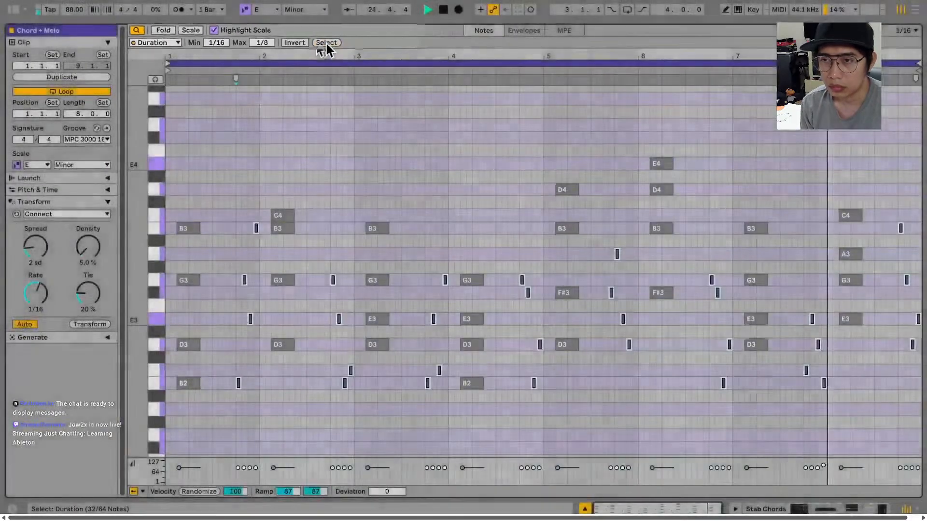
{"action": "left_click", "coordinate": [316, 43]}
{"action": "key", "text": "shift+Up"}
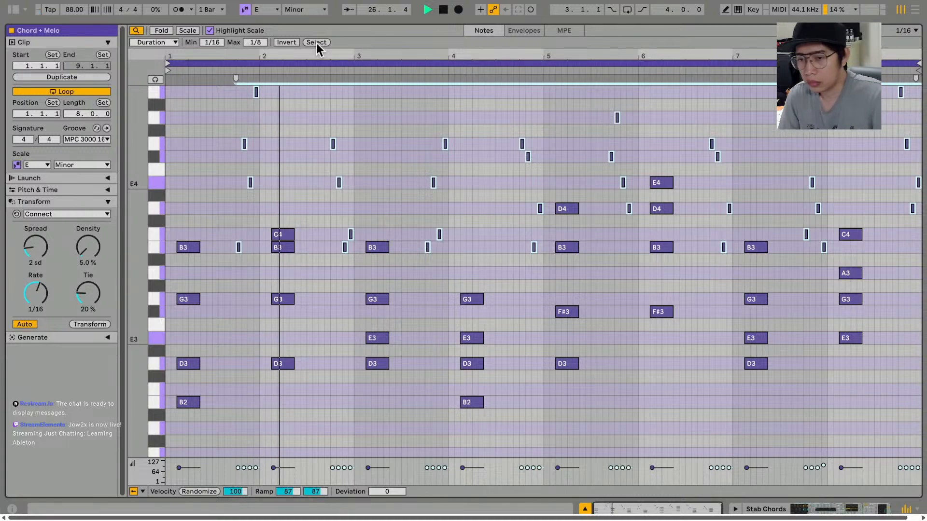
Apply the Glissando transformation to all notes of the Gliss Pad clip in scene 3, with Start at 67 % and a negative Curve
{"action": "key", "text": "Tab"}
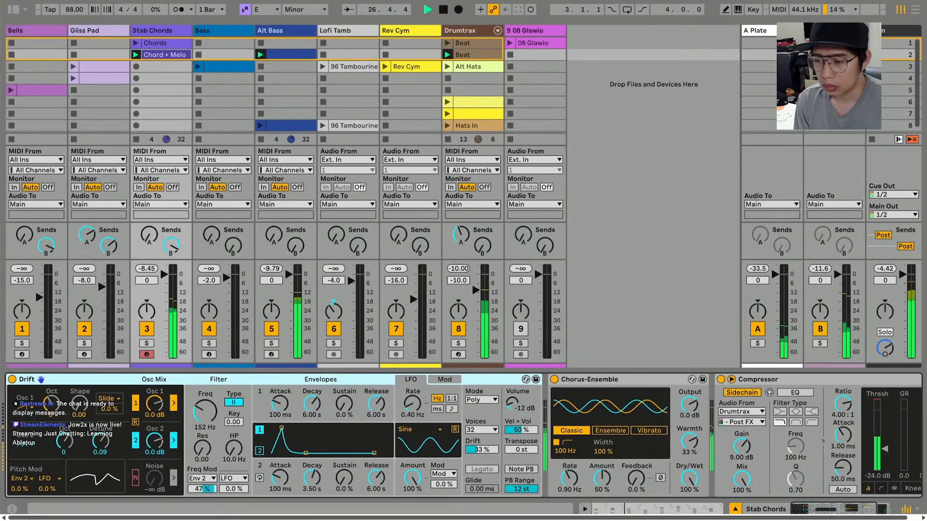
{"action": "double_click", "coordinate": [111, 67]}
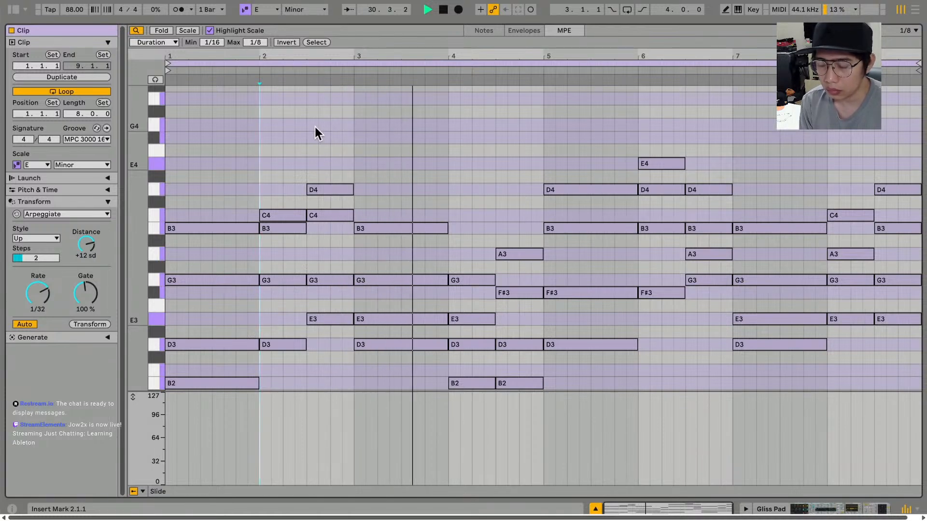
{"action": "key", "text": "ctrl+a"}
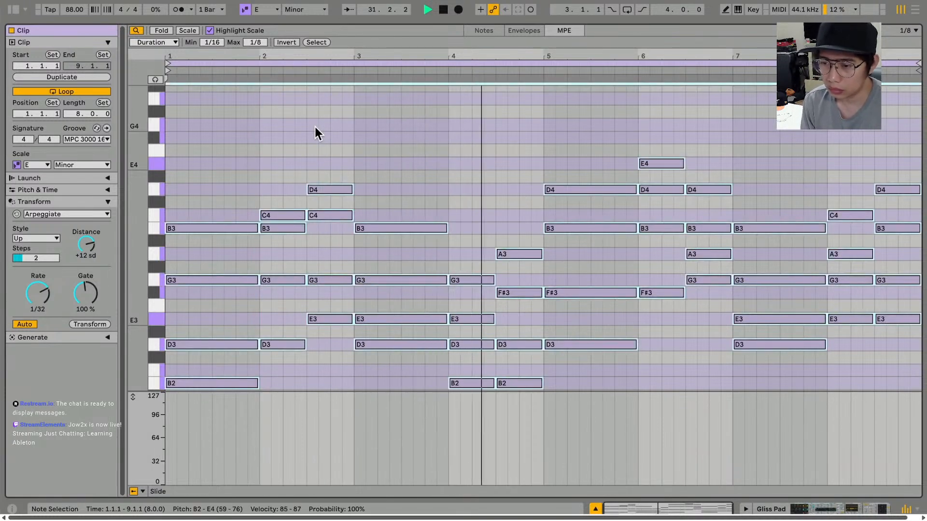
{"action": "left_click", "coordinate": [107, 214]}
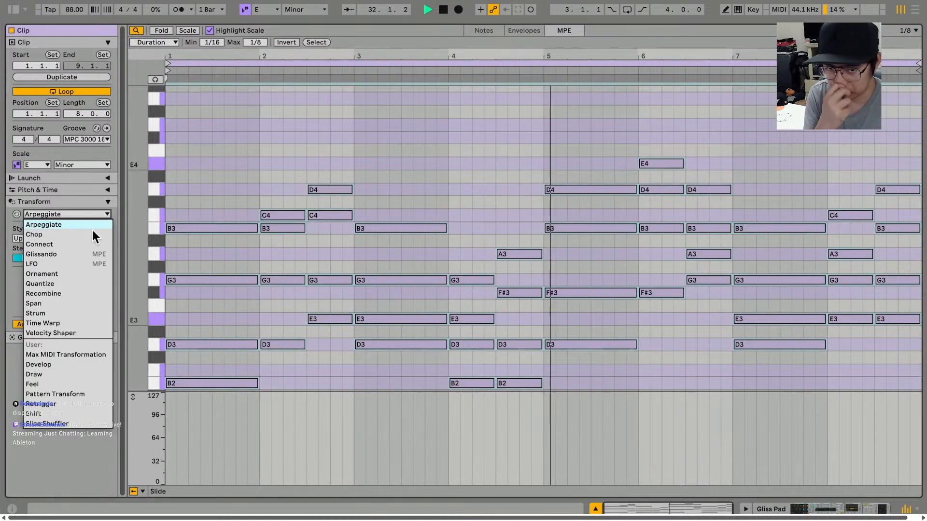
{"action": "left_click", "coordinate": [91, 252]}
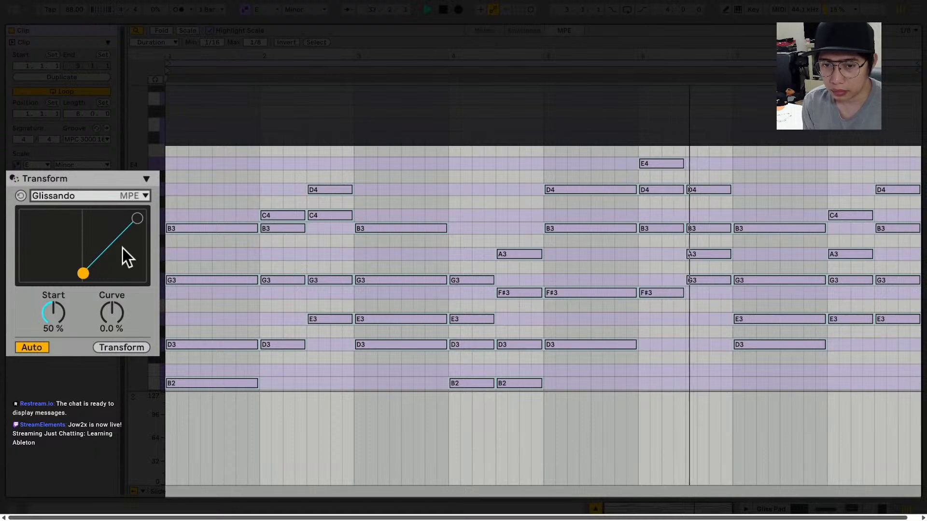
{"action": "left_click", "coordinate": [122, 347]}
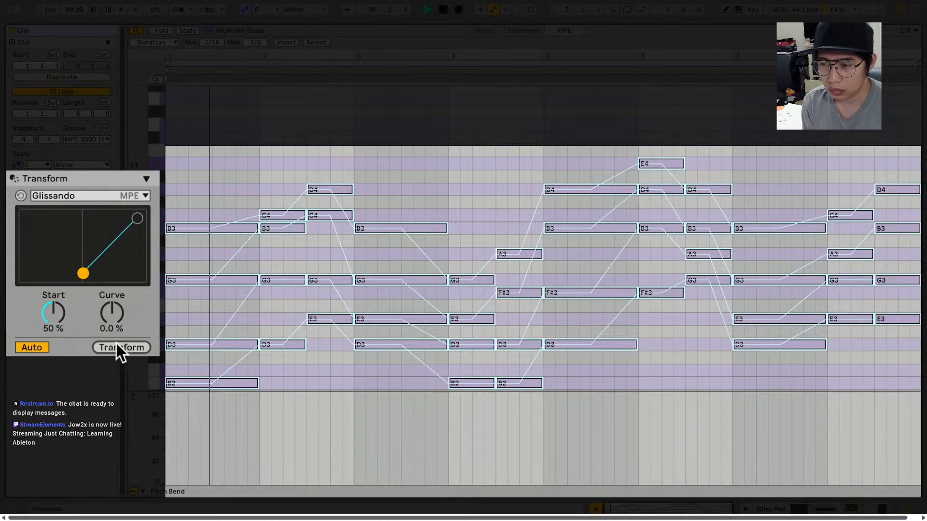
{"action": "left_click_drag", "start_coordinate": [54, 314], "coordinate": [103, 352]}
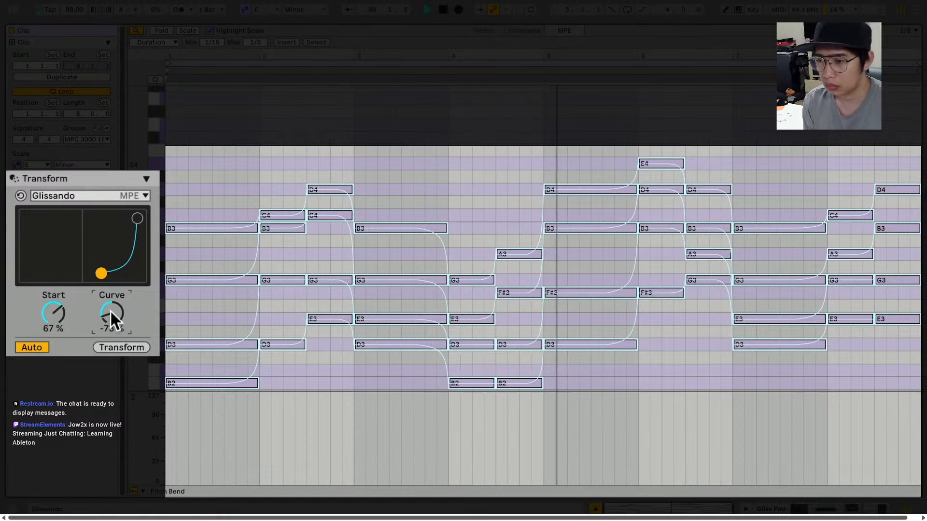
Apply the LFO transformation to the notes' Slide, with Rate 1/16, Amount 34 and base value 31
{"action": "left_click", "coordinate": [106, 199]}
{"action": "left_click", "coordinate": [96, 268]}
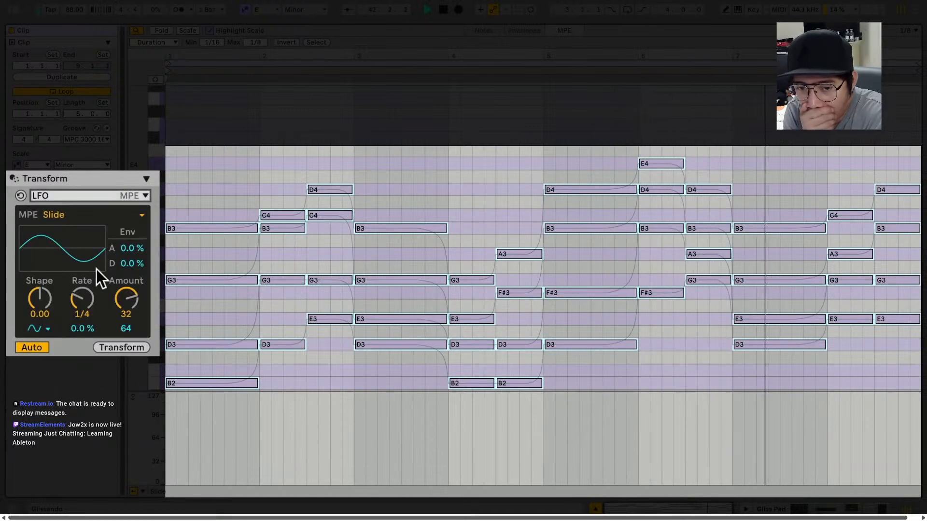
{"action": "left_click", "coordinate": [122, 348]}
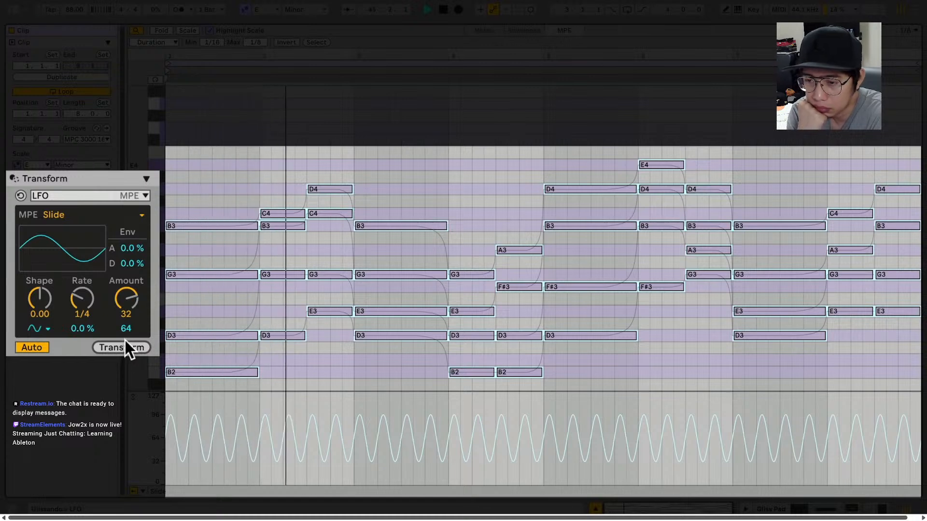
{"action": "left_click_drag", "start_coordinate": [127, 329], "coordinate": [127, 345]}
{"action": "left_click_drag", "start_coordinate": [124, 301], "coordinate": [88, 295]}
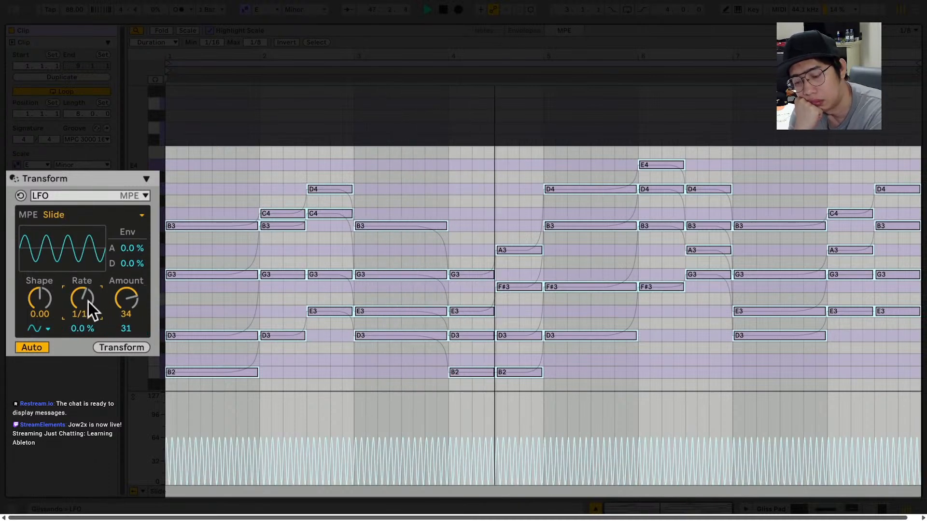
Shape the LFO's envelope with Attack 59 % and Decay 27 %, and adjust its base value
{"action": "left_click_drag", "start_coordinate": [129, 247], "coordinate": [128, 221]}
{"action": "left_click_drag", "start_coordinate": [134, 264], "coordinate": [134, 252]}
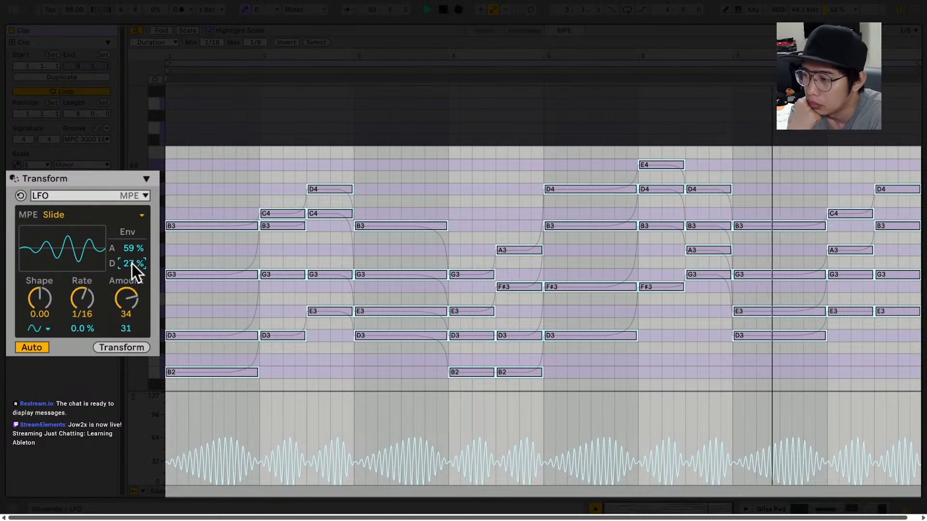
{"action": "left_click_drag", "start_coordinate": [125, 329], "coordinate": [126, 330]}
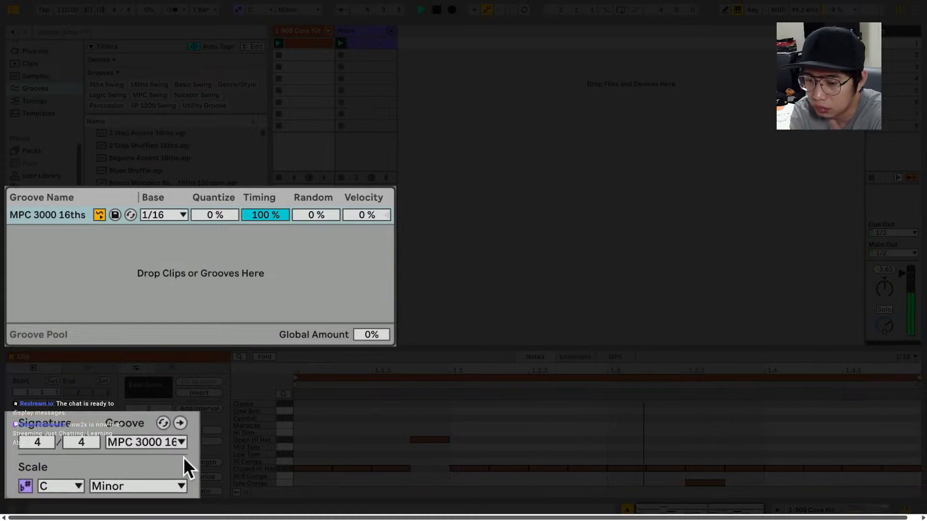
Open the Undo History, step back to the earliest Insert Device entry, return to the latest change and close the history
{"action": "mouse_move", "coordinate": [880, 394]}
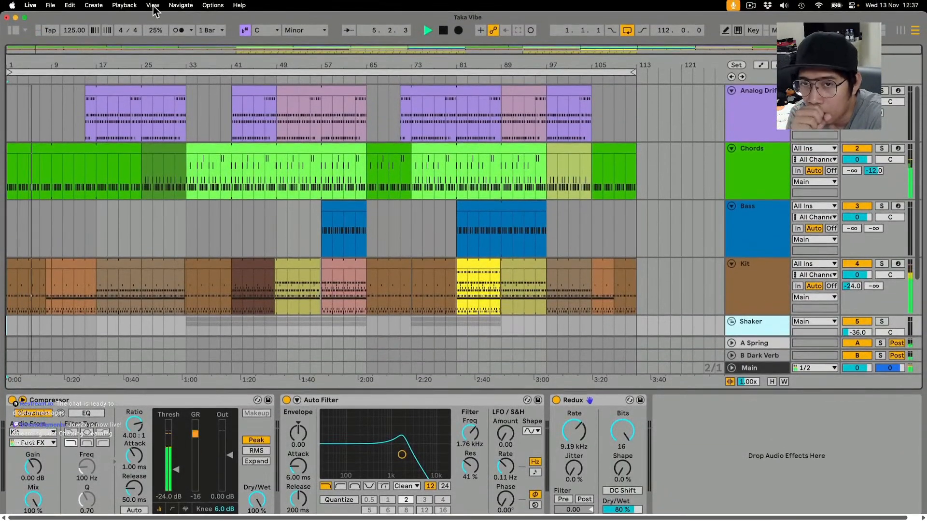
{"action": "left_click", "coordinate": [153, 1]}
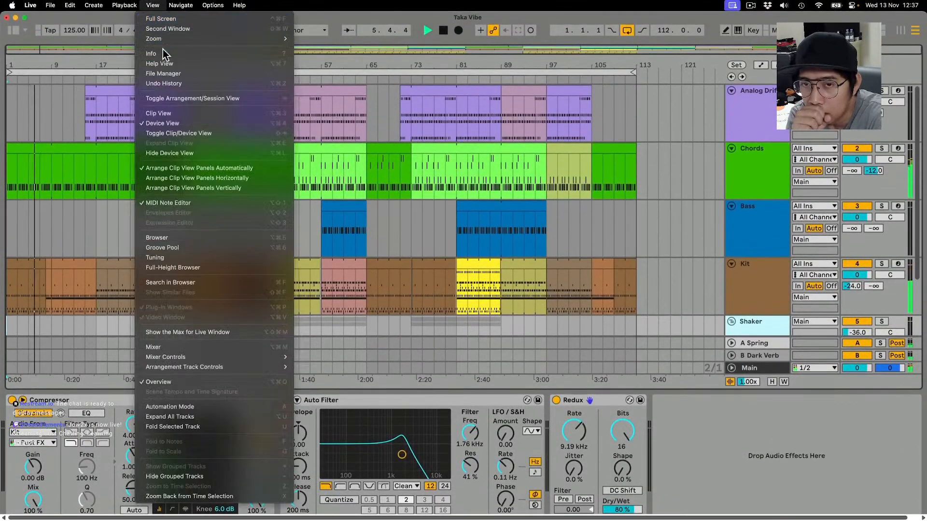
{"action": "left_click", "coordinate": [164, 83]}
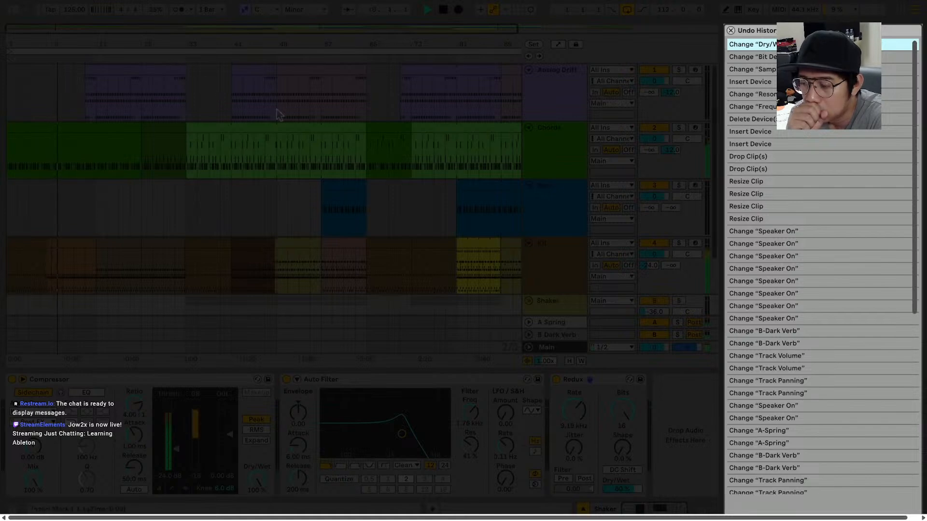
{"action": "left_click", "coordinate": [773, 106]}
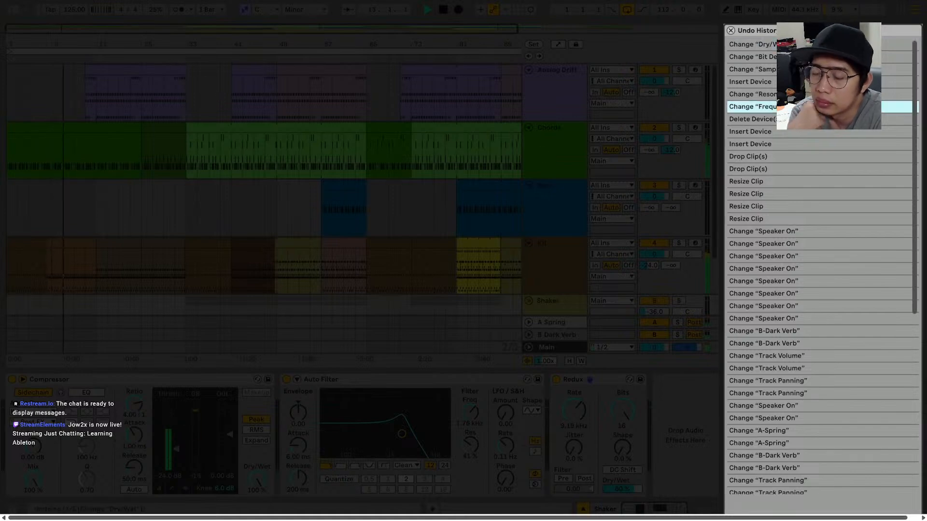
{"action": "left_click", "coordinate": [776, 143]}
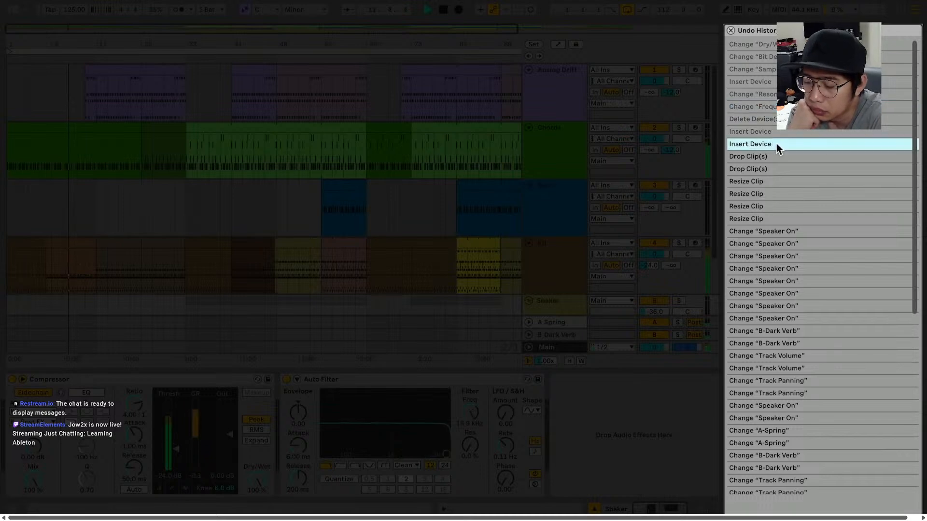
{"action": "left_click", "coordinate": [772, 45]}
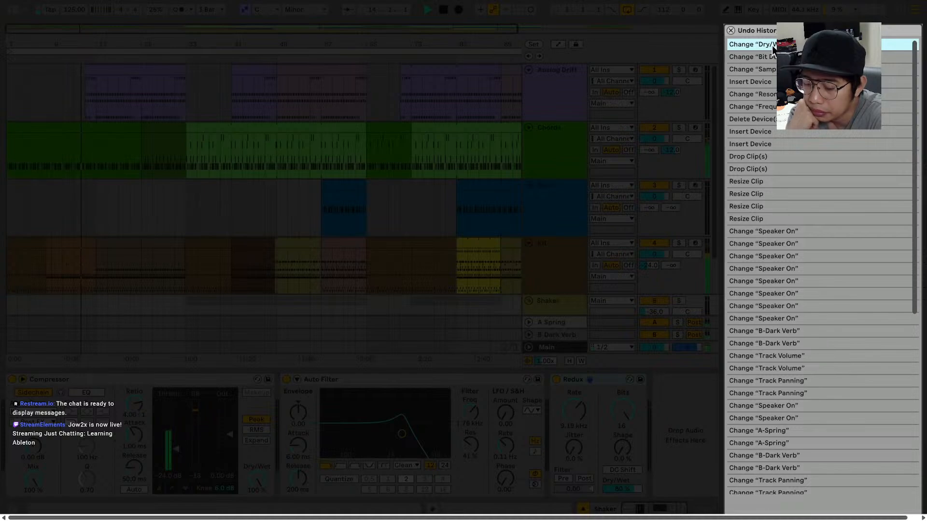
{"action": "left_click", "coordinate": [732, 31]}
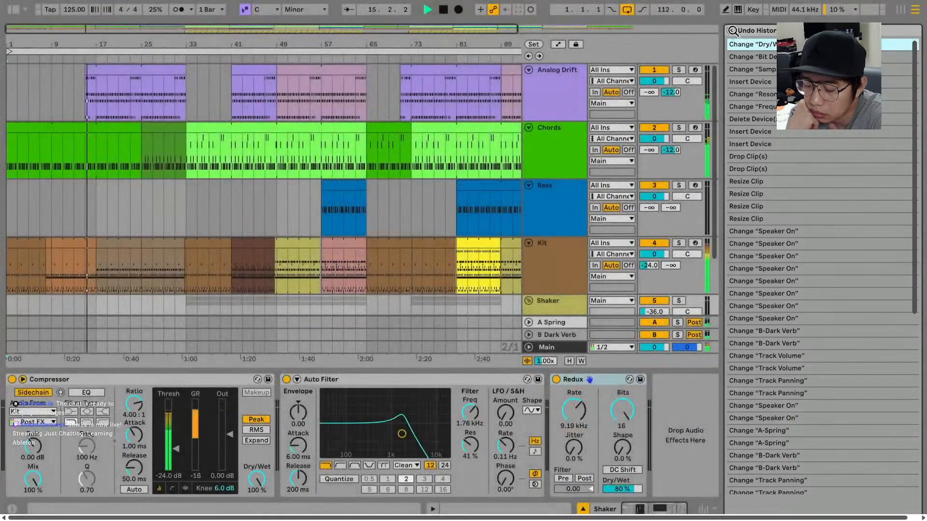
{"action": "left_click", "coordinate": [731, 29]}
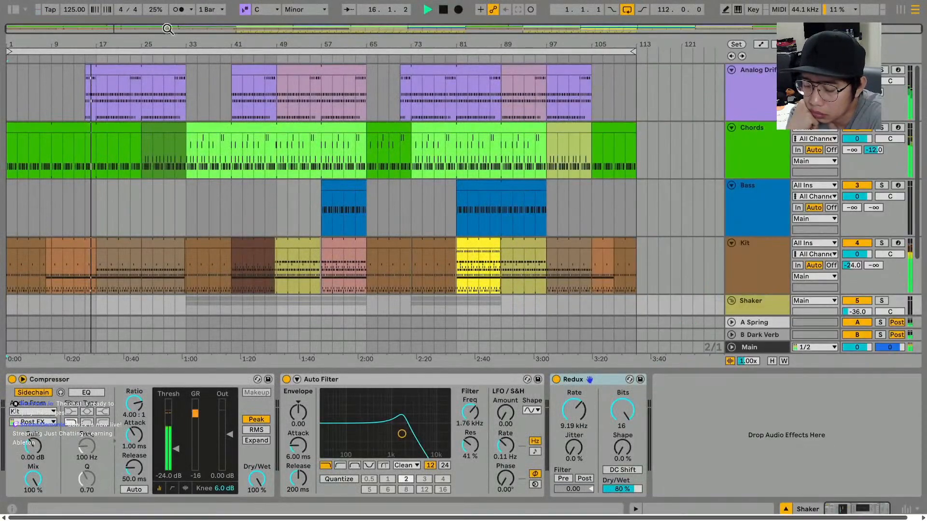
Show the browser and filter the Plug-Ins by the Dynamics, EQ and Reverb device tags in turn
{"action": "left_click", "coordinate": [13, 9]}
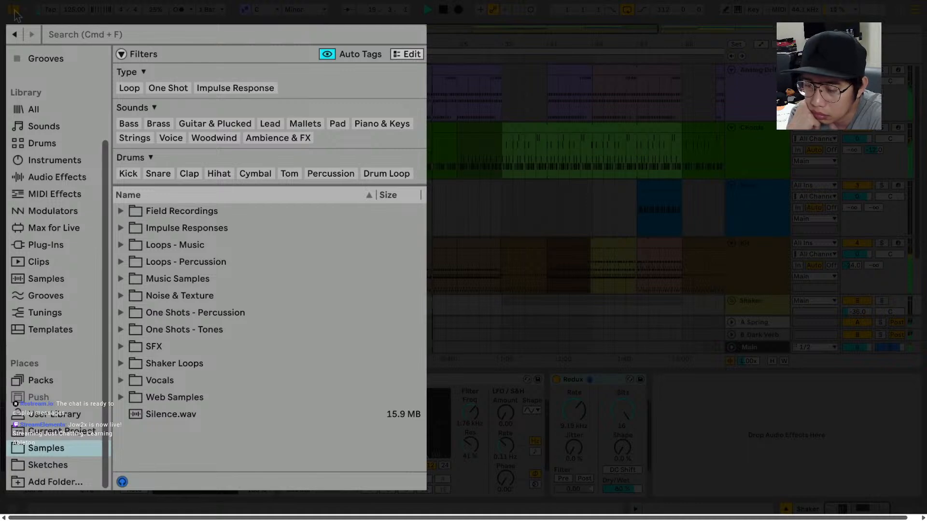
{"action": "mouse_move", "coordinate": [760, 437]}
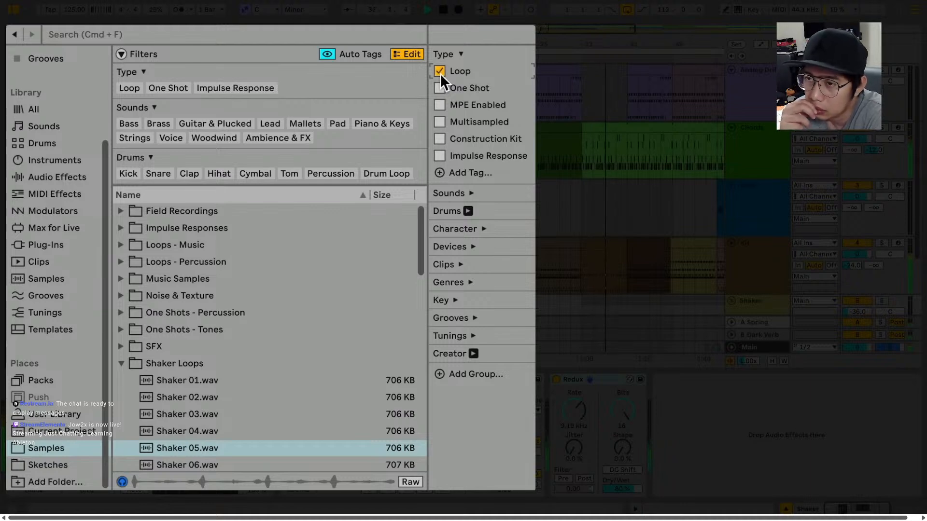
{"action": "left_click", "coordinate": [57, 244]}
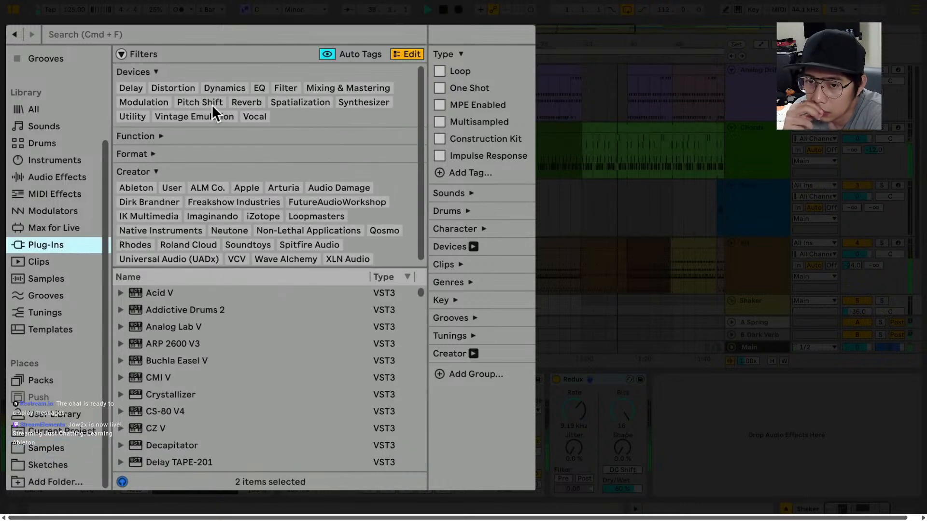
{"action": "left_click", "coordinate": [227, 86]}
{"action": "left_click", "coordinate": [260, 86]}
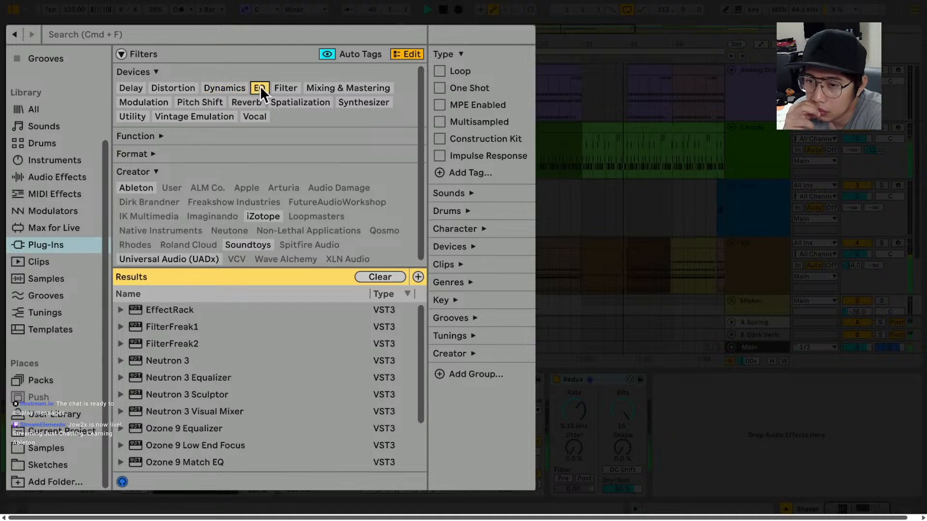
{"action": "left_click", "coordinate": [254, 98]}
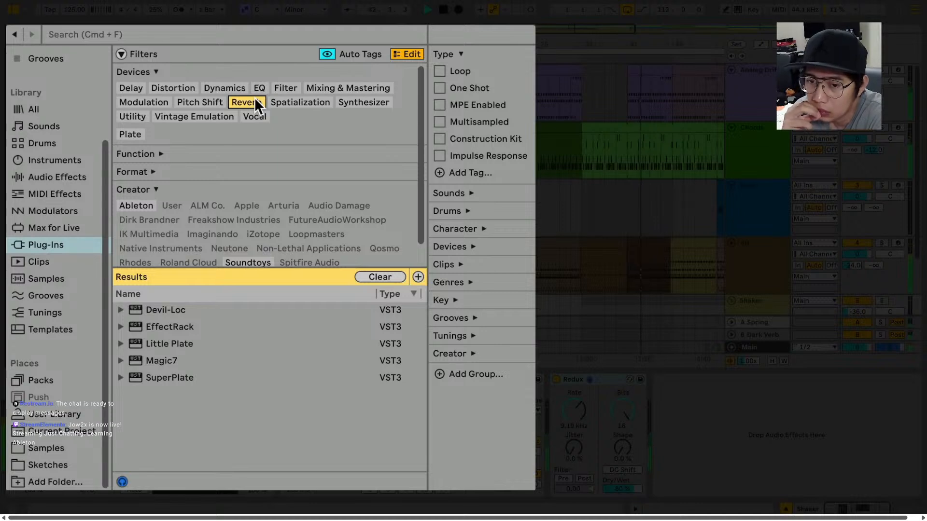
Collapse the Type tag group in the tag editor and move the Sounds and Drums groups above it
{"action": "left_click", "coordinate": [444, 55]}
{"action": "mouse_move", "coordinate": [445, 54]}
{"action": "left_mouse_down"}
{"action": "mouse_move", "coordinate": [446, 67]}
{"action": "mouse_move", "coordinate": [448, 45]}
{"action": "left_mouse_up"}
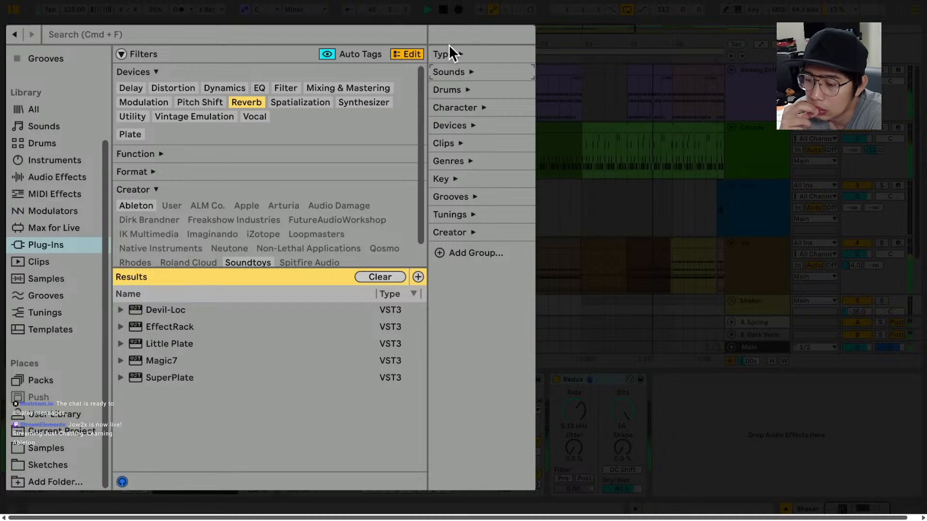
{"action": "left_click_drag", "start_coordinate": [450, 80], "coordinate": [450, 68]}
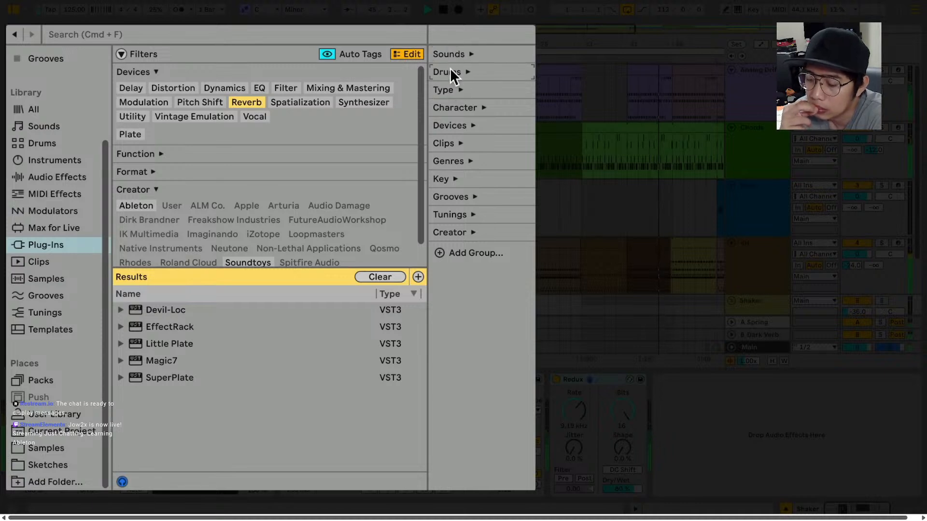
Reset the custom order of the tag groups and filters to the default order
{"action": "right_click", "coordinate": [483, 89]}
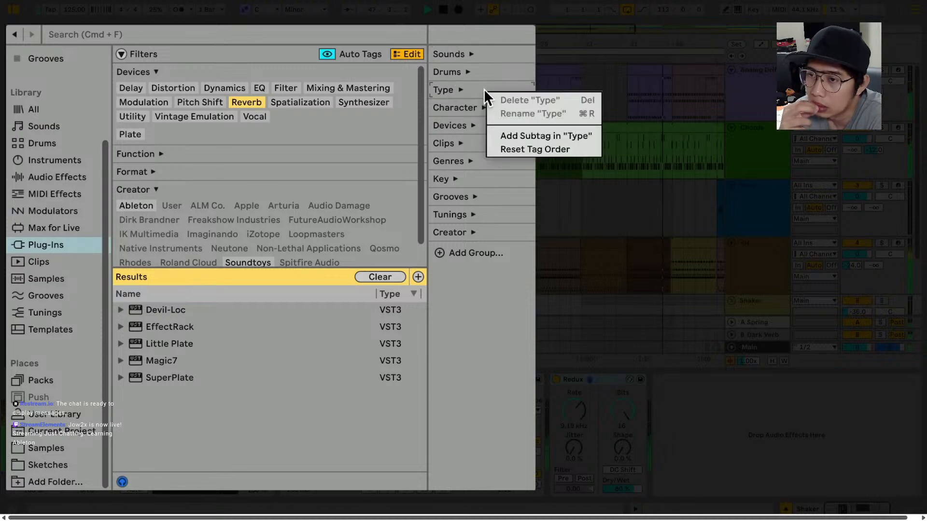
{"action": "left_click", "coordinate": [512, 147]}
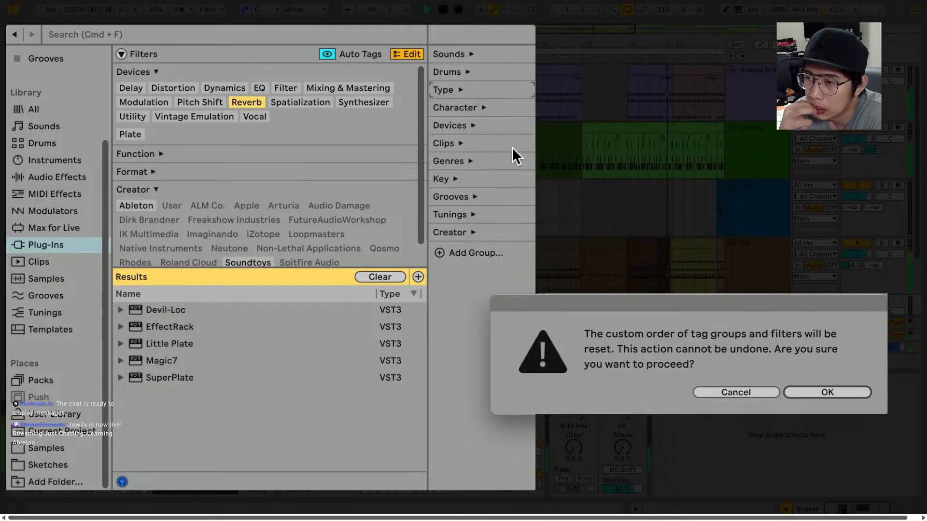
{"action": "left_click", "coordinate": [826, 392]}
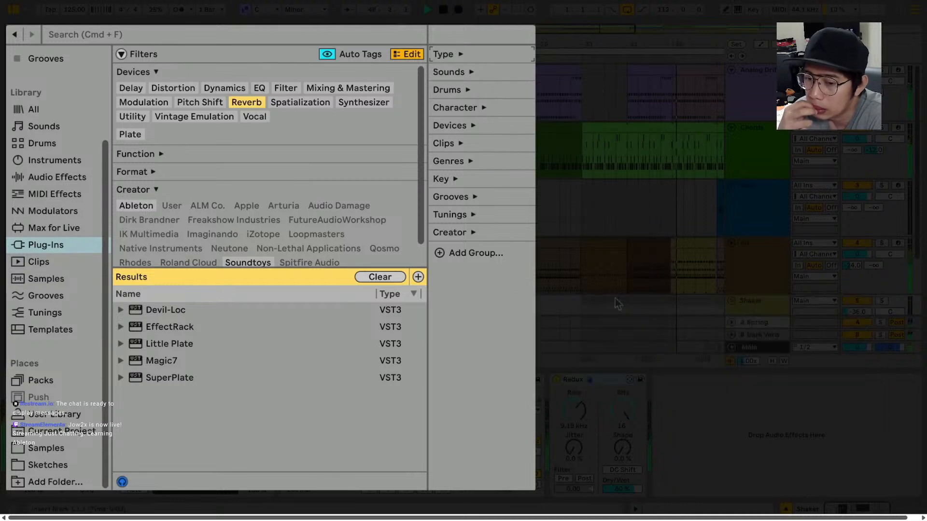
Add a subtag named Drums under the Loops tag in the User group
{"action": "mouse_move", "coordinate": [646, 430]}
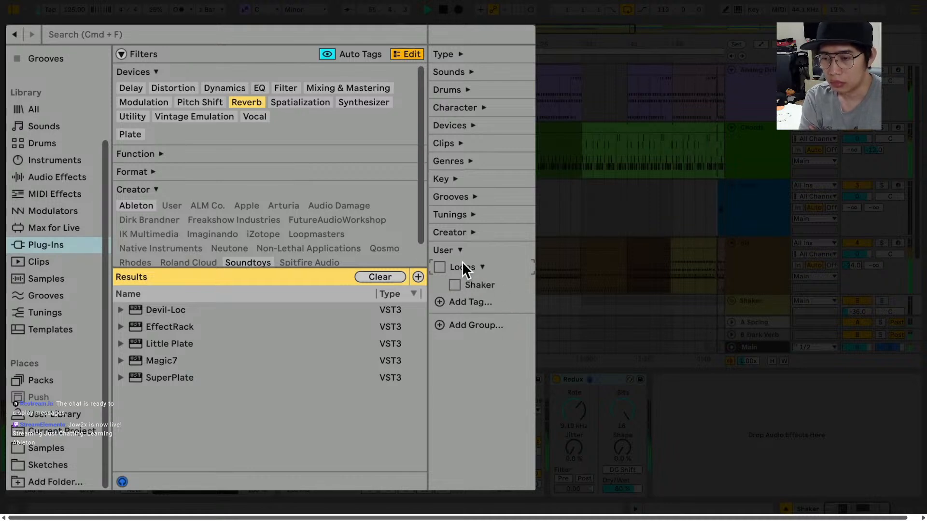
{"action": "right_click", "coordinate": [471, 267]}
{"action": "left_click", "coordinate": [504, 306]}
{"action": "type", "text": "Drums"}
{"action": "key", "text": "Return"}
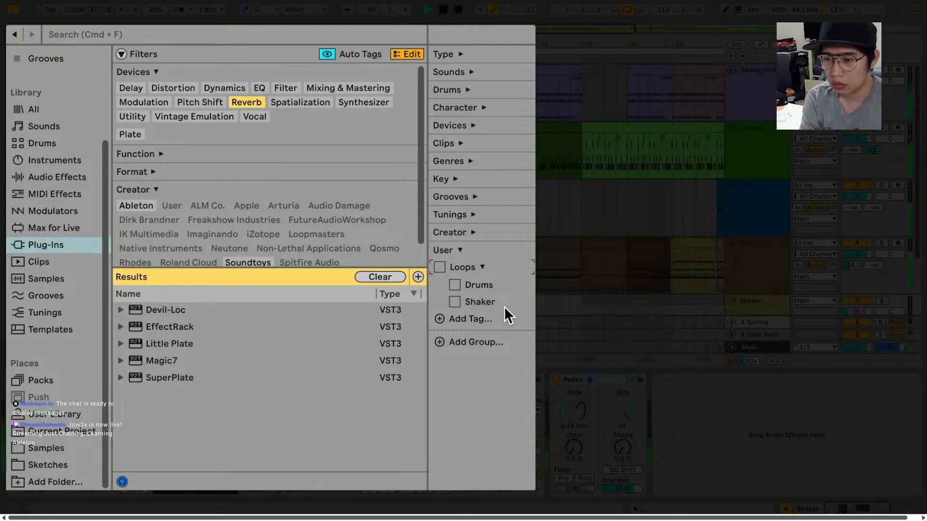
Assign the Shaker subtag of Loops to the Shaker Loops folder in the Samples place
{"action": "left_click", "coordinate": [46, 448]}
{"action": "left_click", "coordinate": [187, 364]}
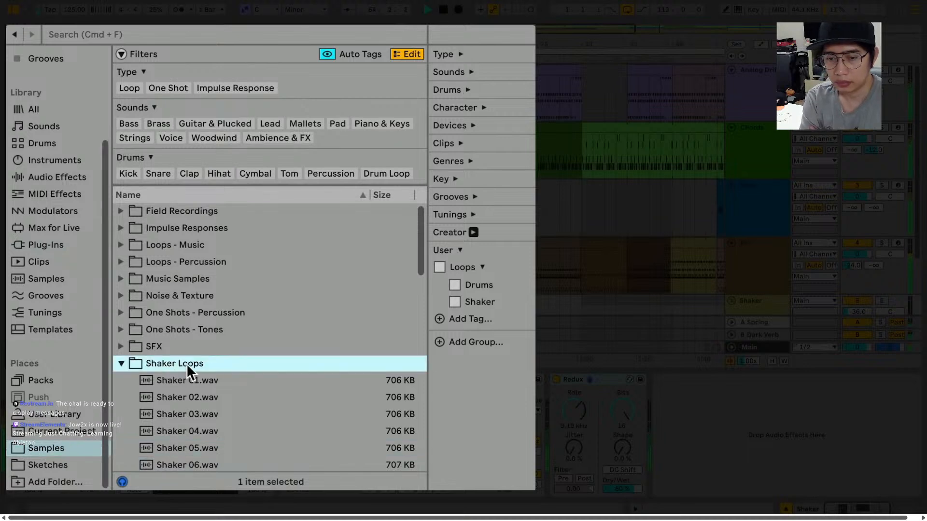
{"action": "left_click", "coordinate": [454, 301]}
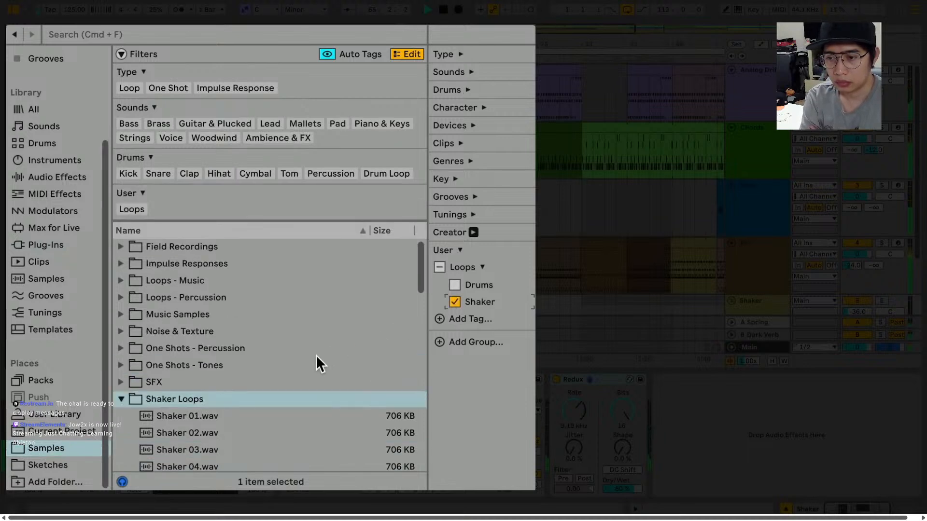
Check the tags of Shaker 05.wav, Shaker 06.wav and Shaker 07.wav, and select the Shaker Loops folder again
{"action": "left_click", "coordinate": [242, 399]}
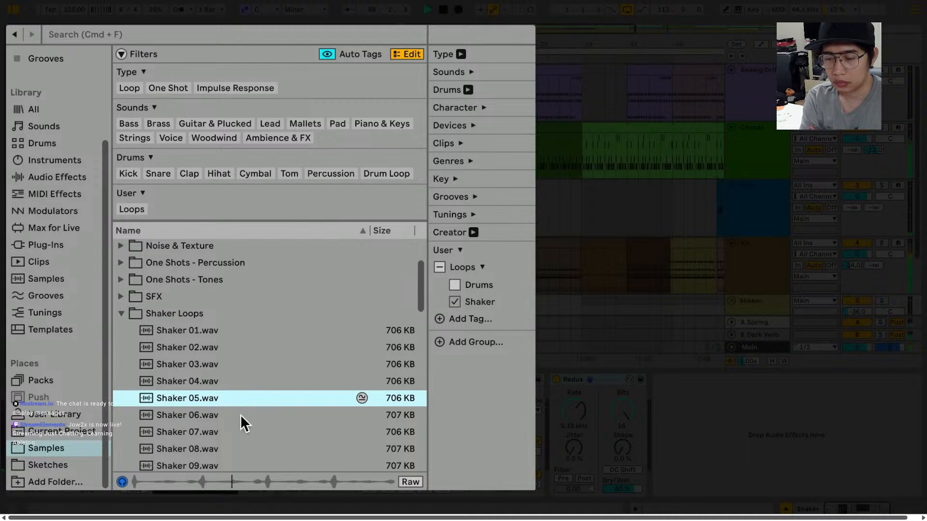
{"action": "left_click", "coordinate": [240, 415]}
{"action": "left_click", "coordinate": [241, 427]}
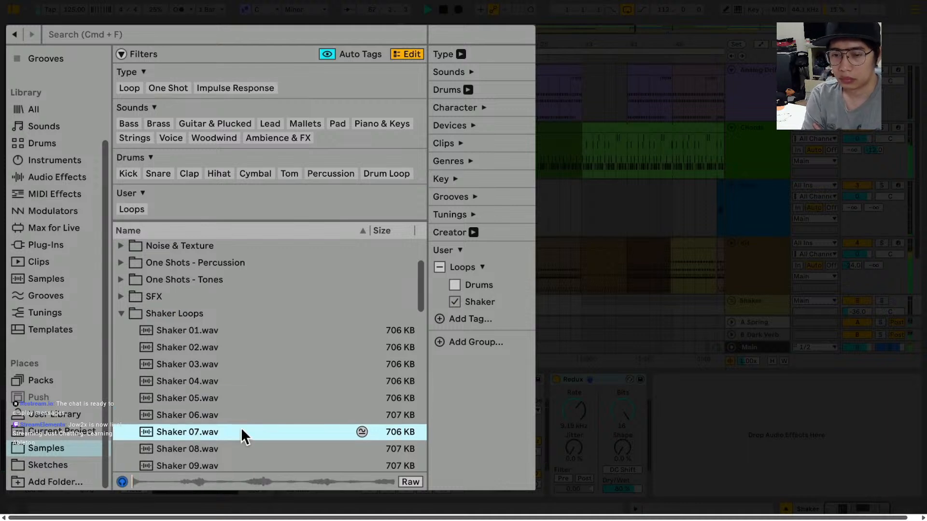
{"action": "left_click", "coordinate": [185, 313]}
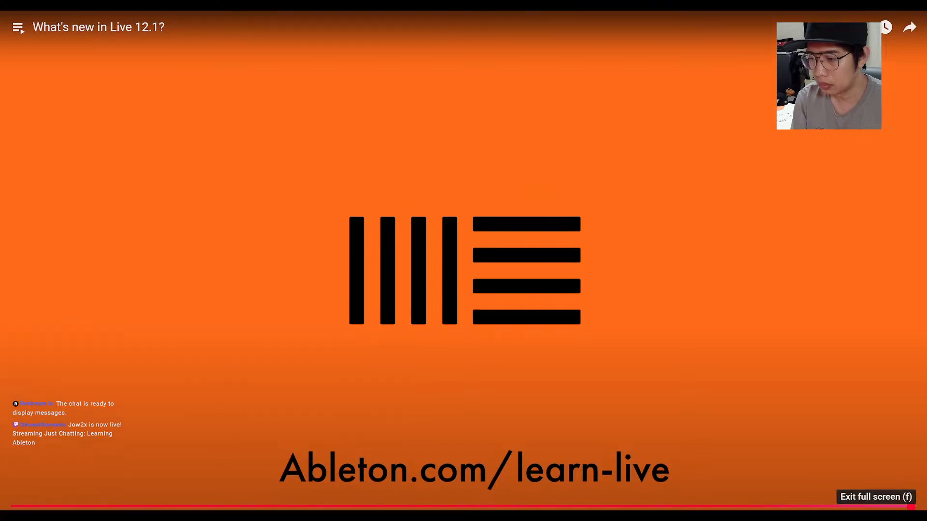
Exit the full-screen Live 12.1 video on YouTube and view the rest of the playlist page
{"action": "left_click", "coordinate": [903, 508]}
{"action": "scroll", "coordinate": [724, 386], "scroll_direction": "down", "scroll_amount": 3}
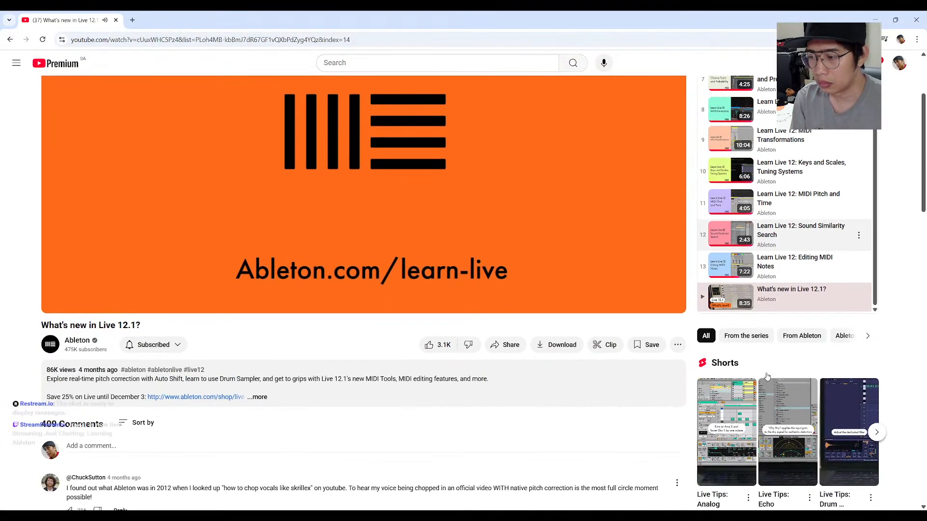